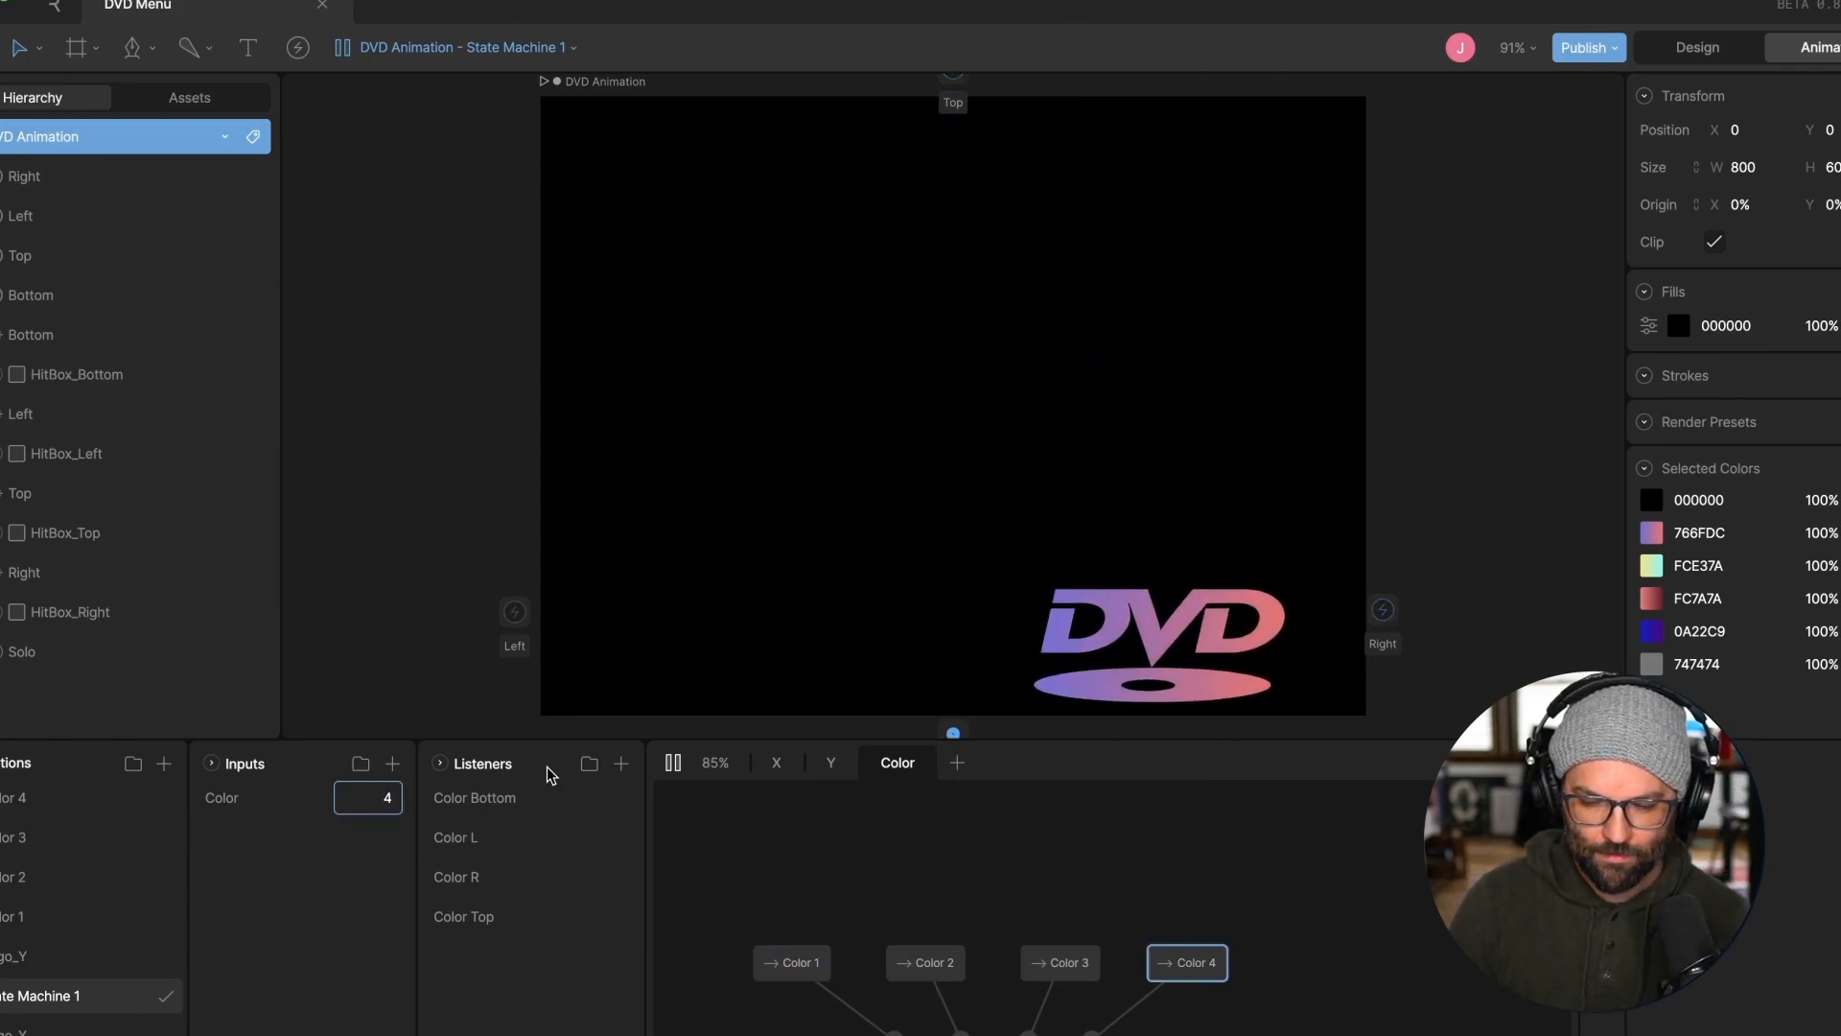
scroll(927, 166, down, 3)
scroll(928, 163, up, 1)
scroll(921, 154, right, 1)
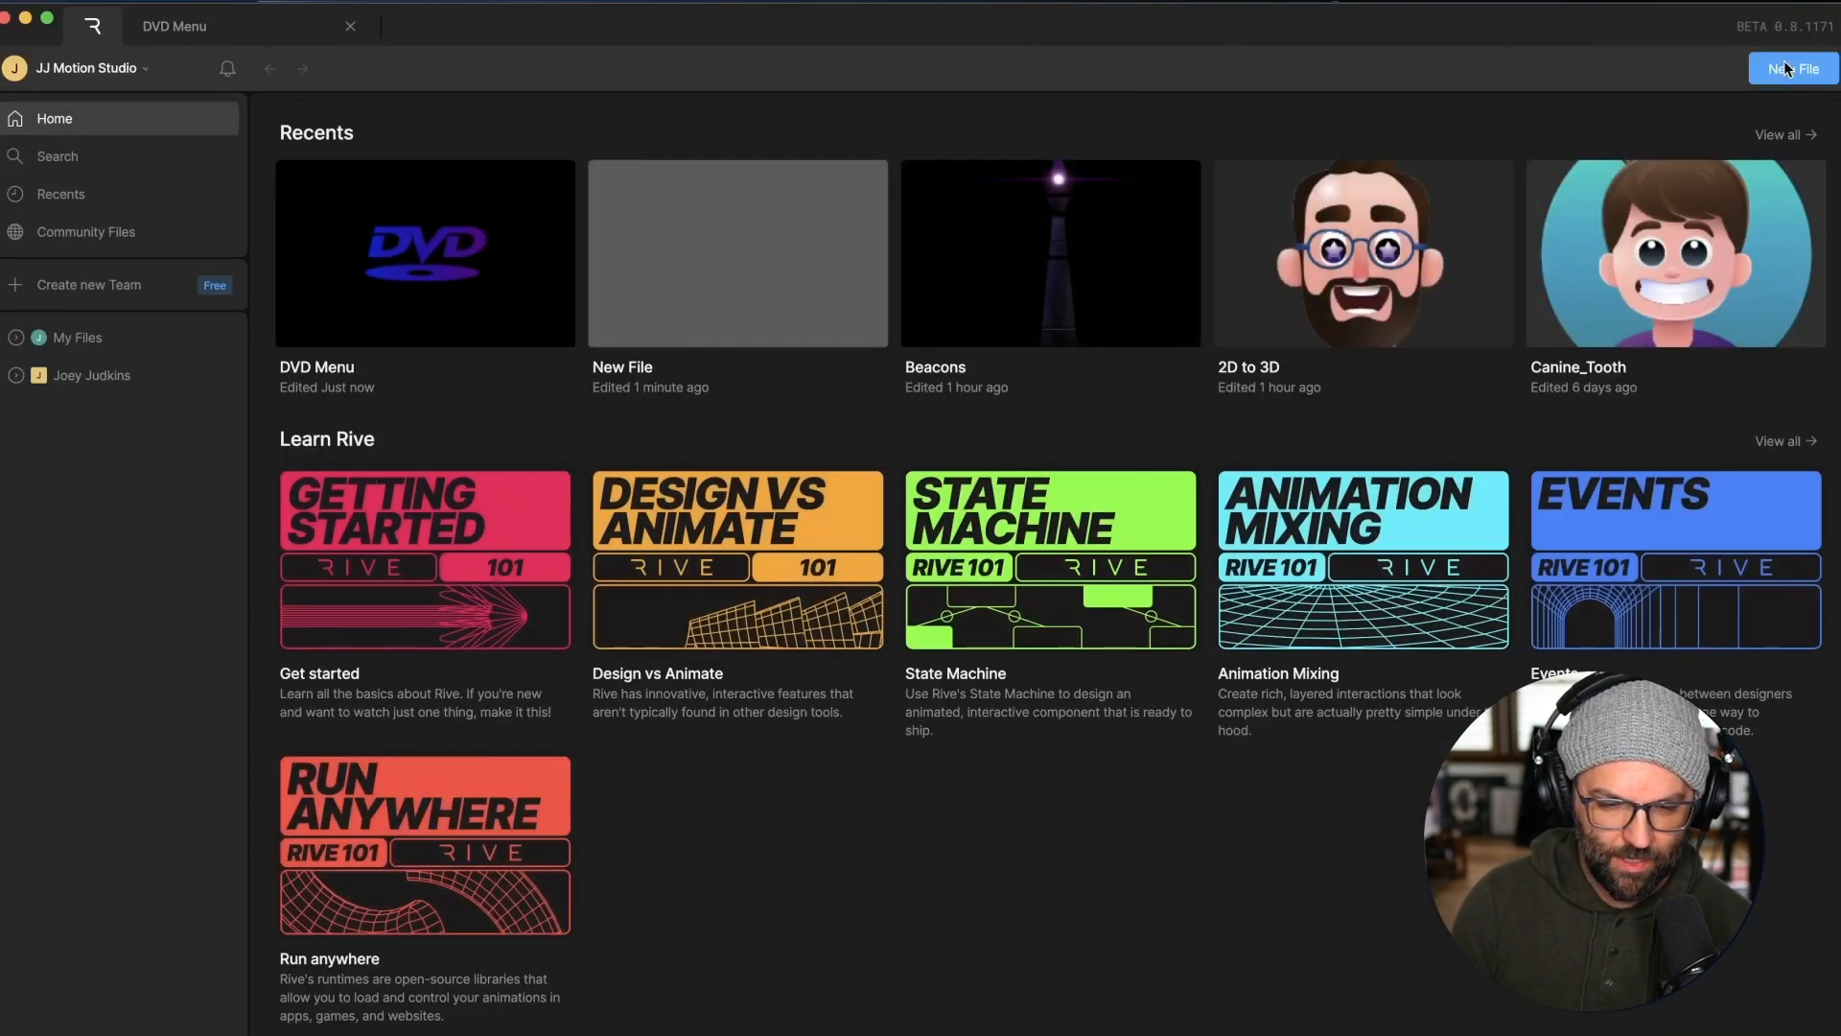
Create a new file from the blank artboard template and rename its artboard DVD Menu
click(1792, 68)
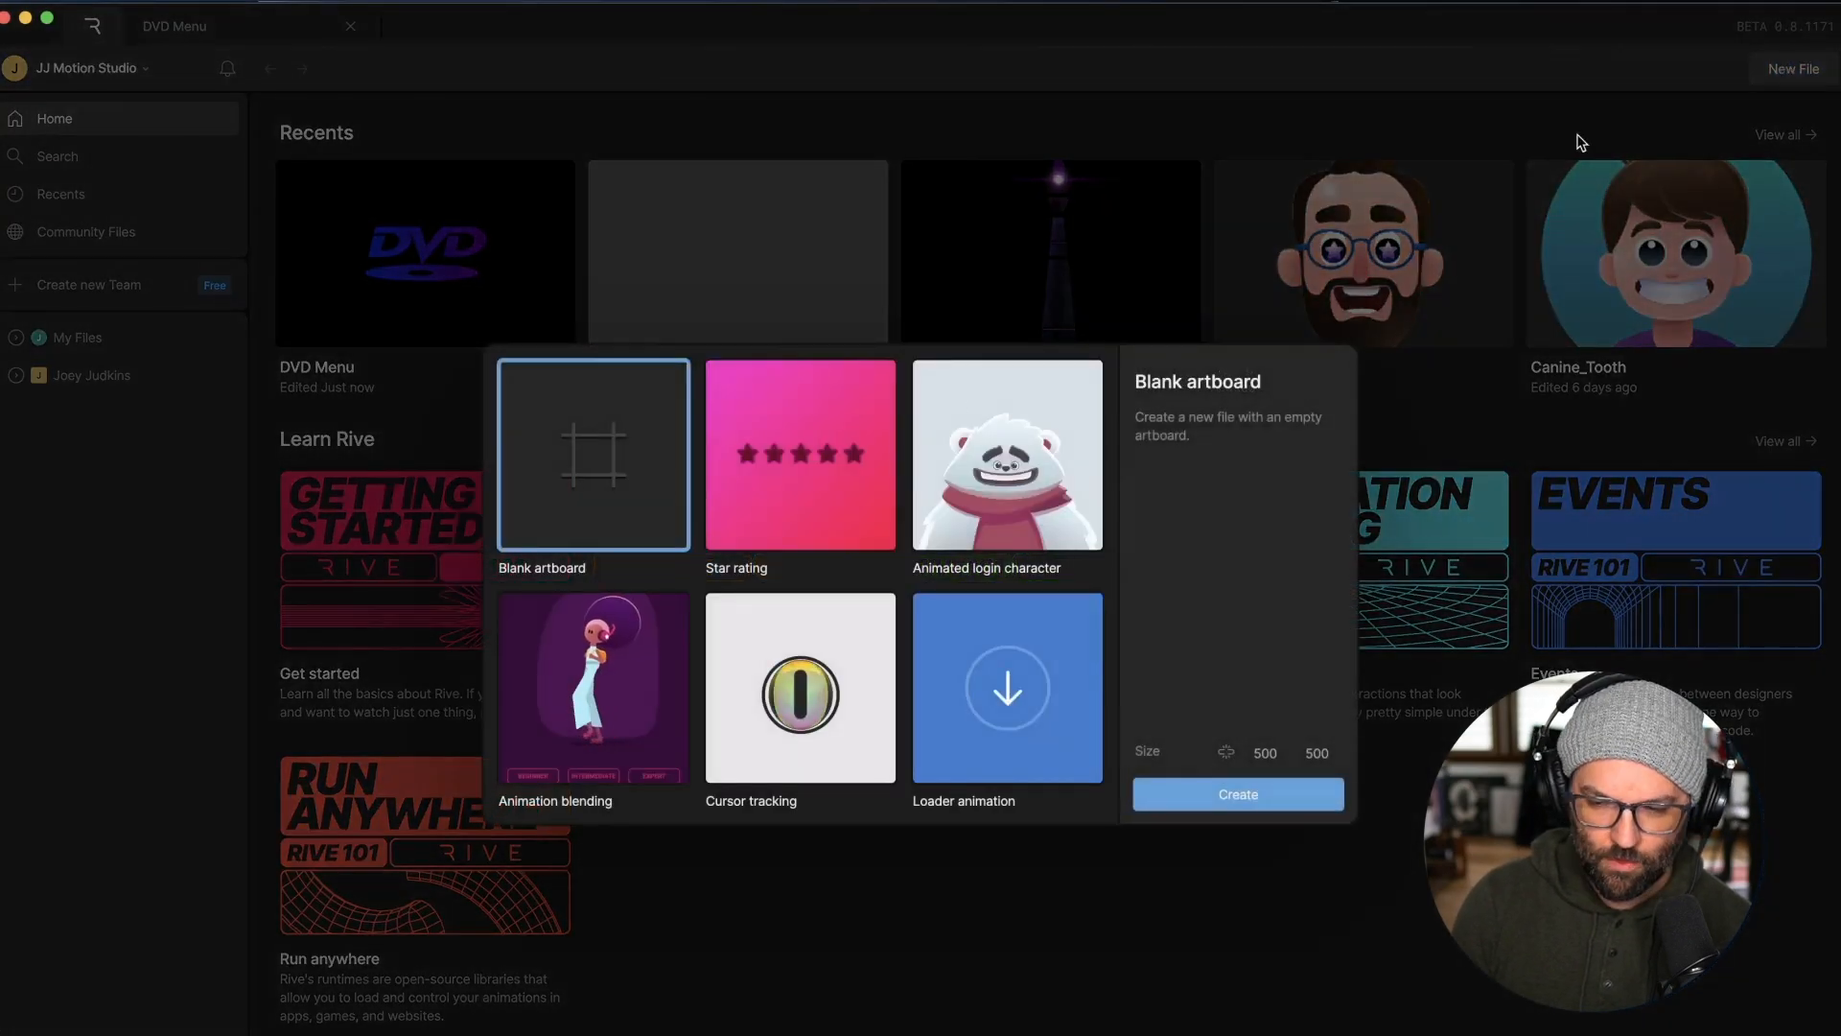
double_click(579, 478)
double_click(735, 347)
text(DVD Menu)
key(Return)
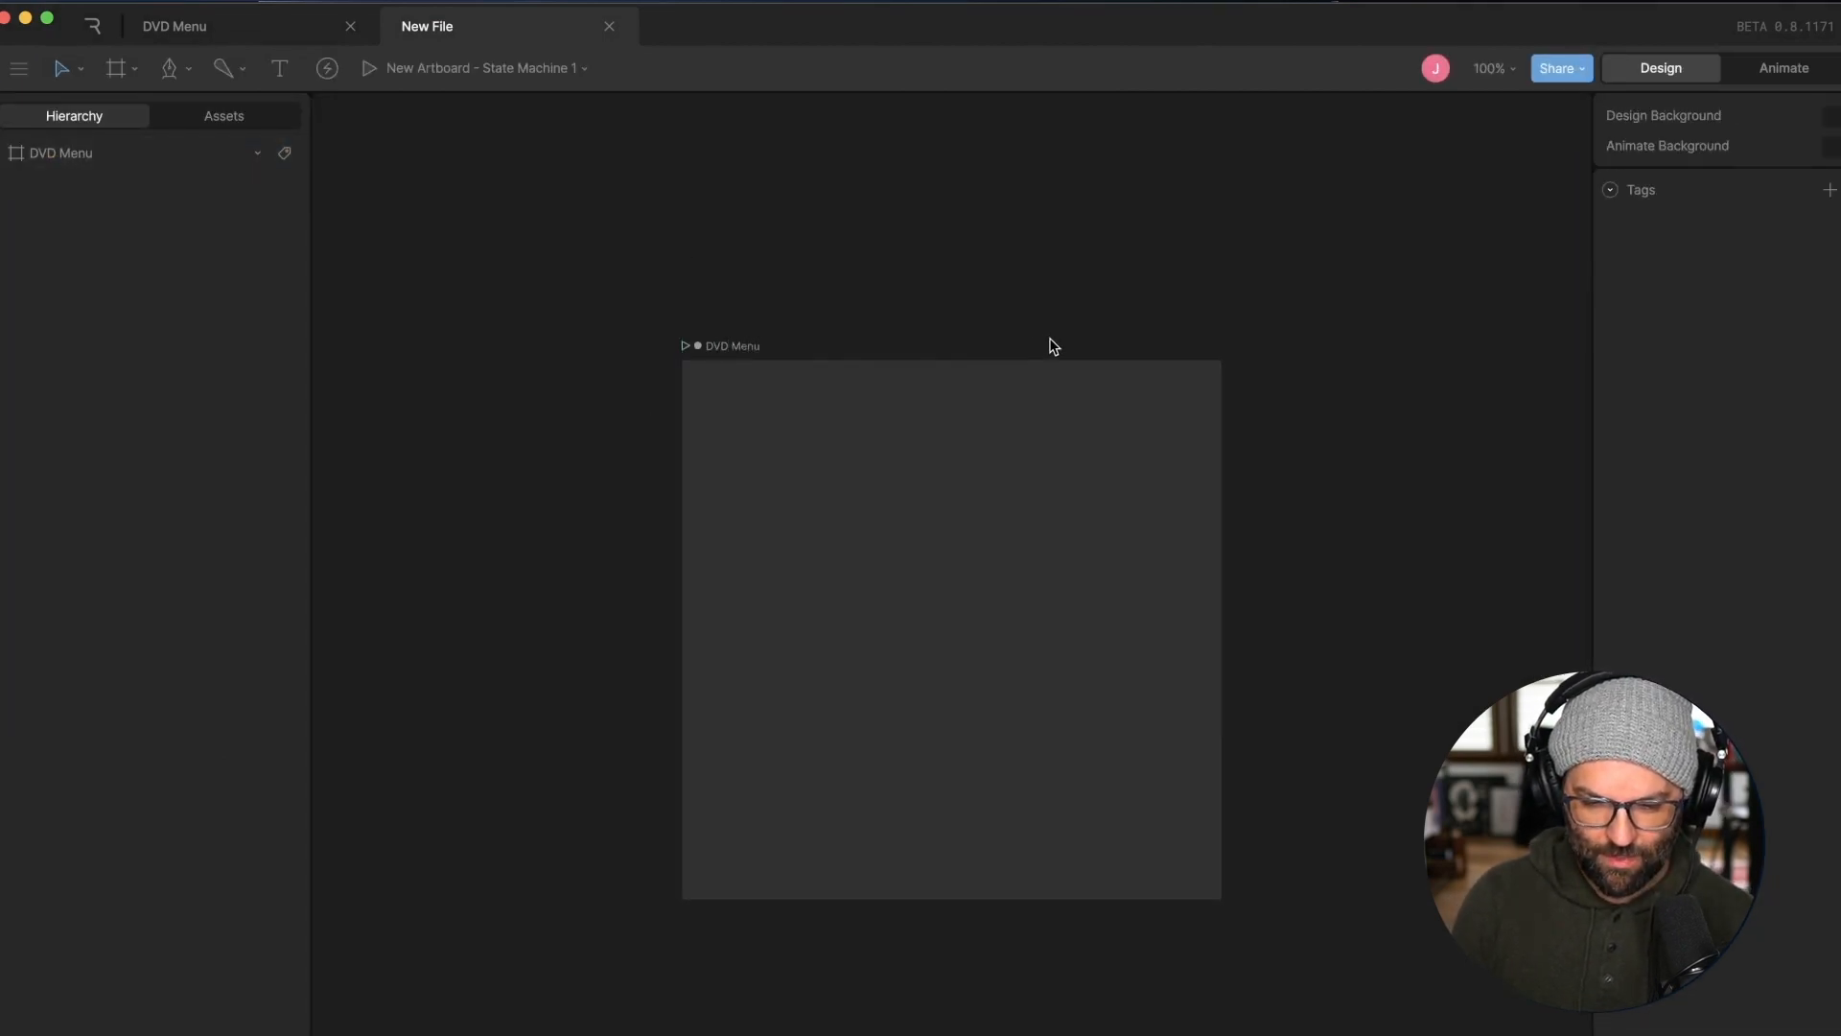
Set the DVD Menu artboard's size to 740 wide by 480 high
click(951, 445)
scroll(952, 452, down, 1)
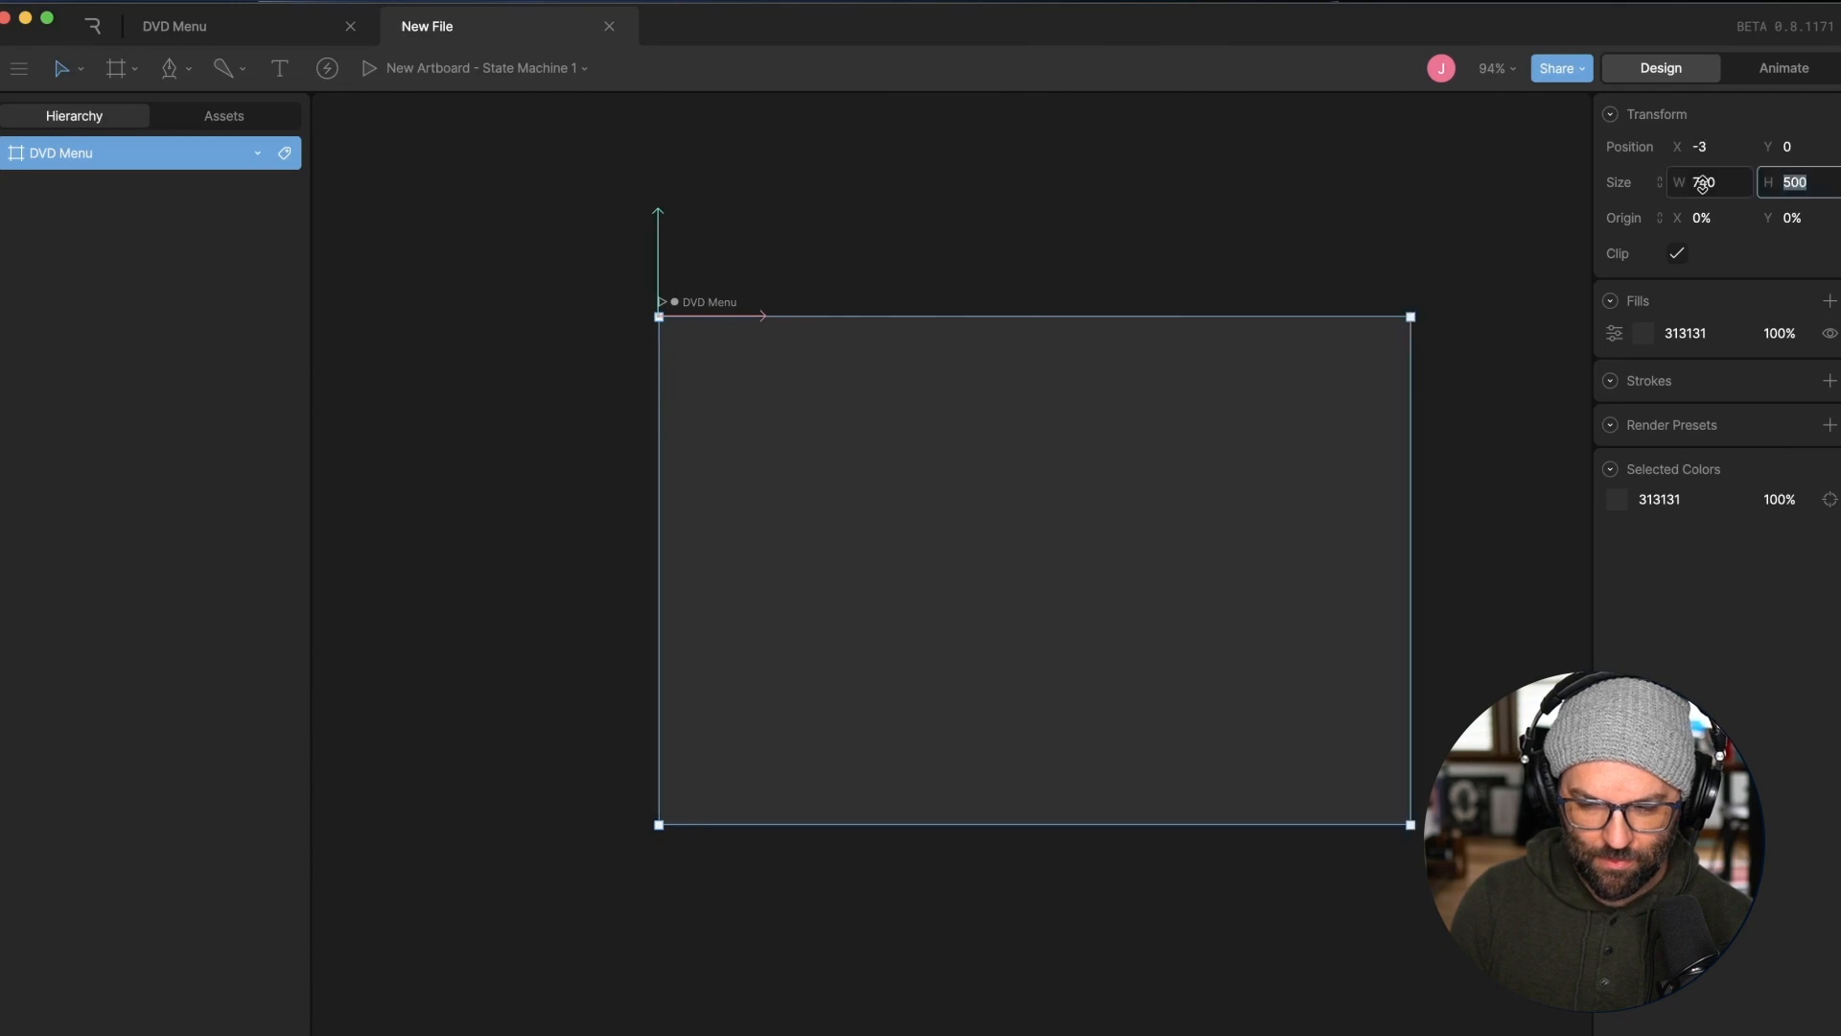
text(480)
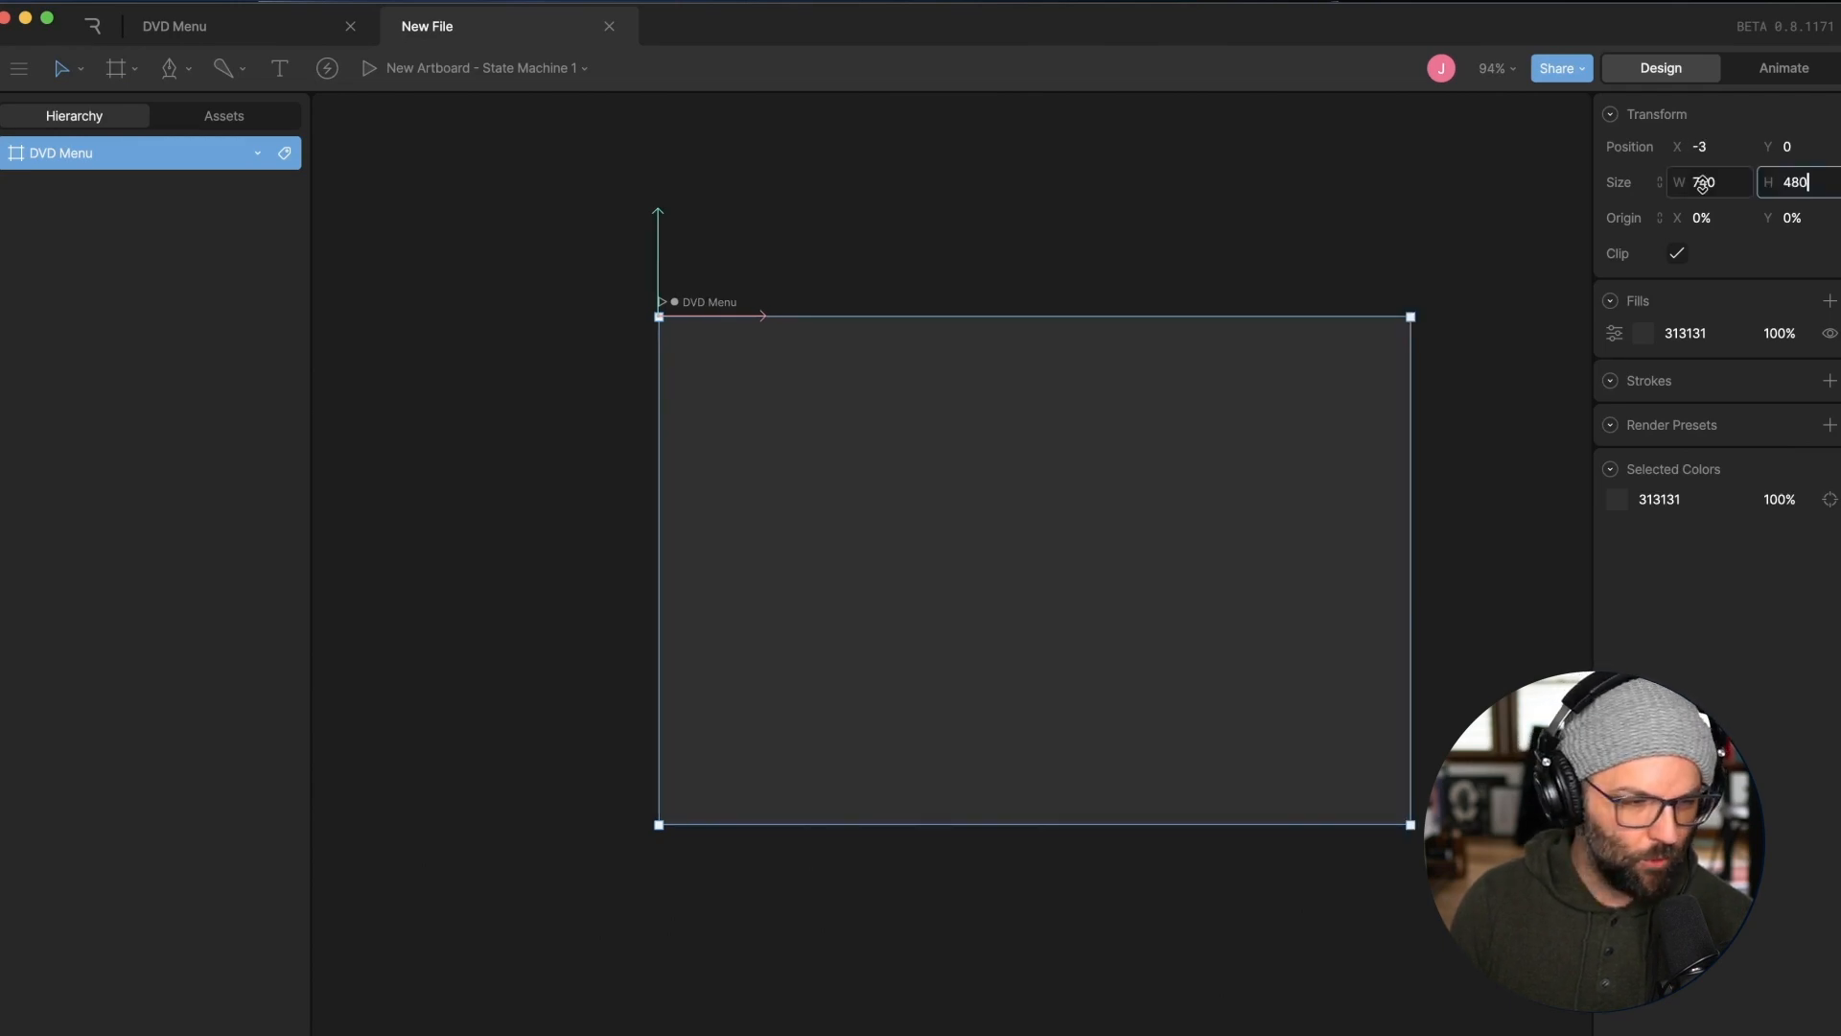
key(Return)
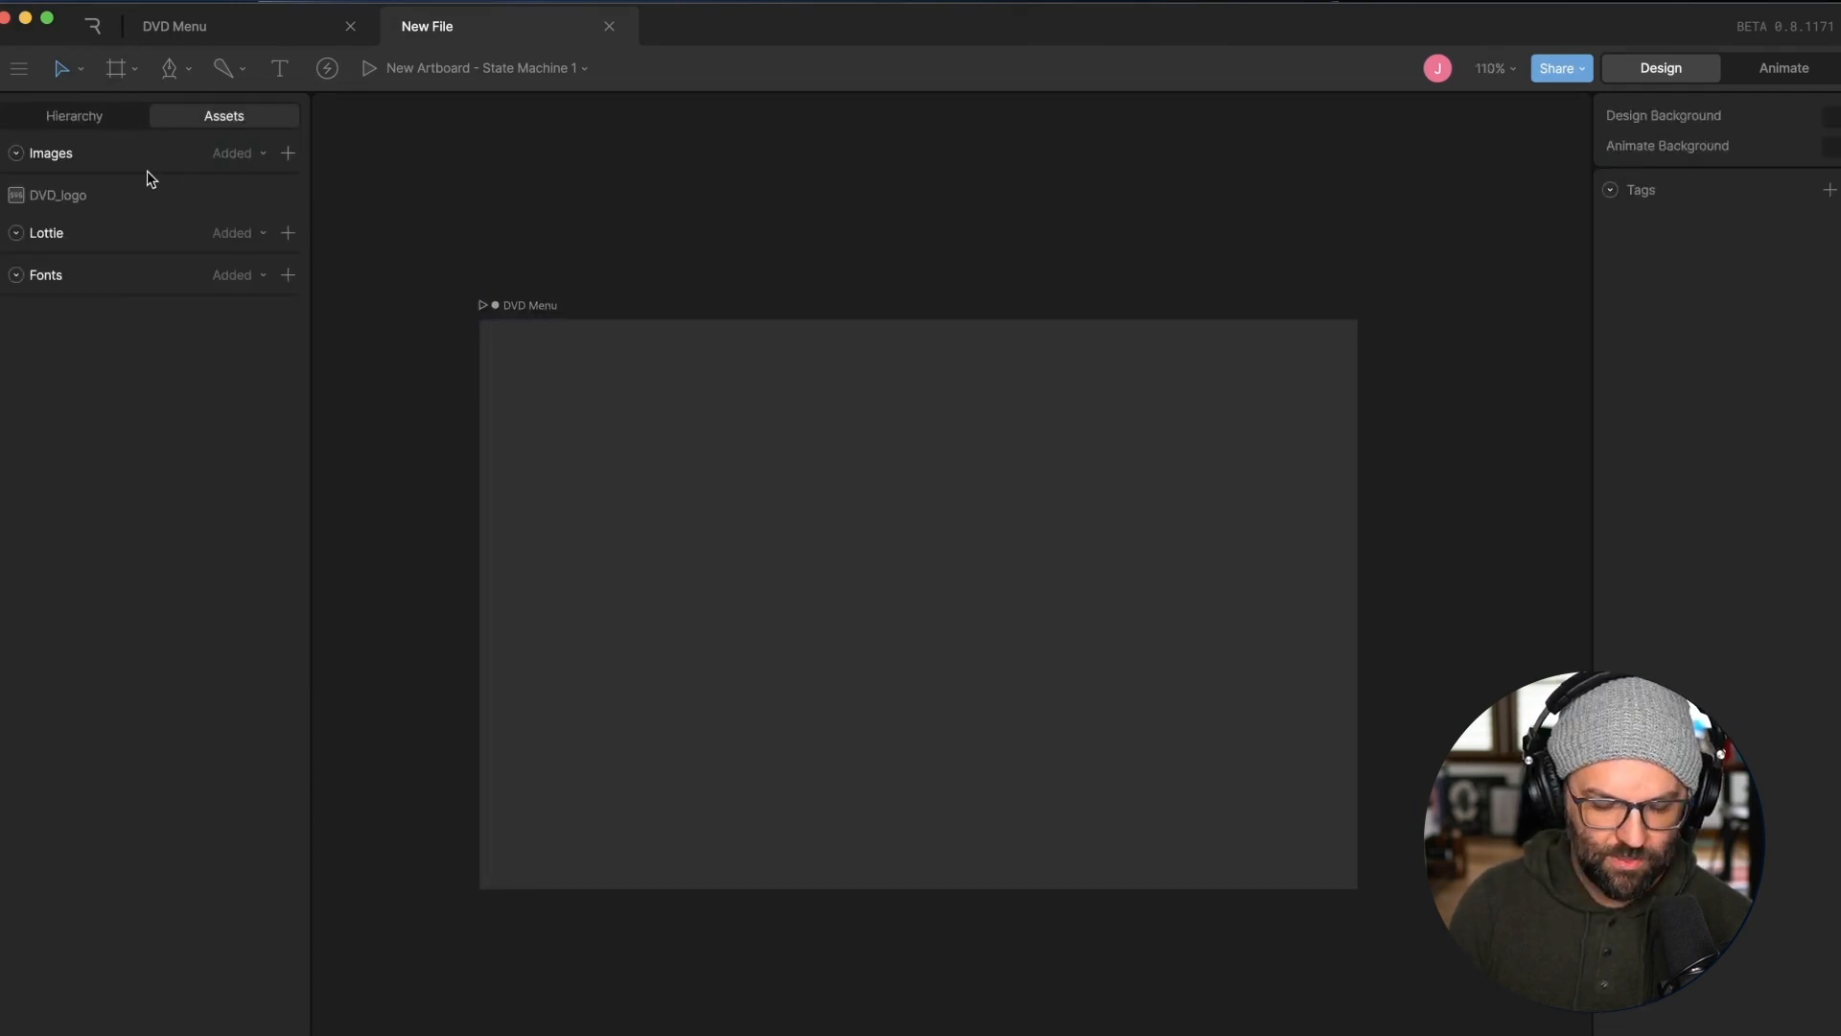
Place the DVD_logo asset on the artboard and move it to about the artboard's centre
click(72, 195)
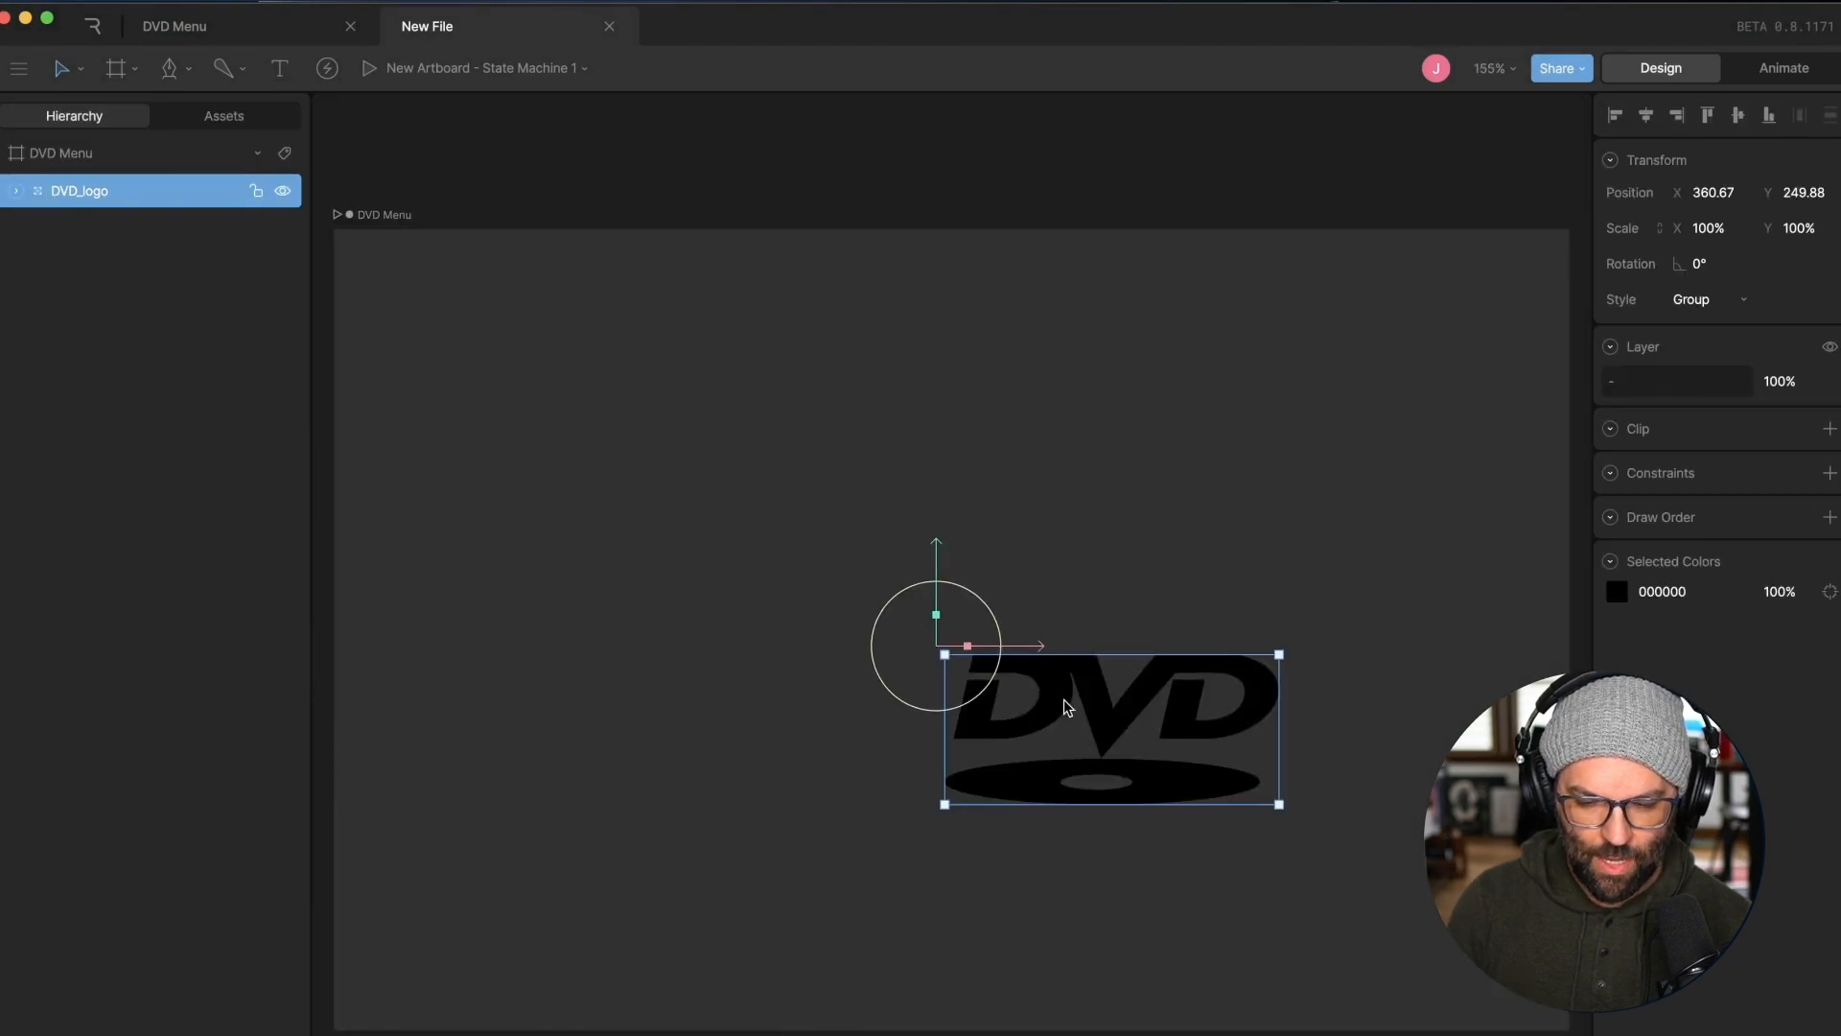
drag(1077, 707, 937, 619)
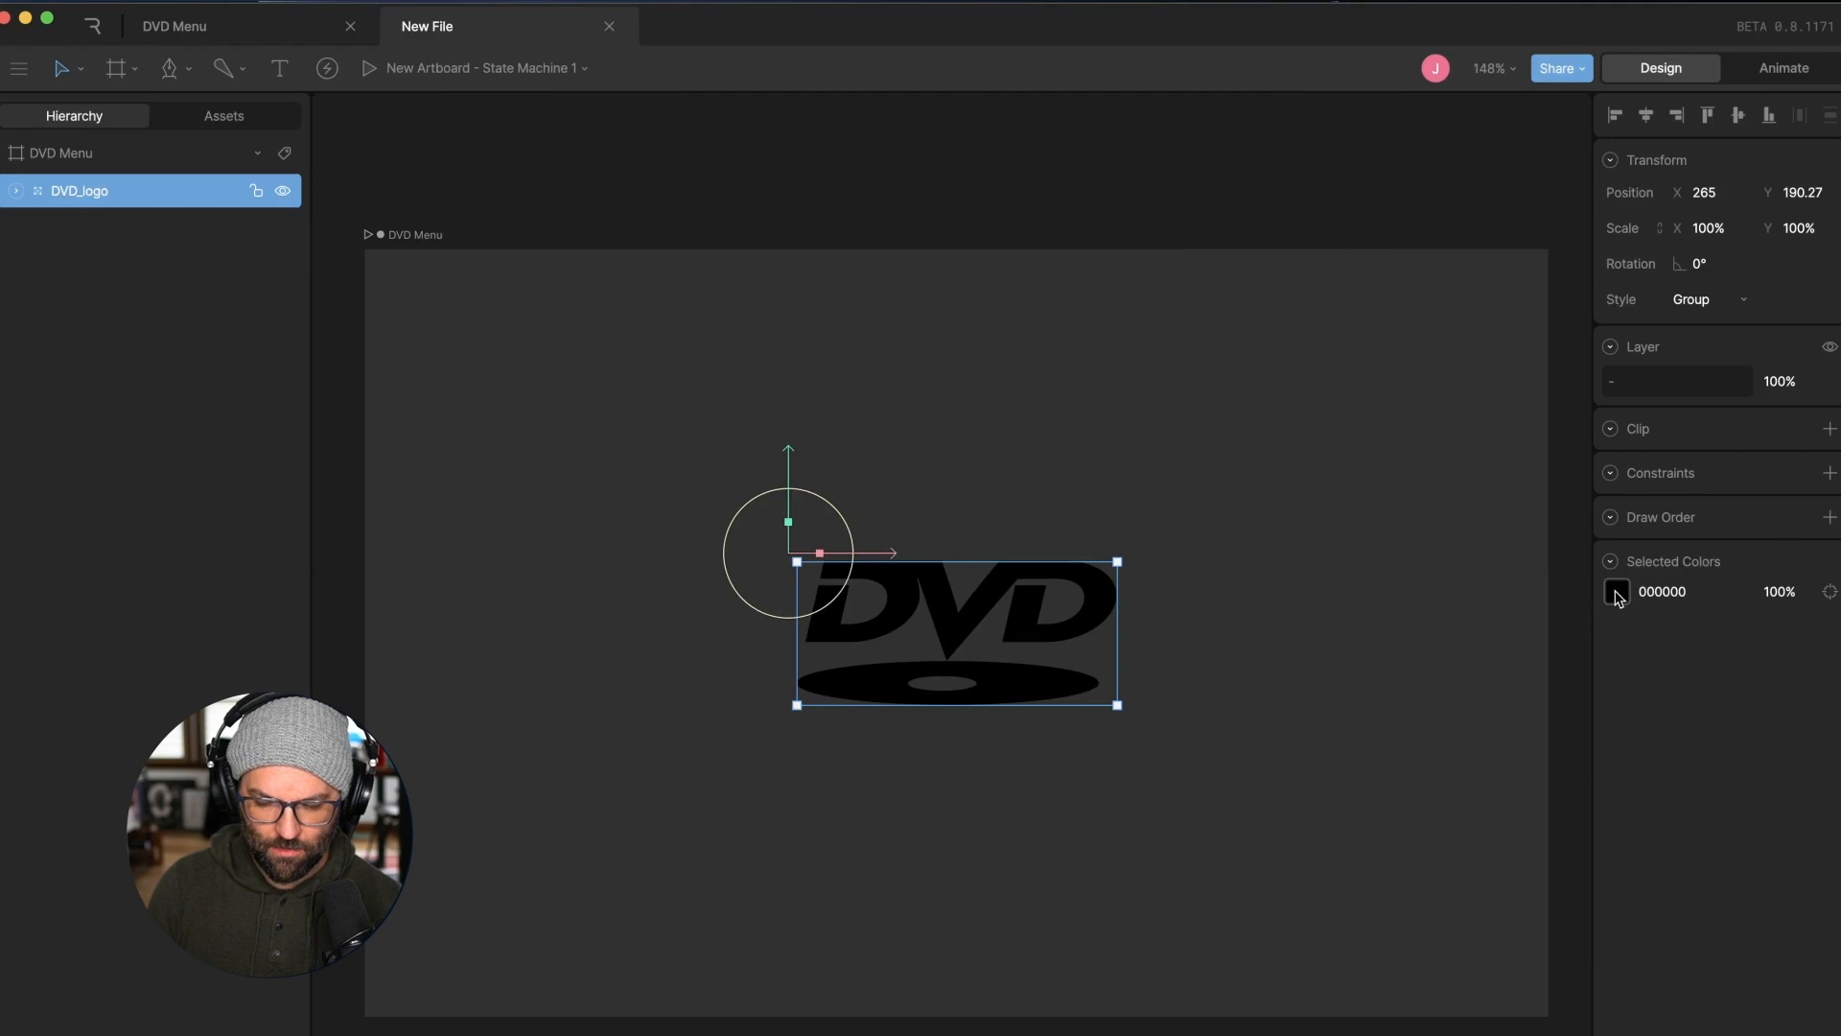
Change the logo's black fill to a linear gradient running from blue 1D659E to bright purple
click(1617, 594)
click(1438, 604)
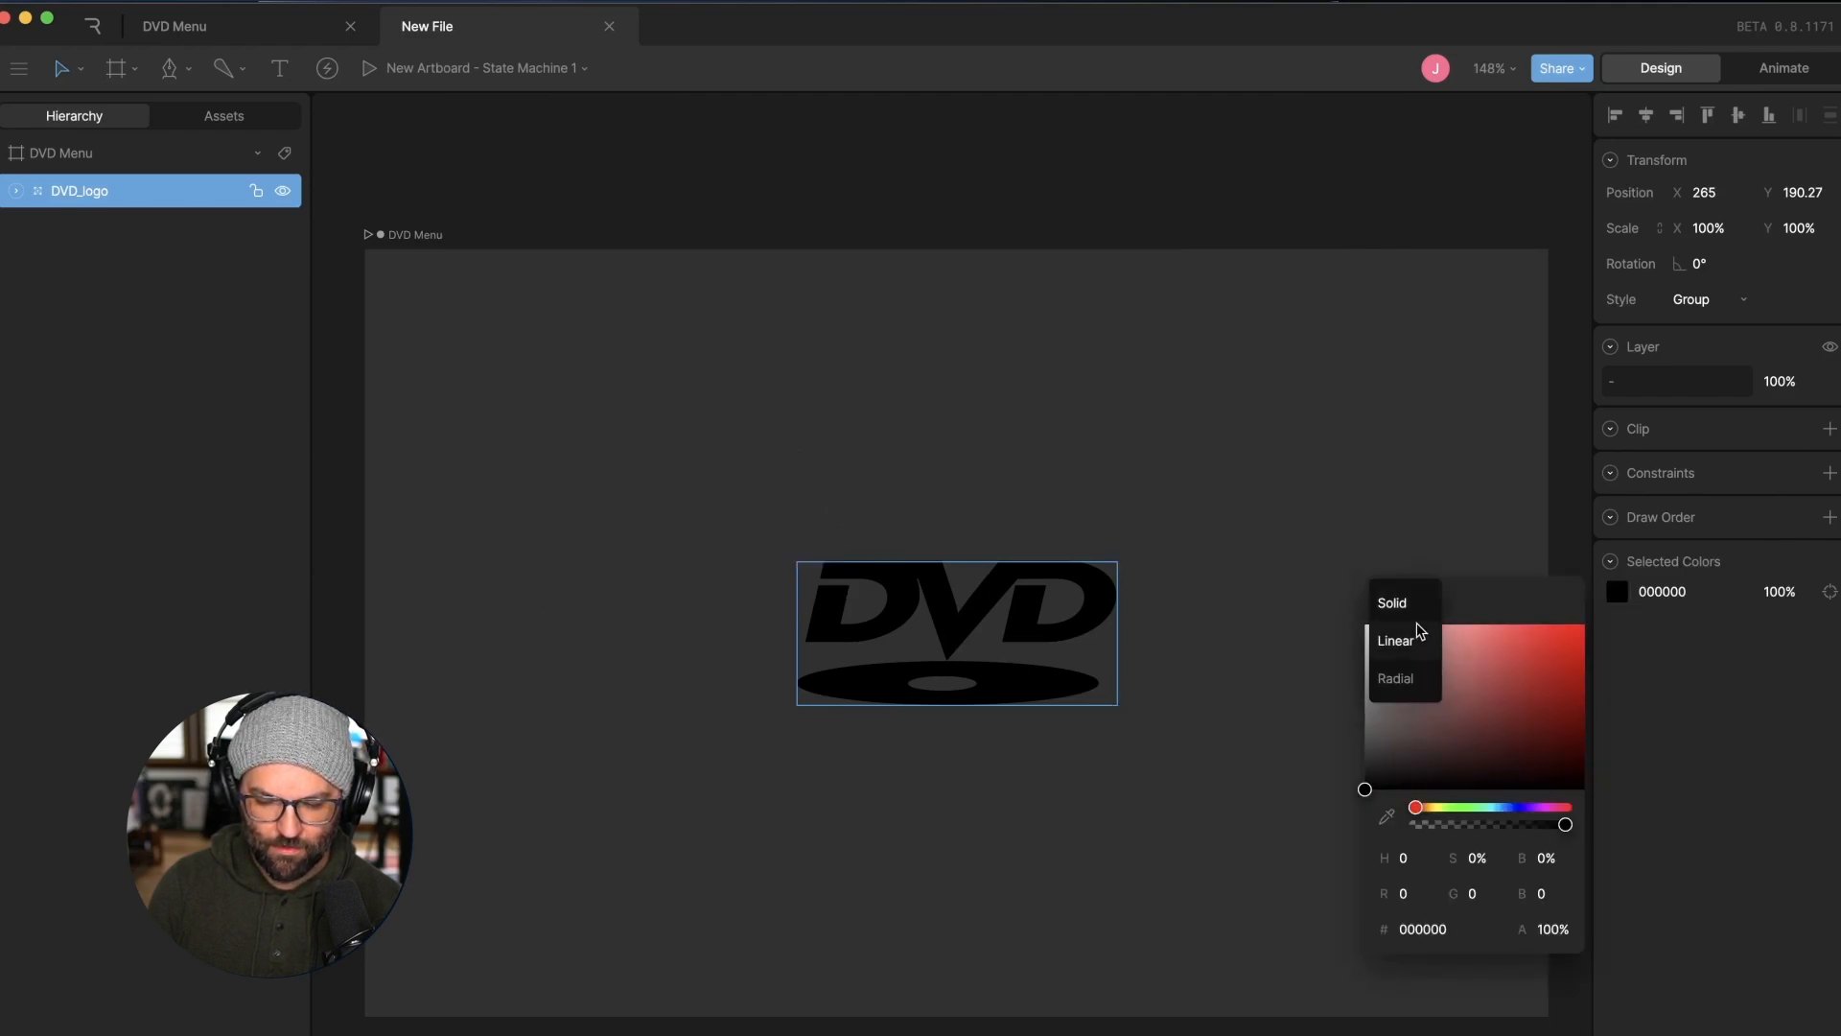
click(1412, 641)
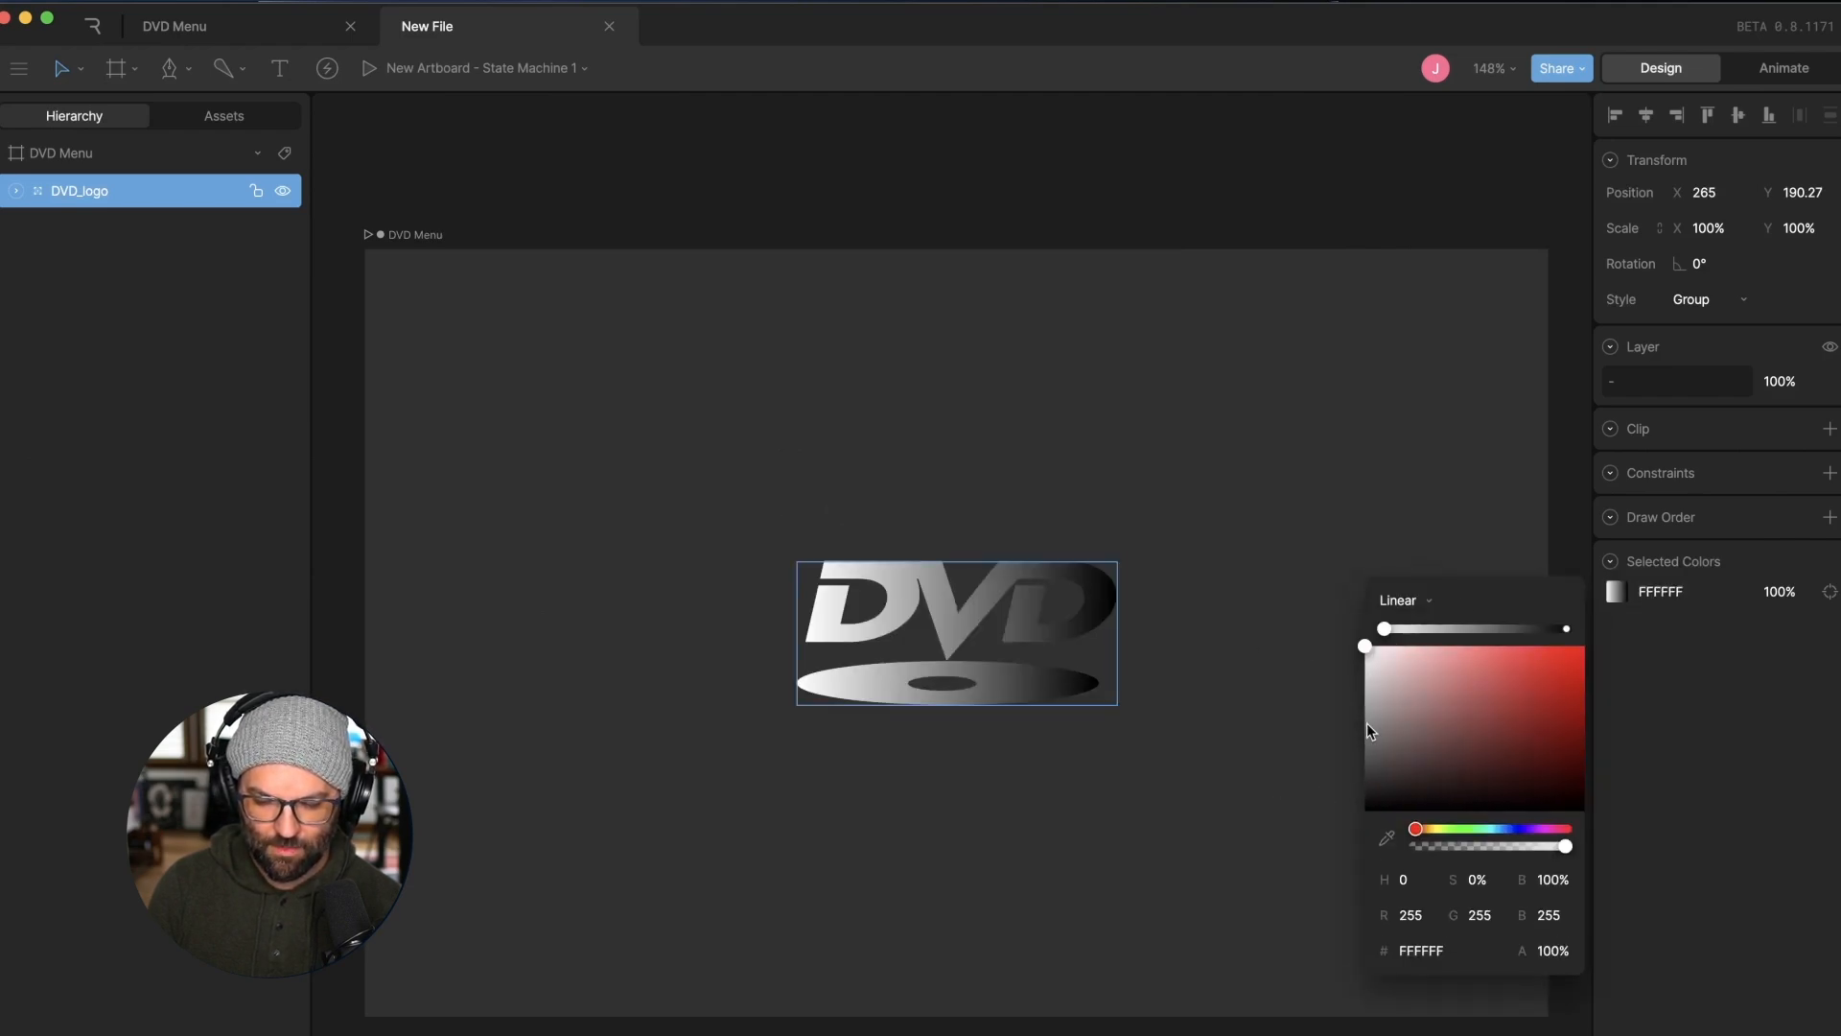
drag(1400, 695, 1484, 655)
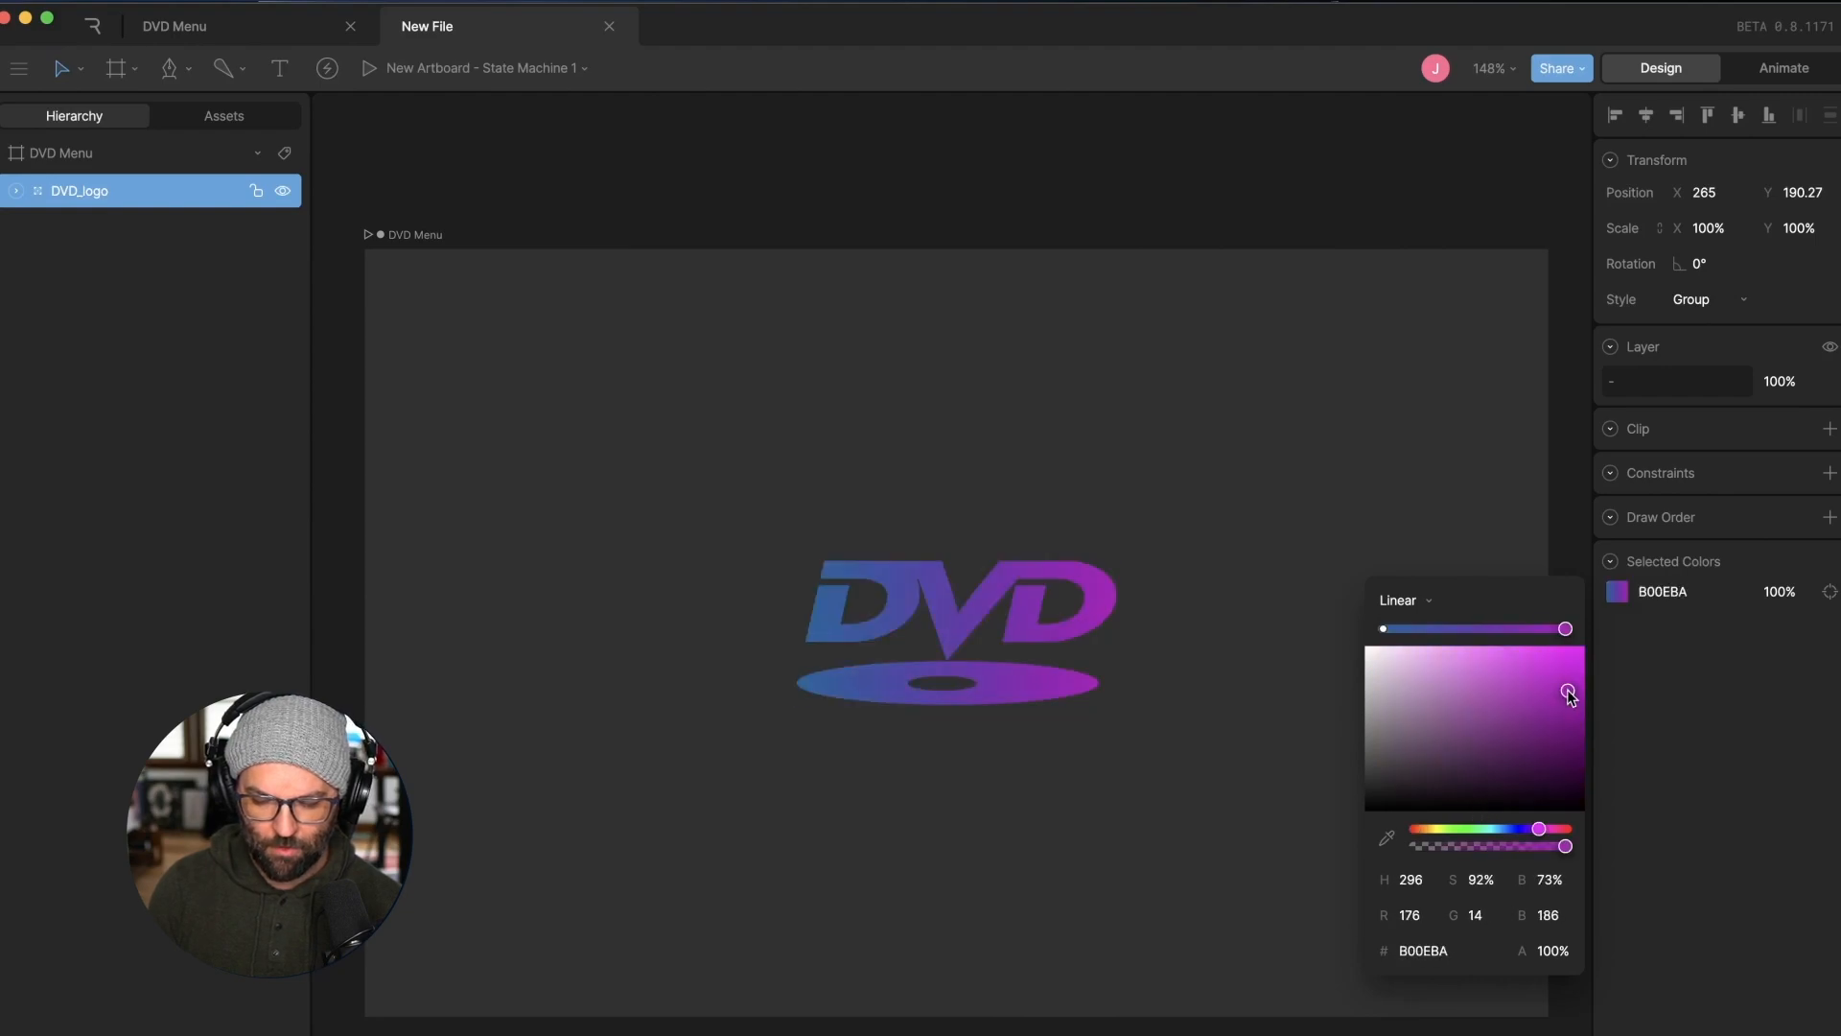
drag(1569, 694, 1552, 667)
With Freeze active, move the logo group's origin to the middle of the artwork, at about X 364, Y 240
drag(1055, 554, 1055, 554)
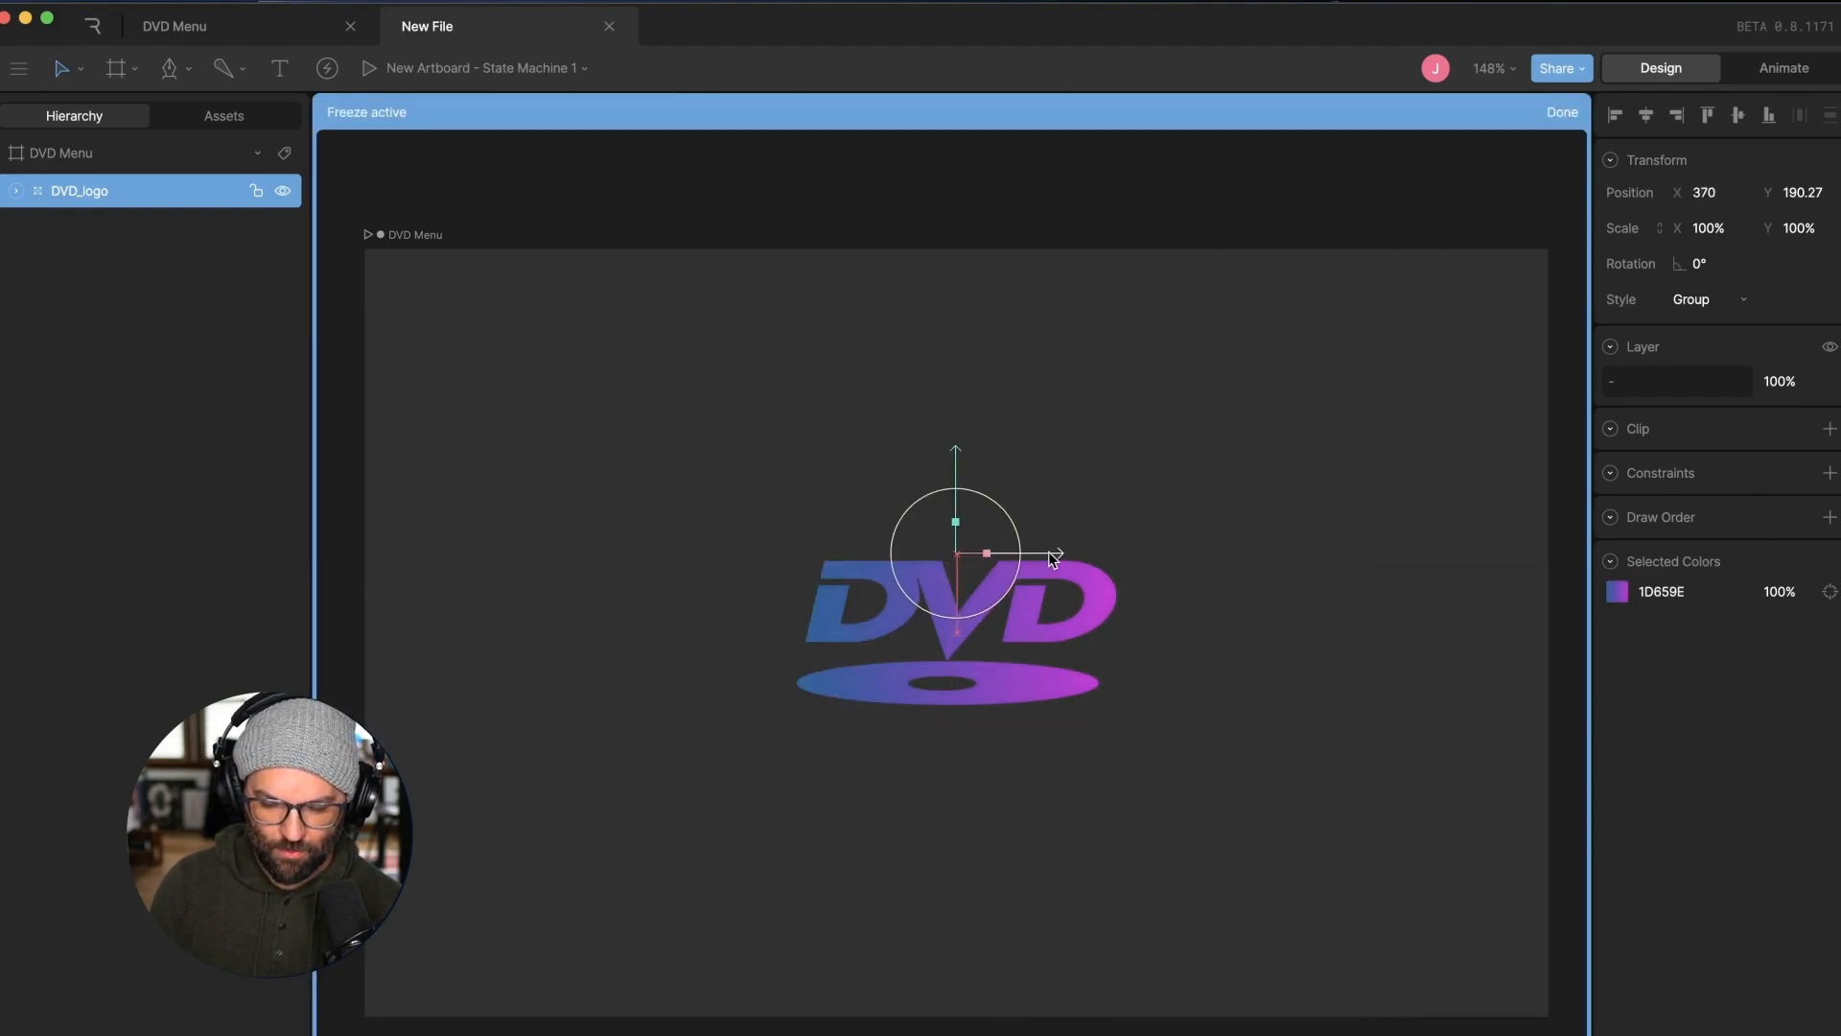
drag(956, 447, 959, 522)
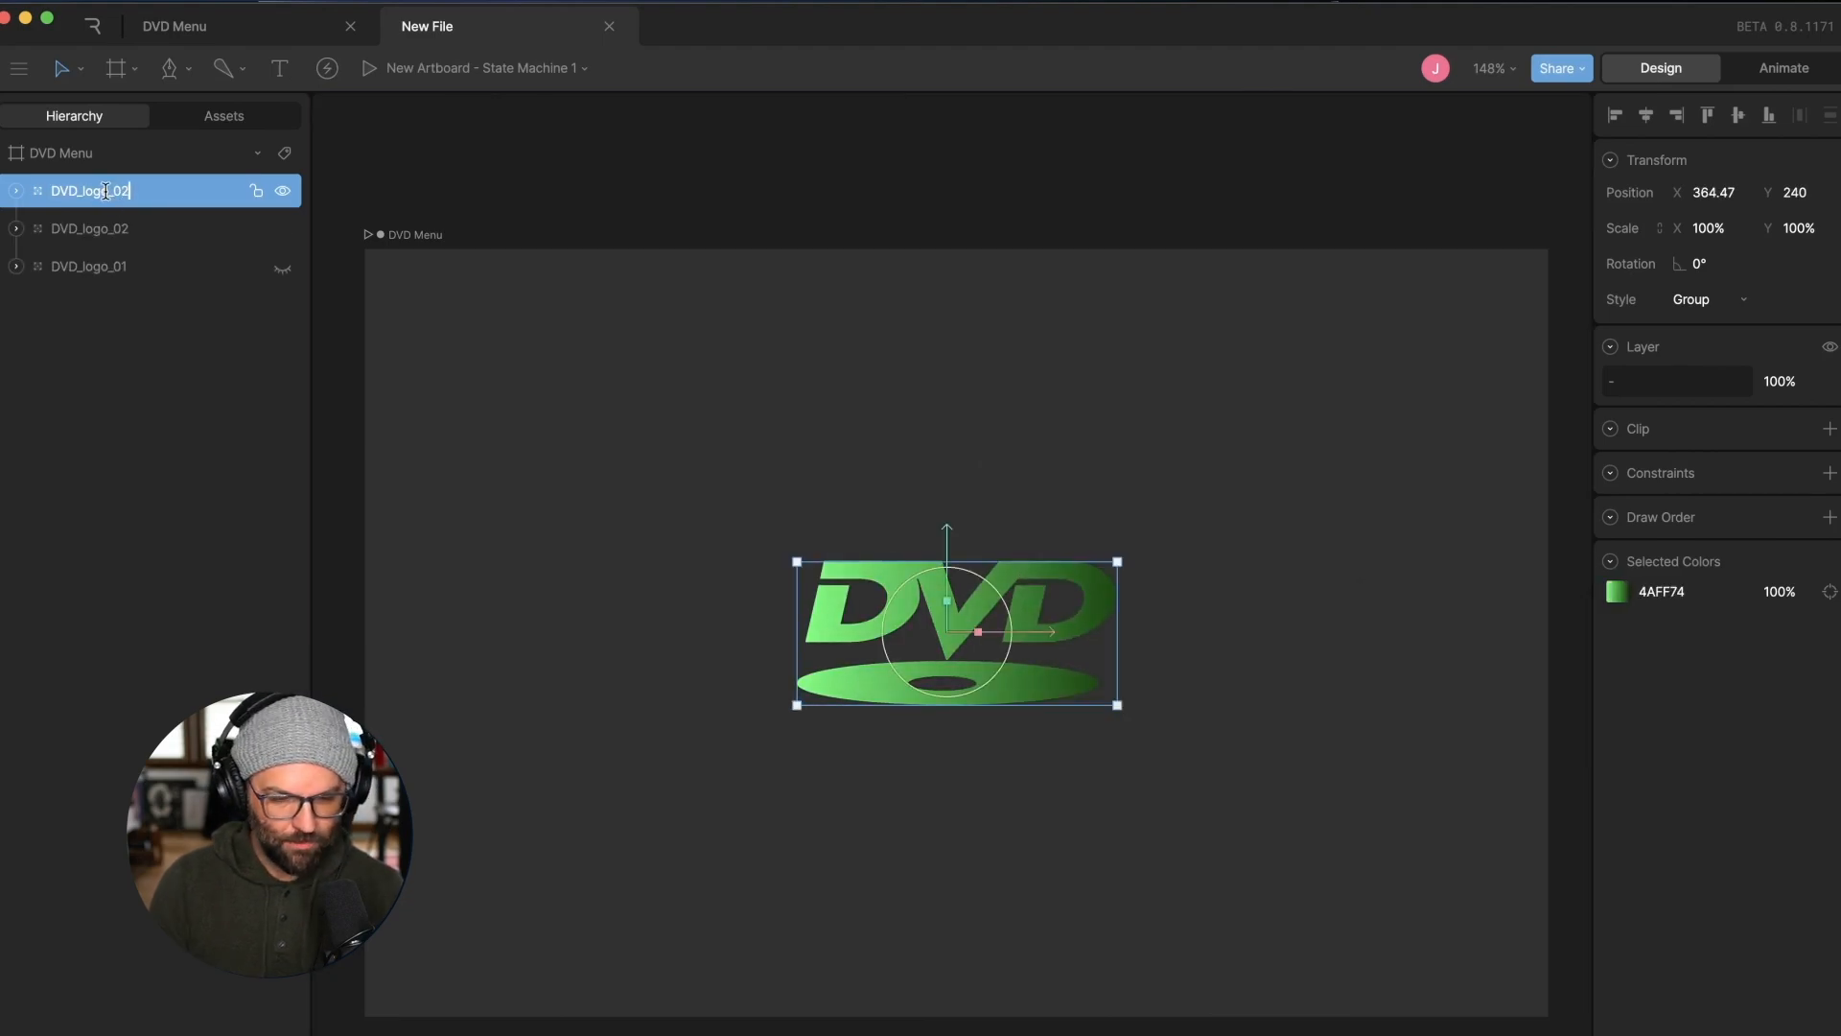
Number the recoloured logo duplicates up to DVD_logo_04 and wrap all four logo groups in a Solo
key(Return)
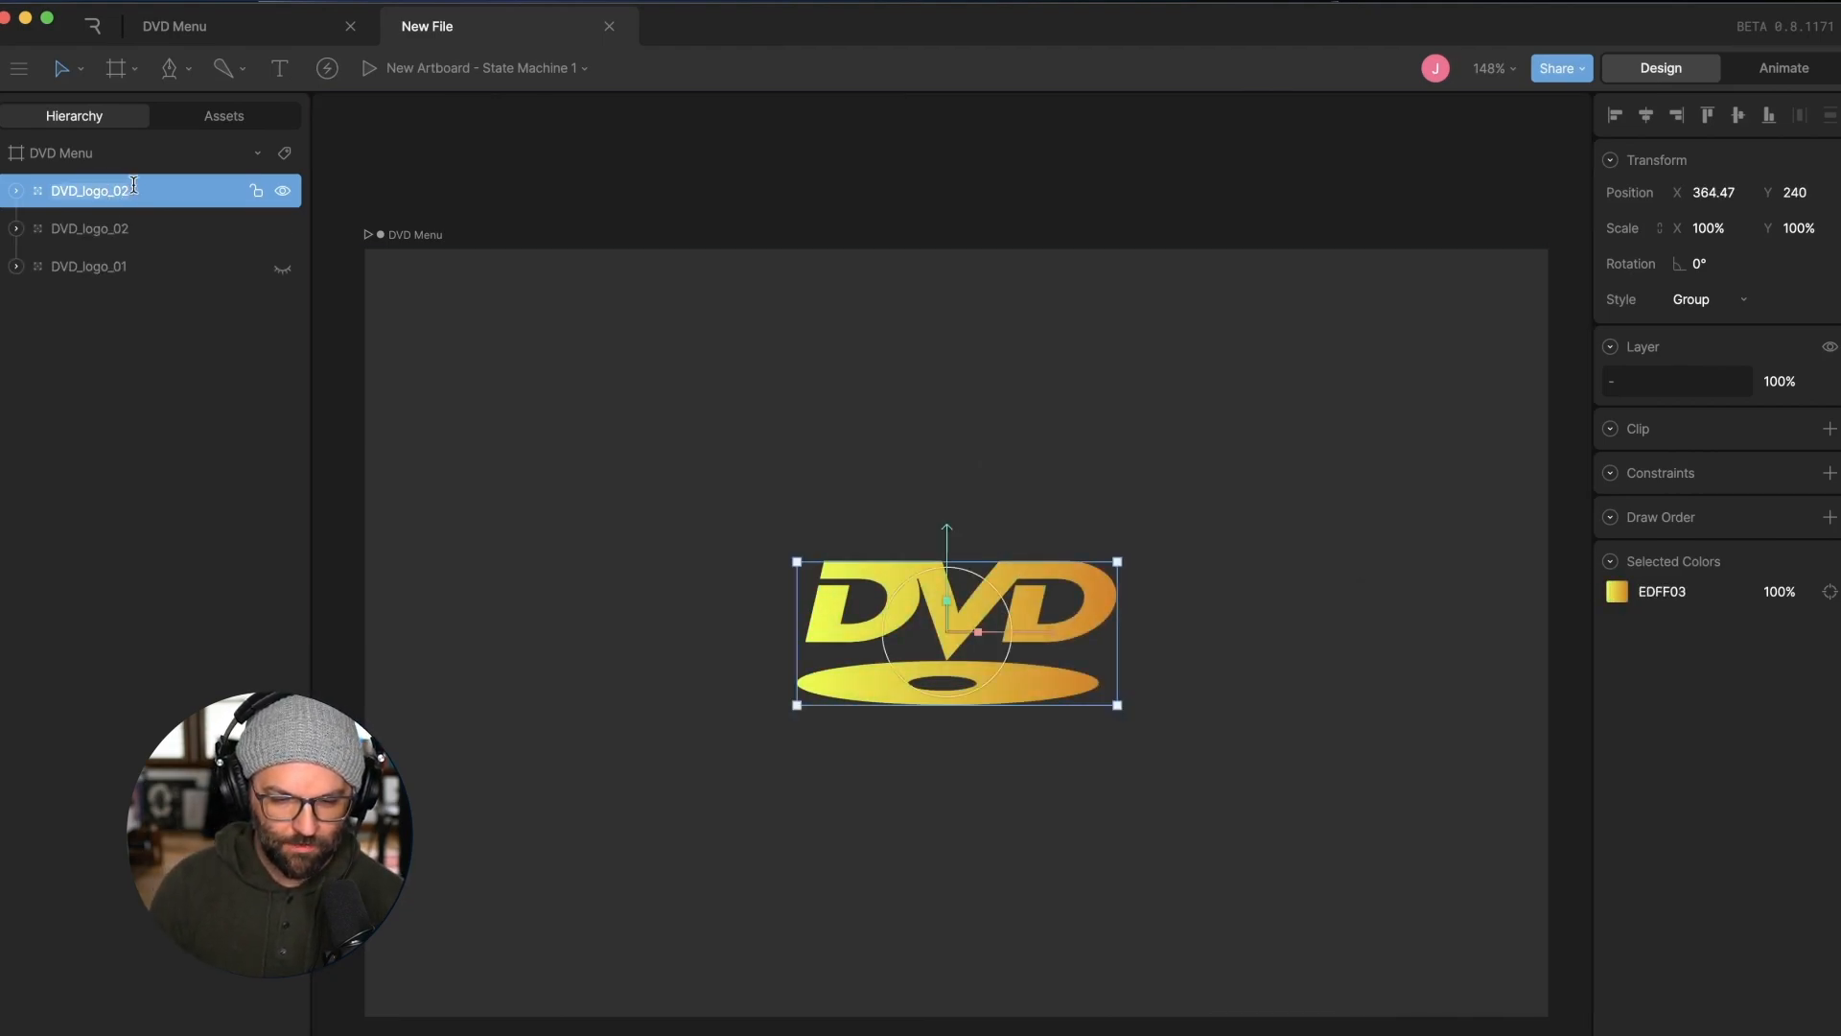
click(117, 68)
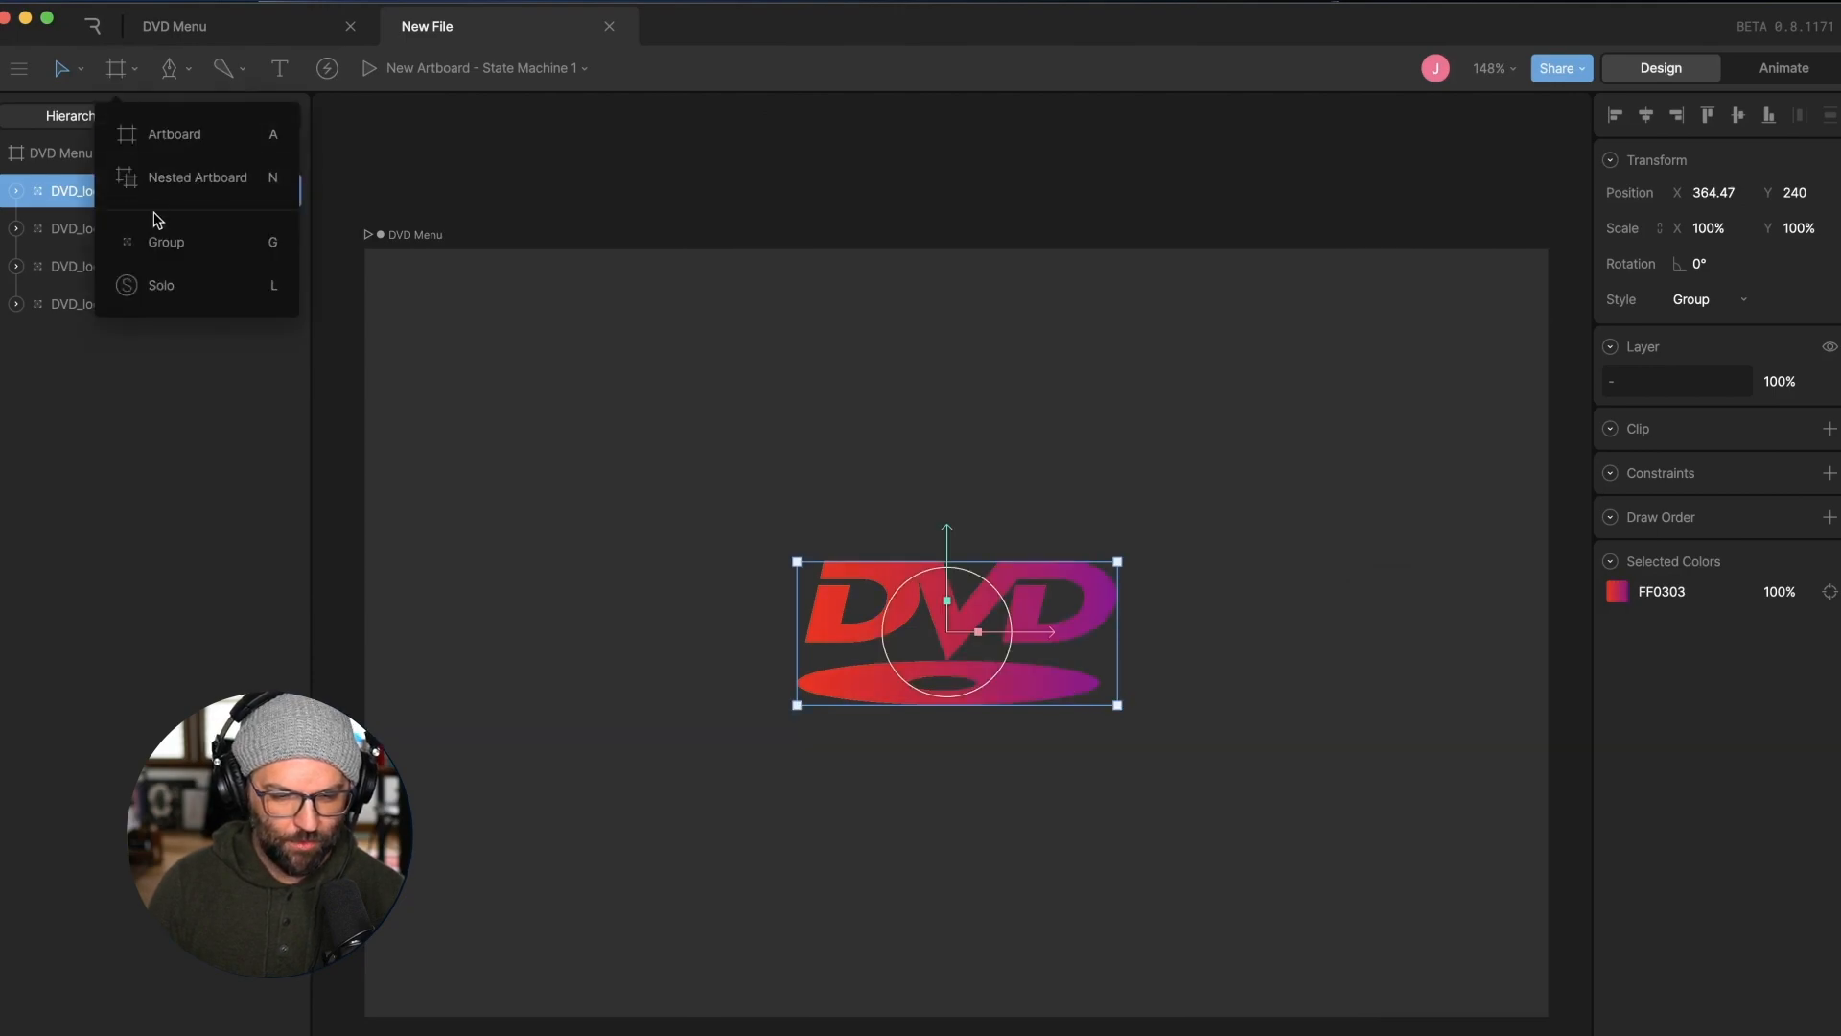
click(161, 284)
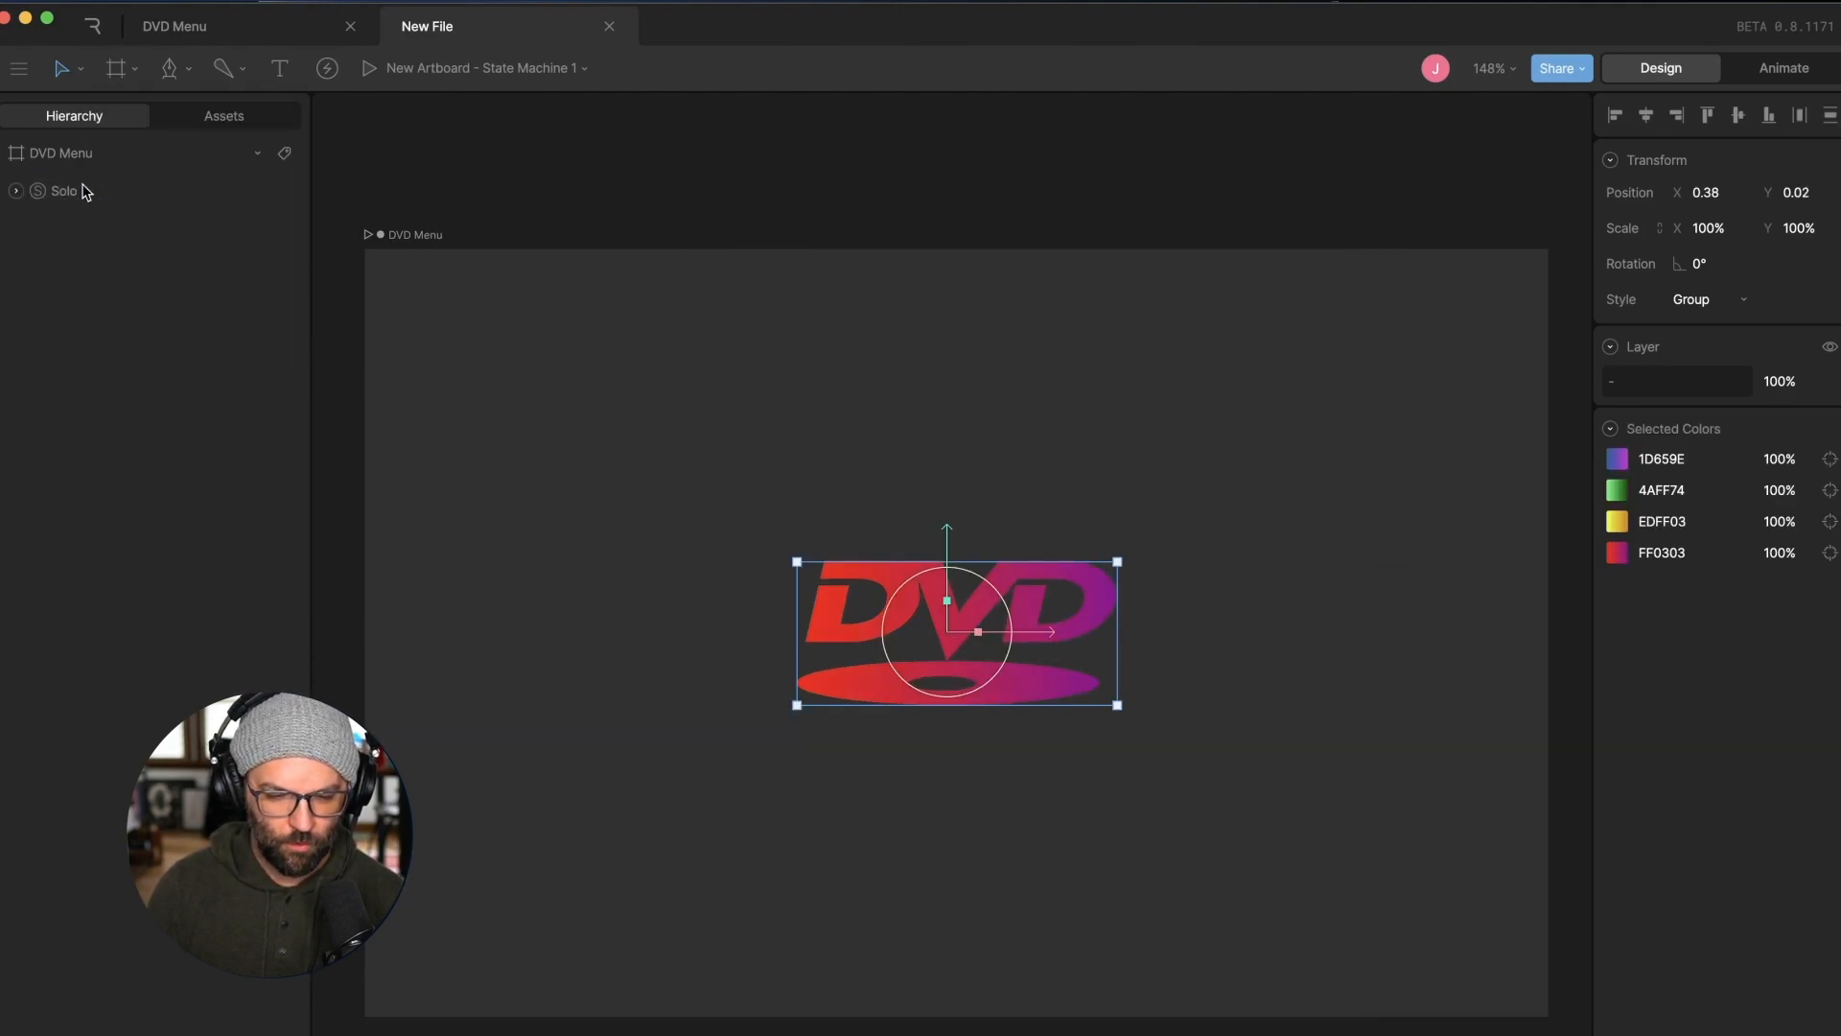
Expand the Solo and switch its active item between the logo versions to check each colour
click(16, 191)
click(57, 268)
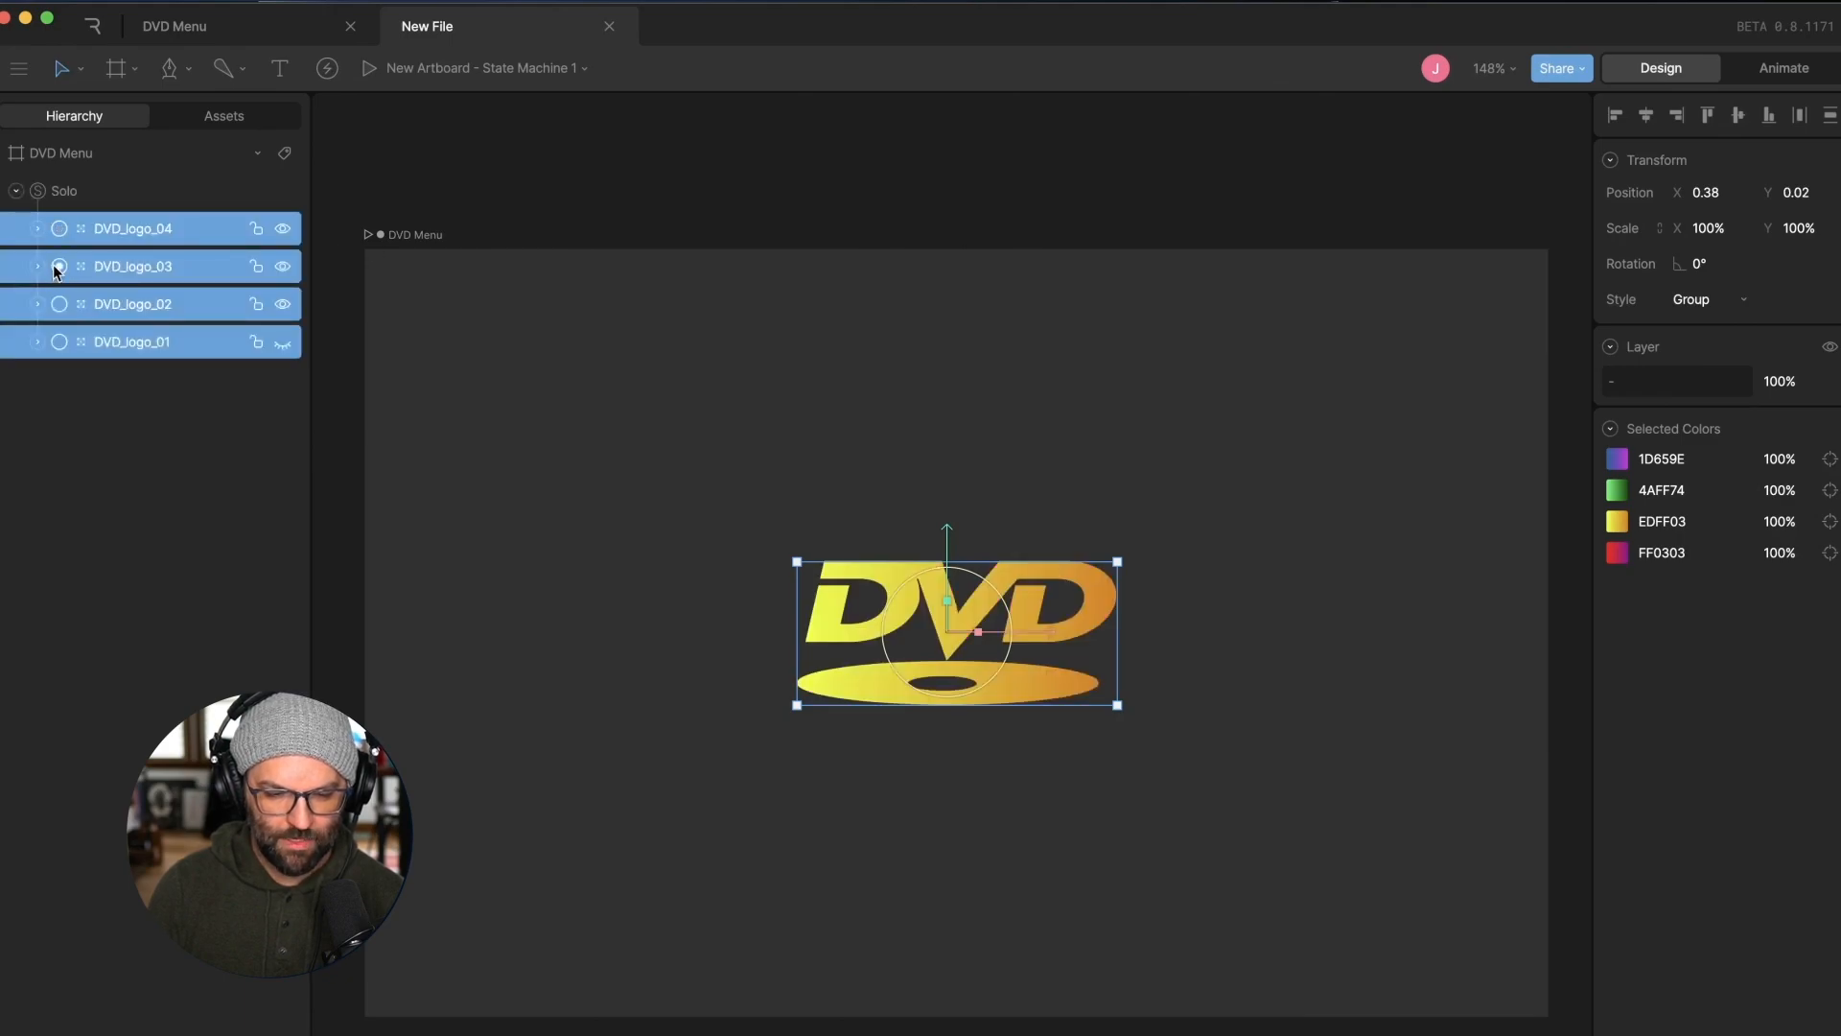
click(63, 303)
click(58, 304)
click(59, 341)
click(59, 304)
click(58, 266)
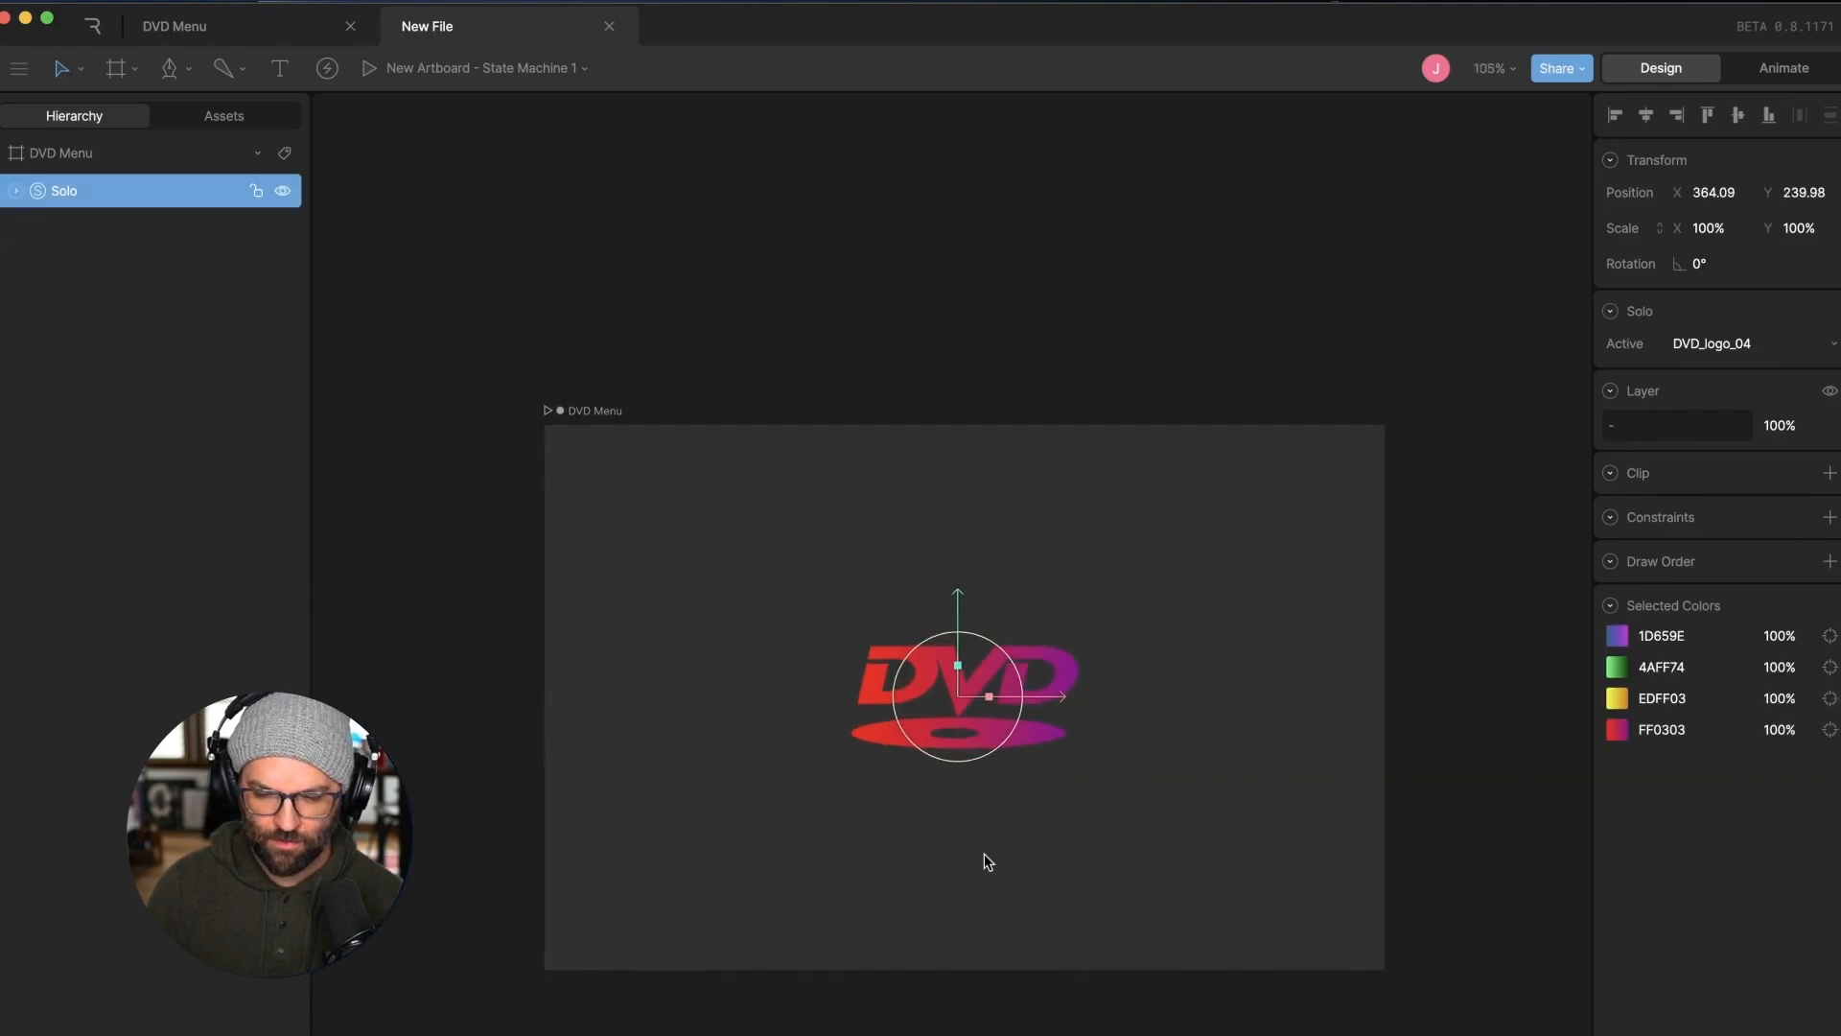
In animate mode, key the Solo at the artboard's left edge in a timeline named X, with a duration of 4 seconds
scroll(988, 861, down, 2)
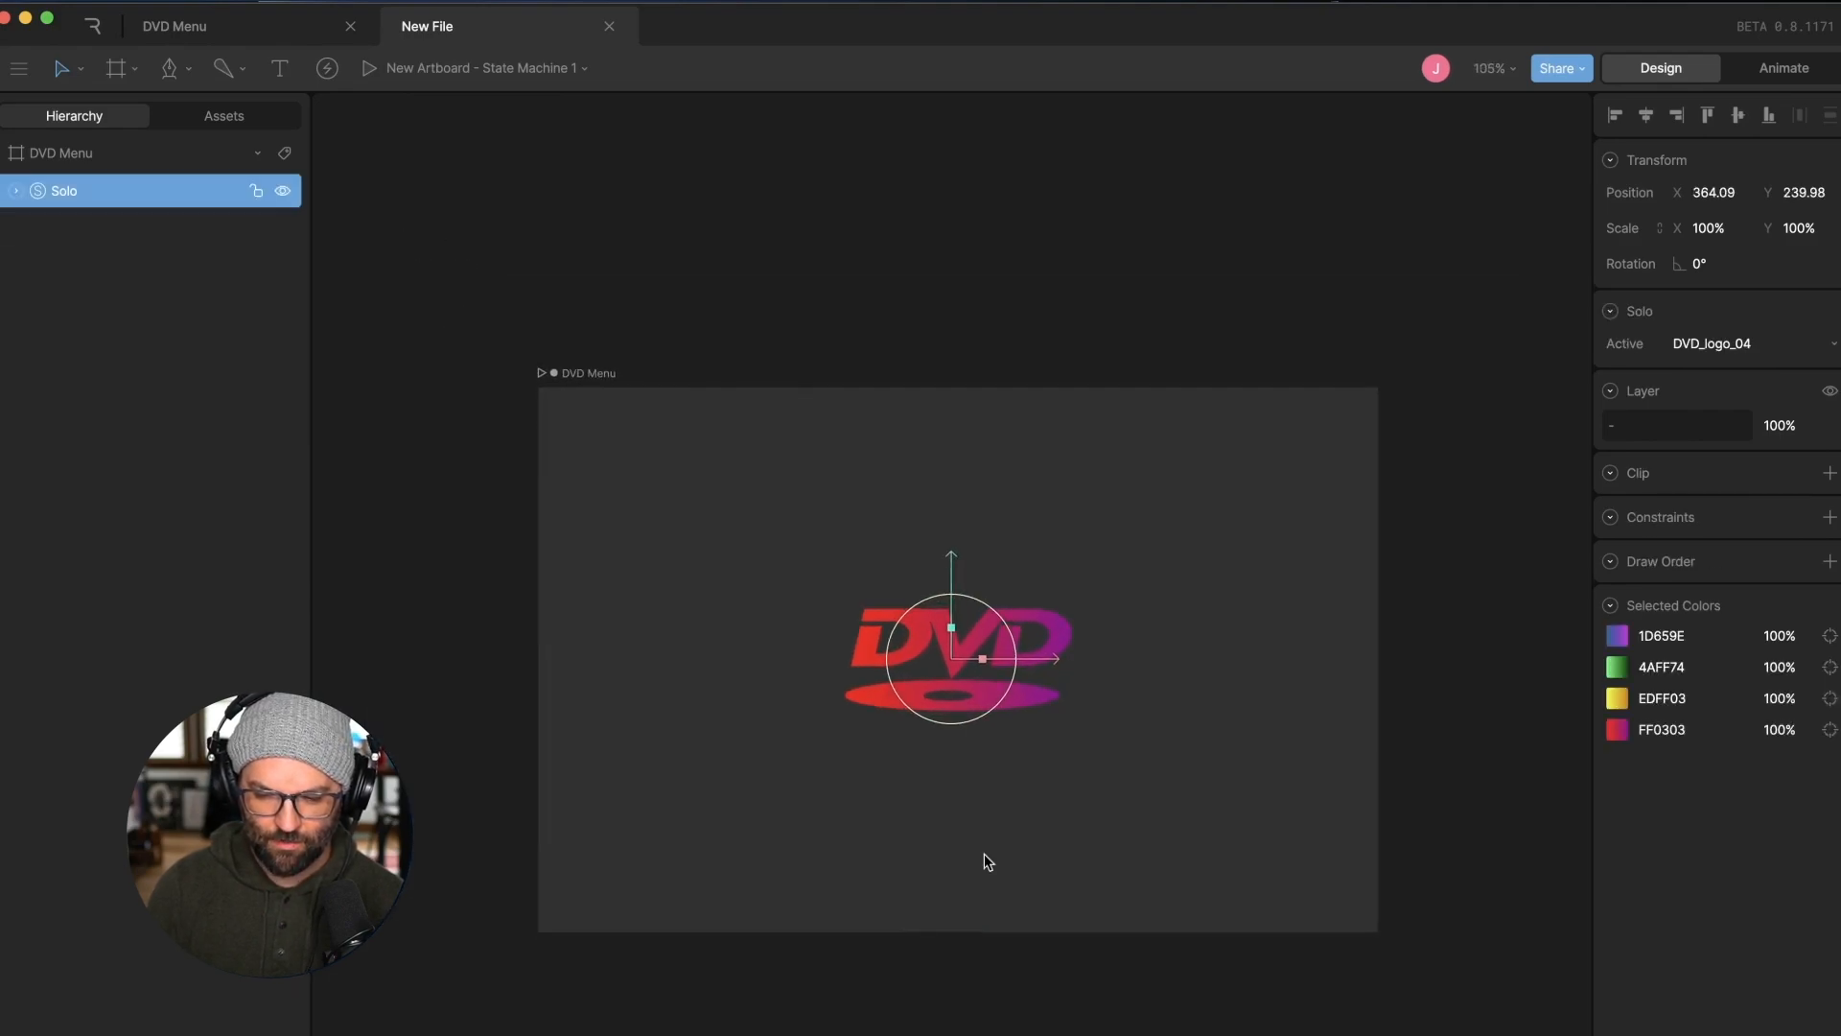
click(1769, 76)
scroll(821, 746, down, 3)
scroll(813, 382, down, 1)
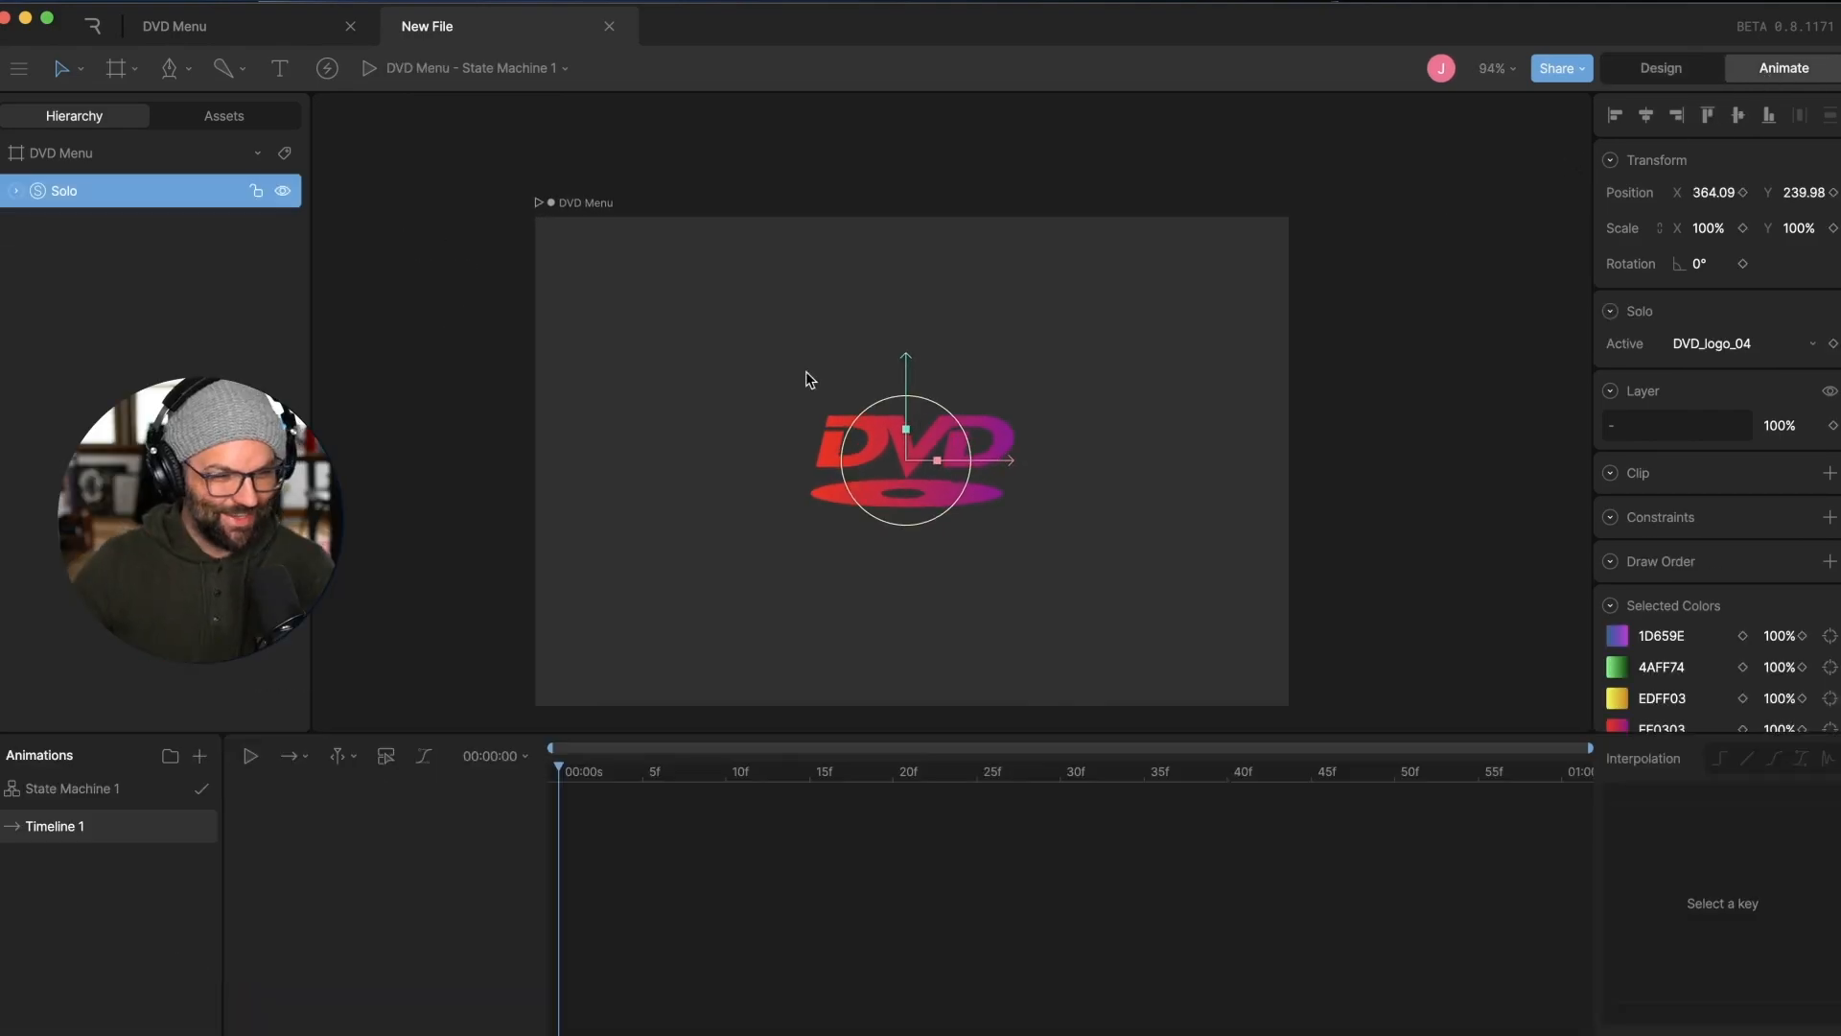
scroll(831, 495, down, 2)
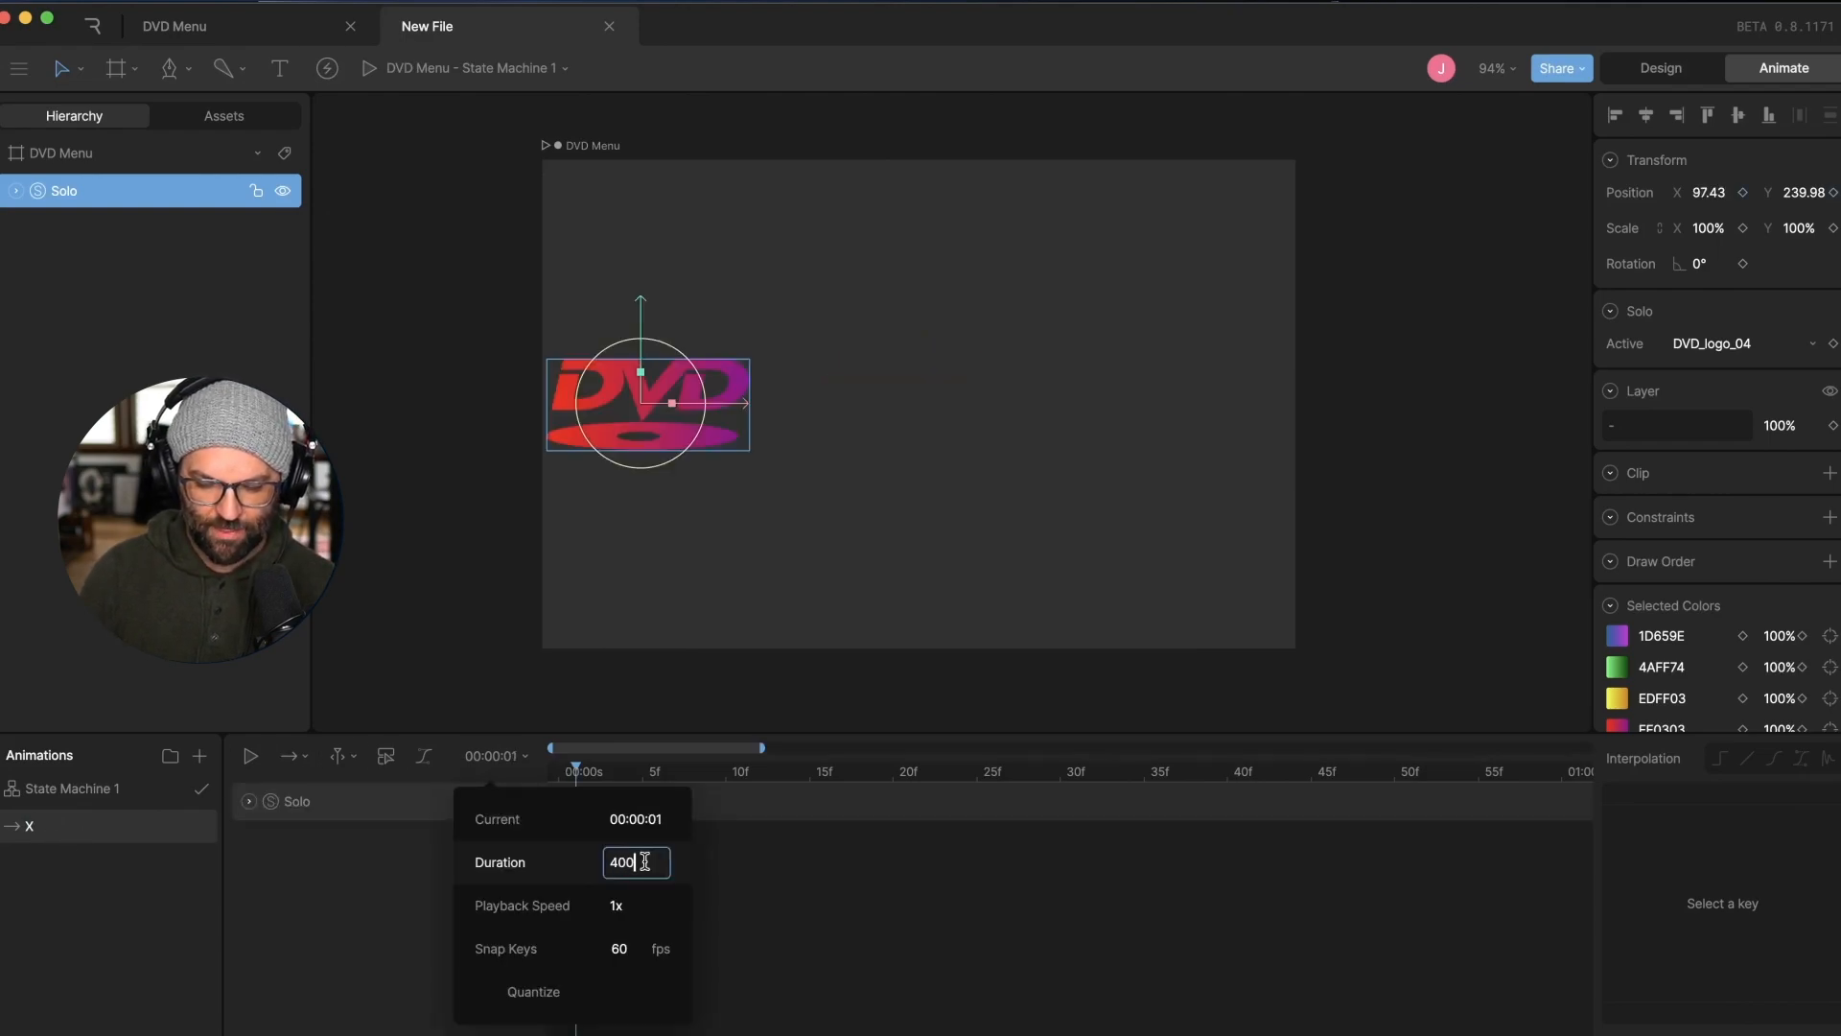
key(Return)
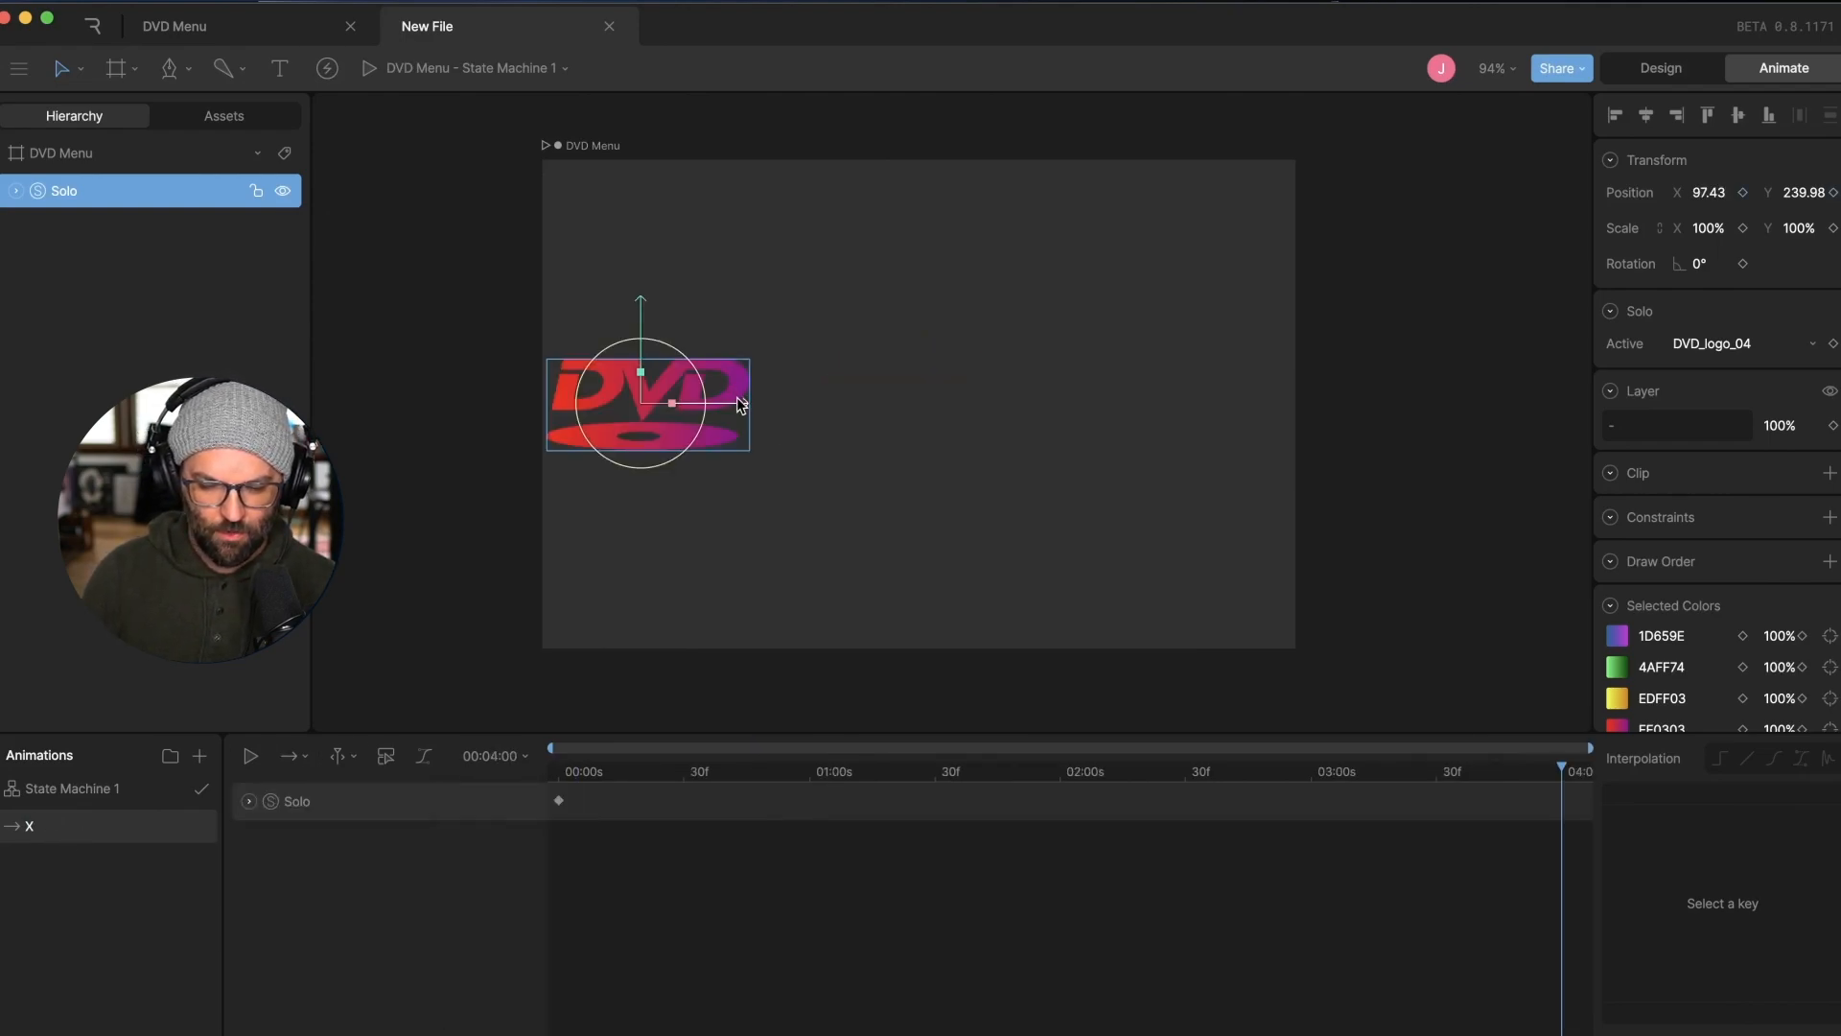
Key the Solo at the artboard's right edge at 4 seconds and set the X timeline to Ping Pong
drag(738, 398, 1293, 385)
drag(1510, 768, 163, 945)
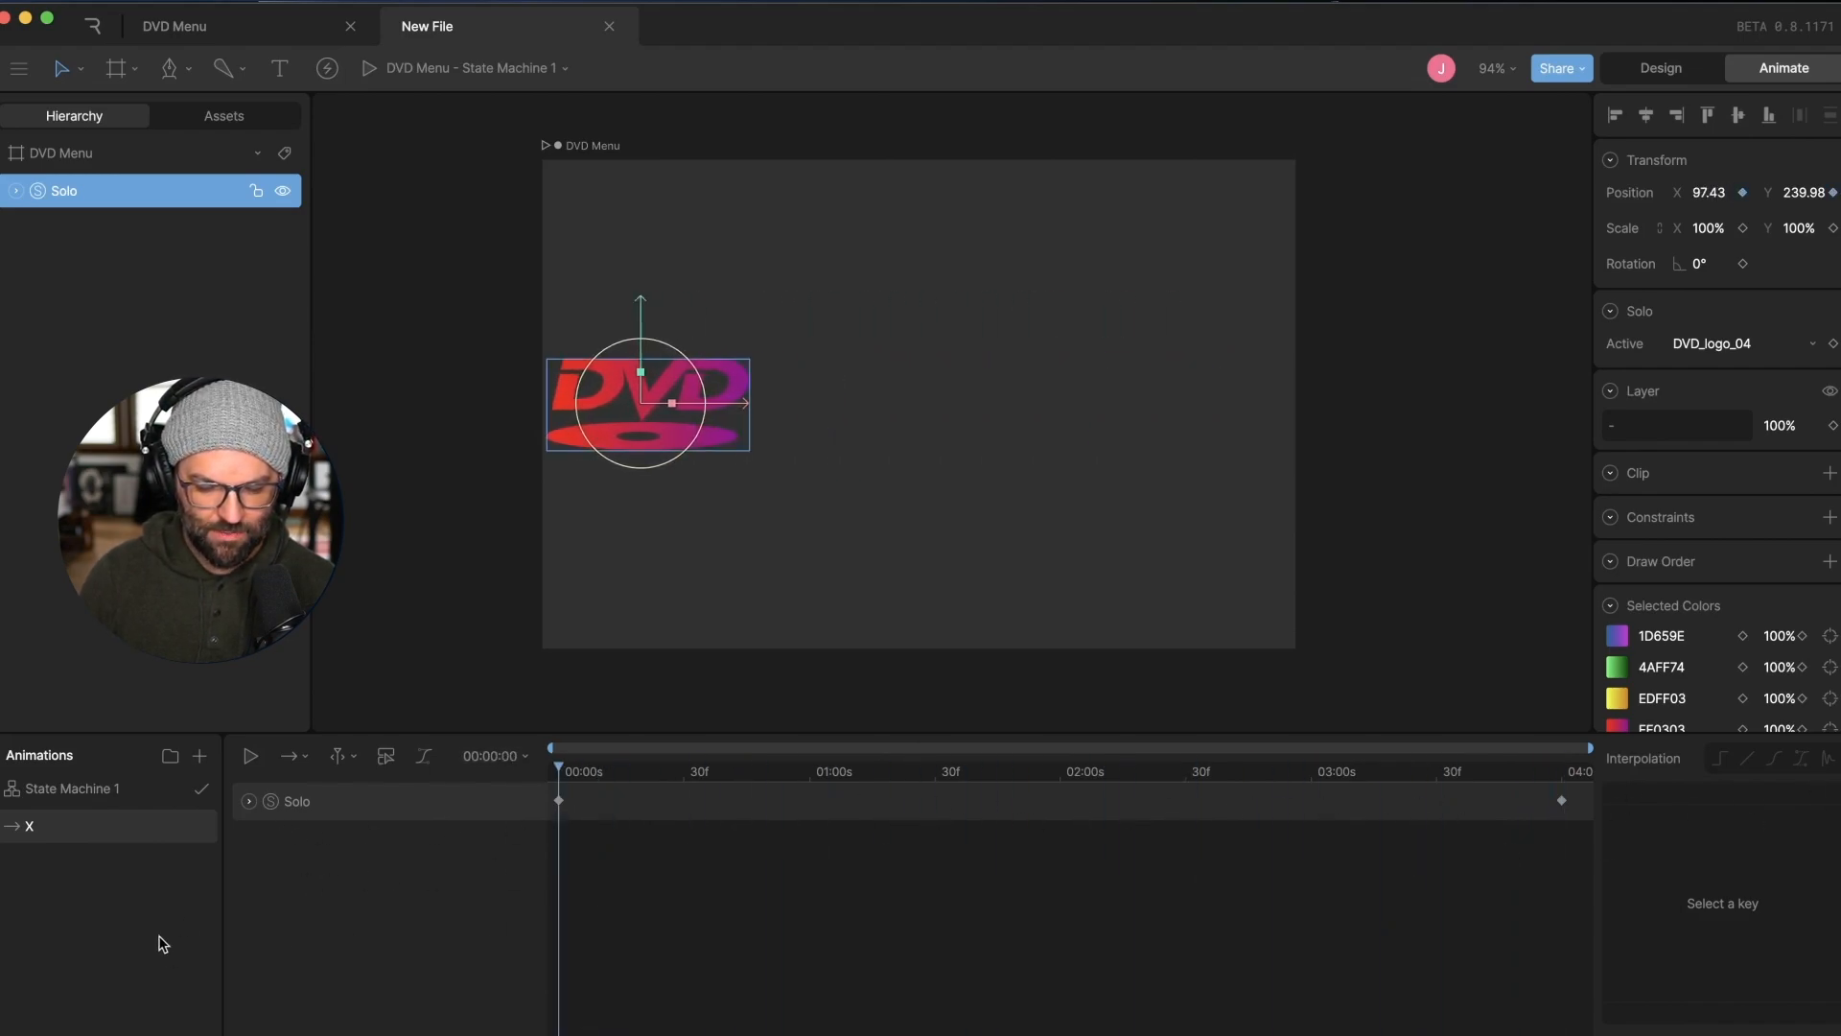
click(295, 757)
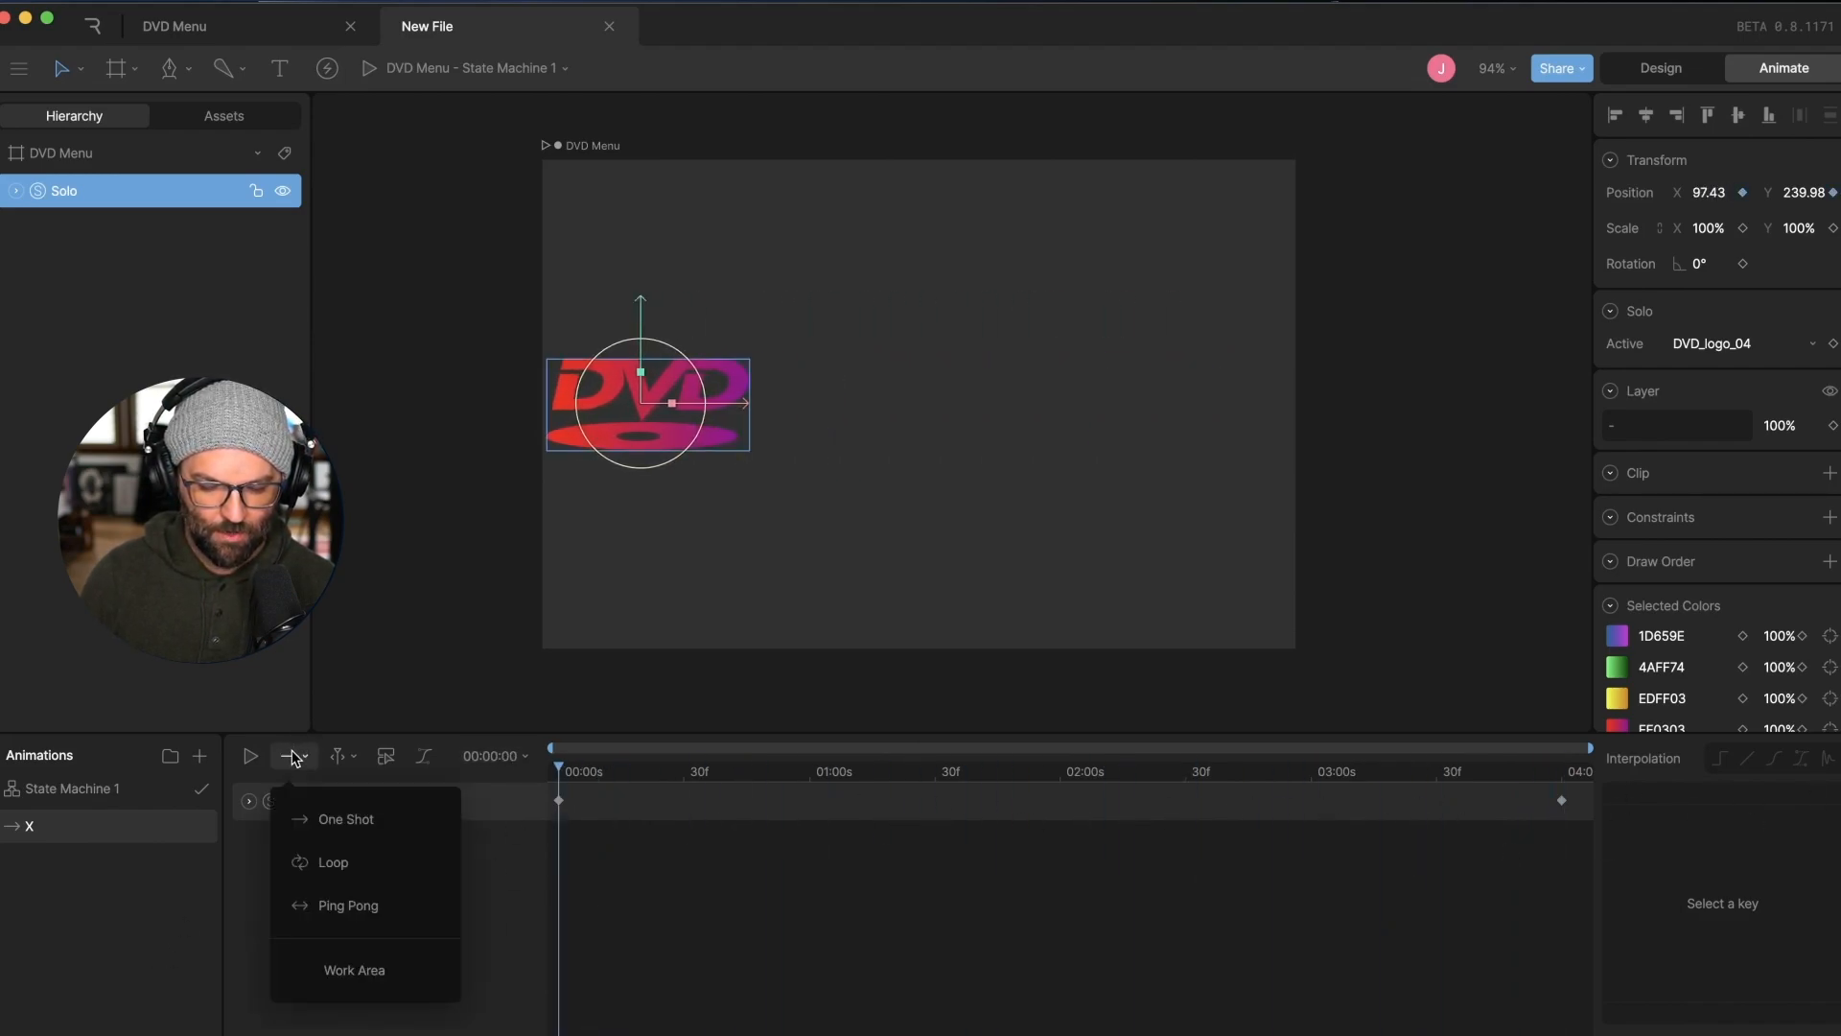
click(327, 904)
key(space)
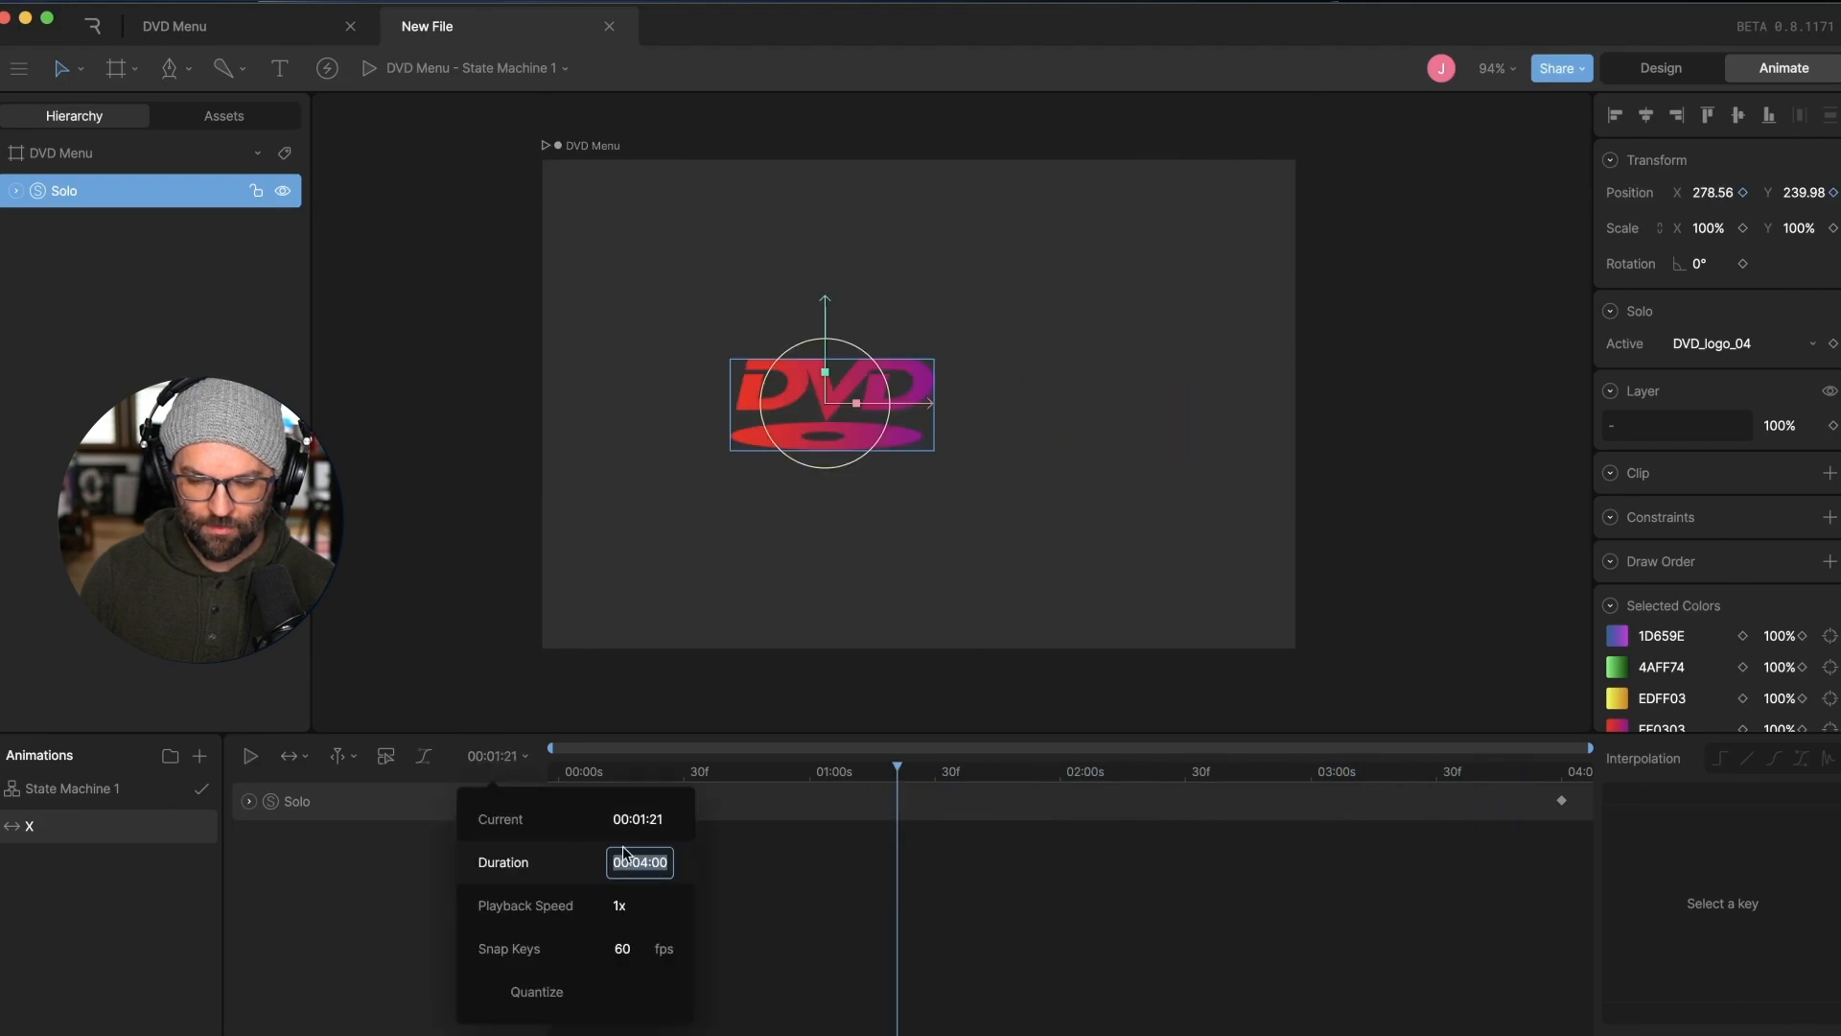
Set the X timeline's duration to 3 seconds
key(Return)
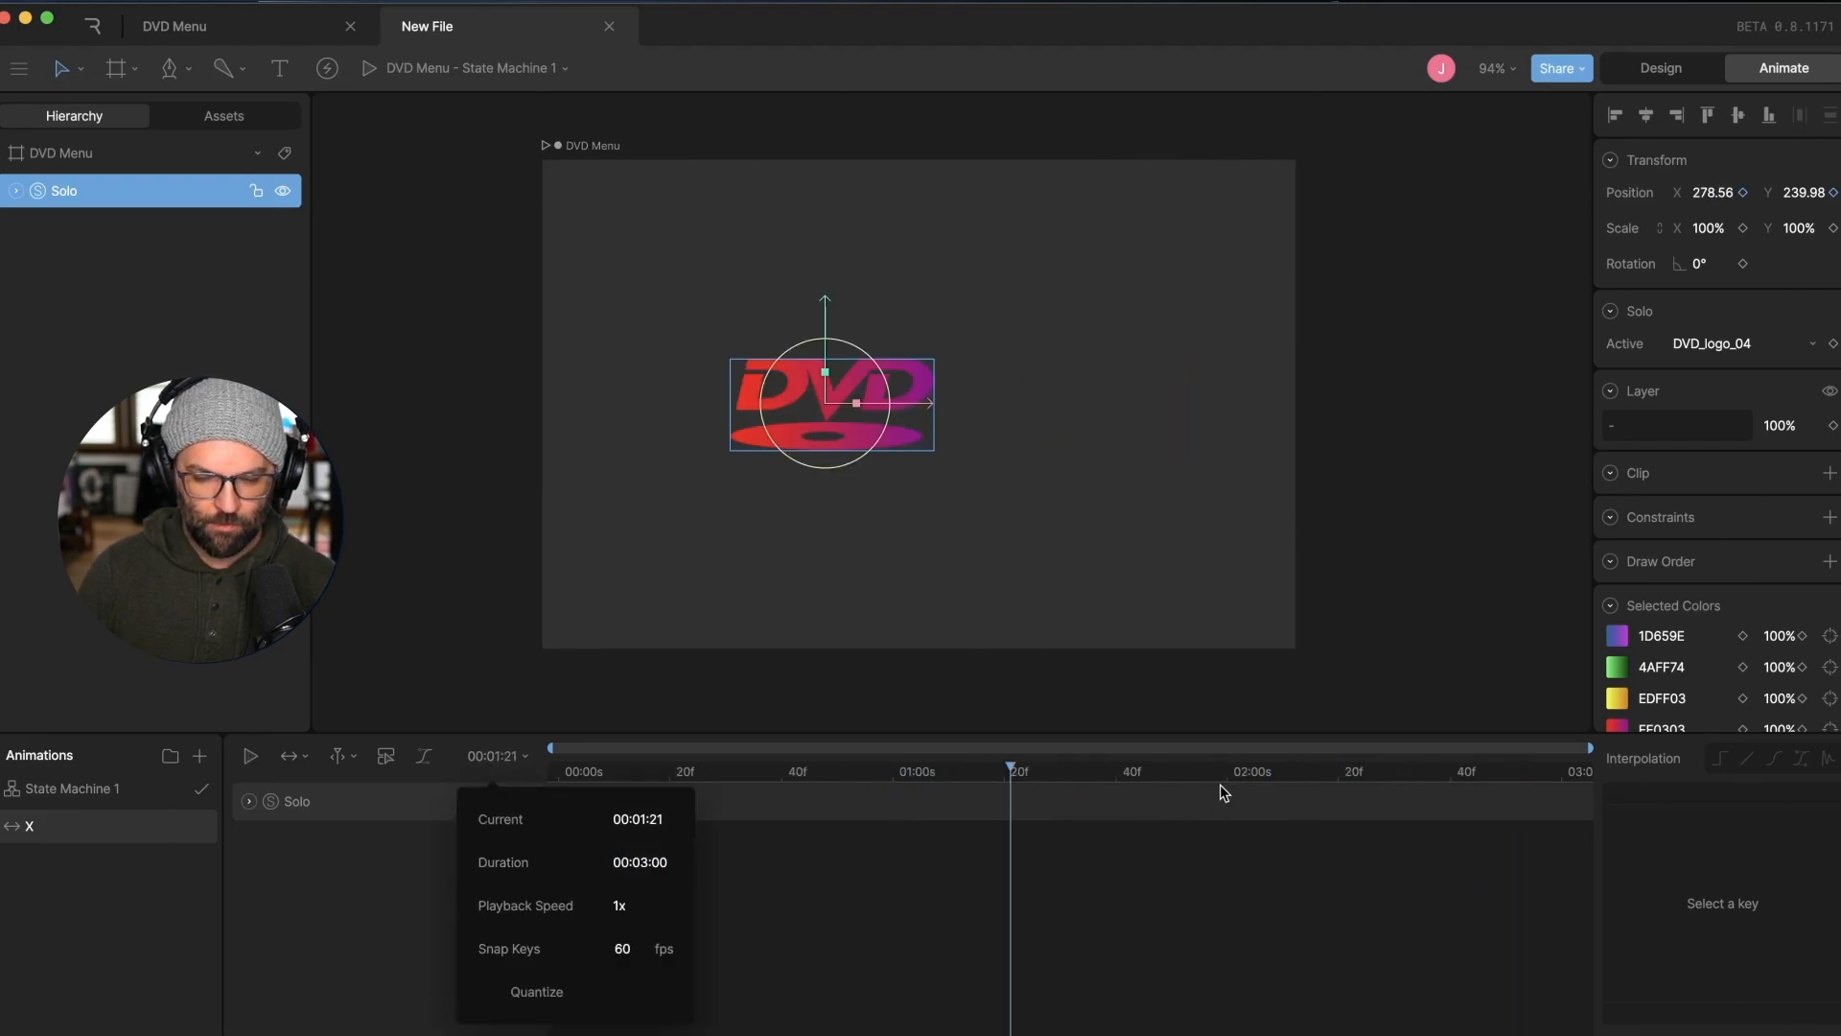
click(922, 904)
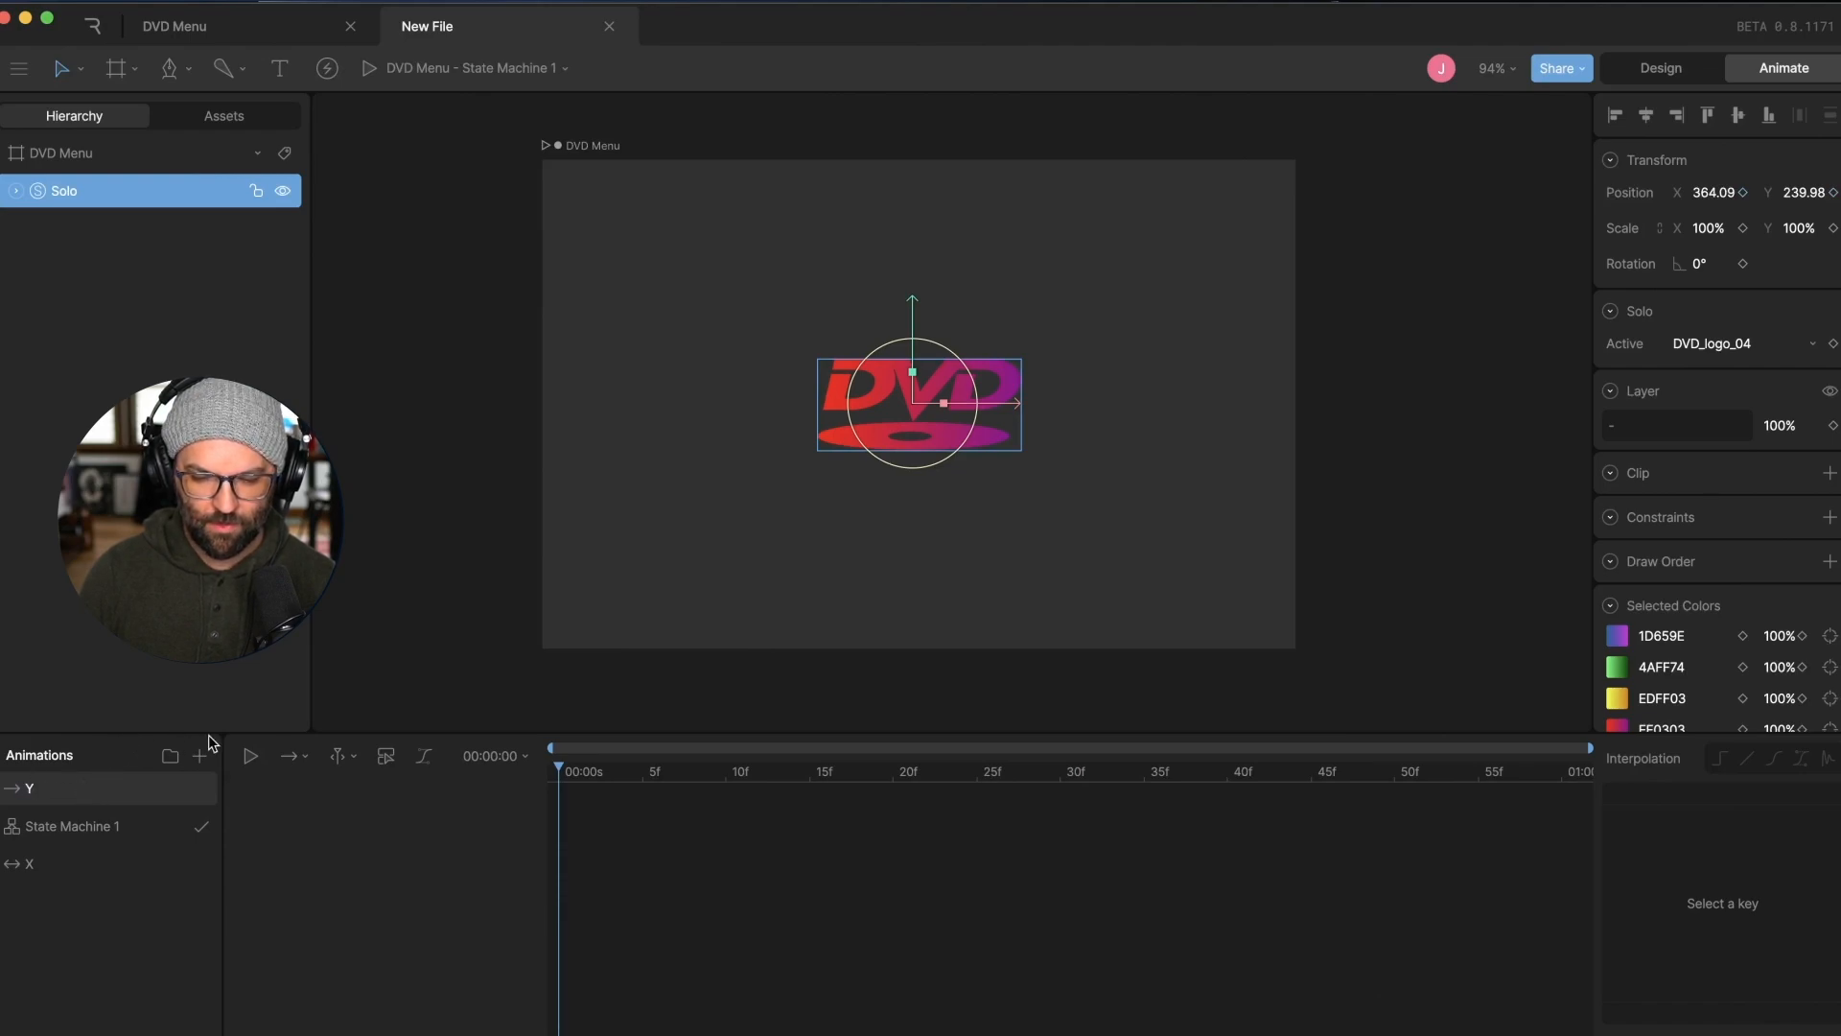
In a timeline named Y, key the Solo at the artboard's top edge, about Y 45, and set the duration to 2 seconds
drag(916, 309, 934, 113)
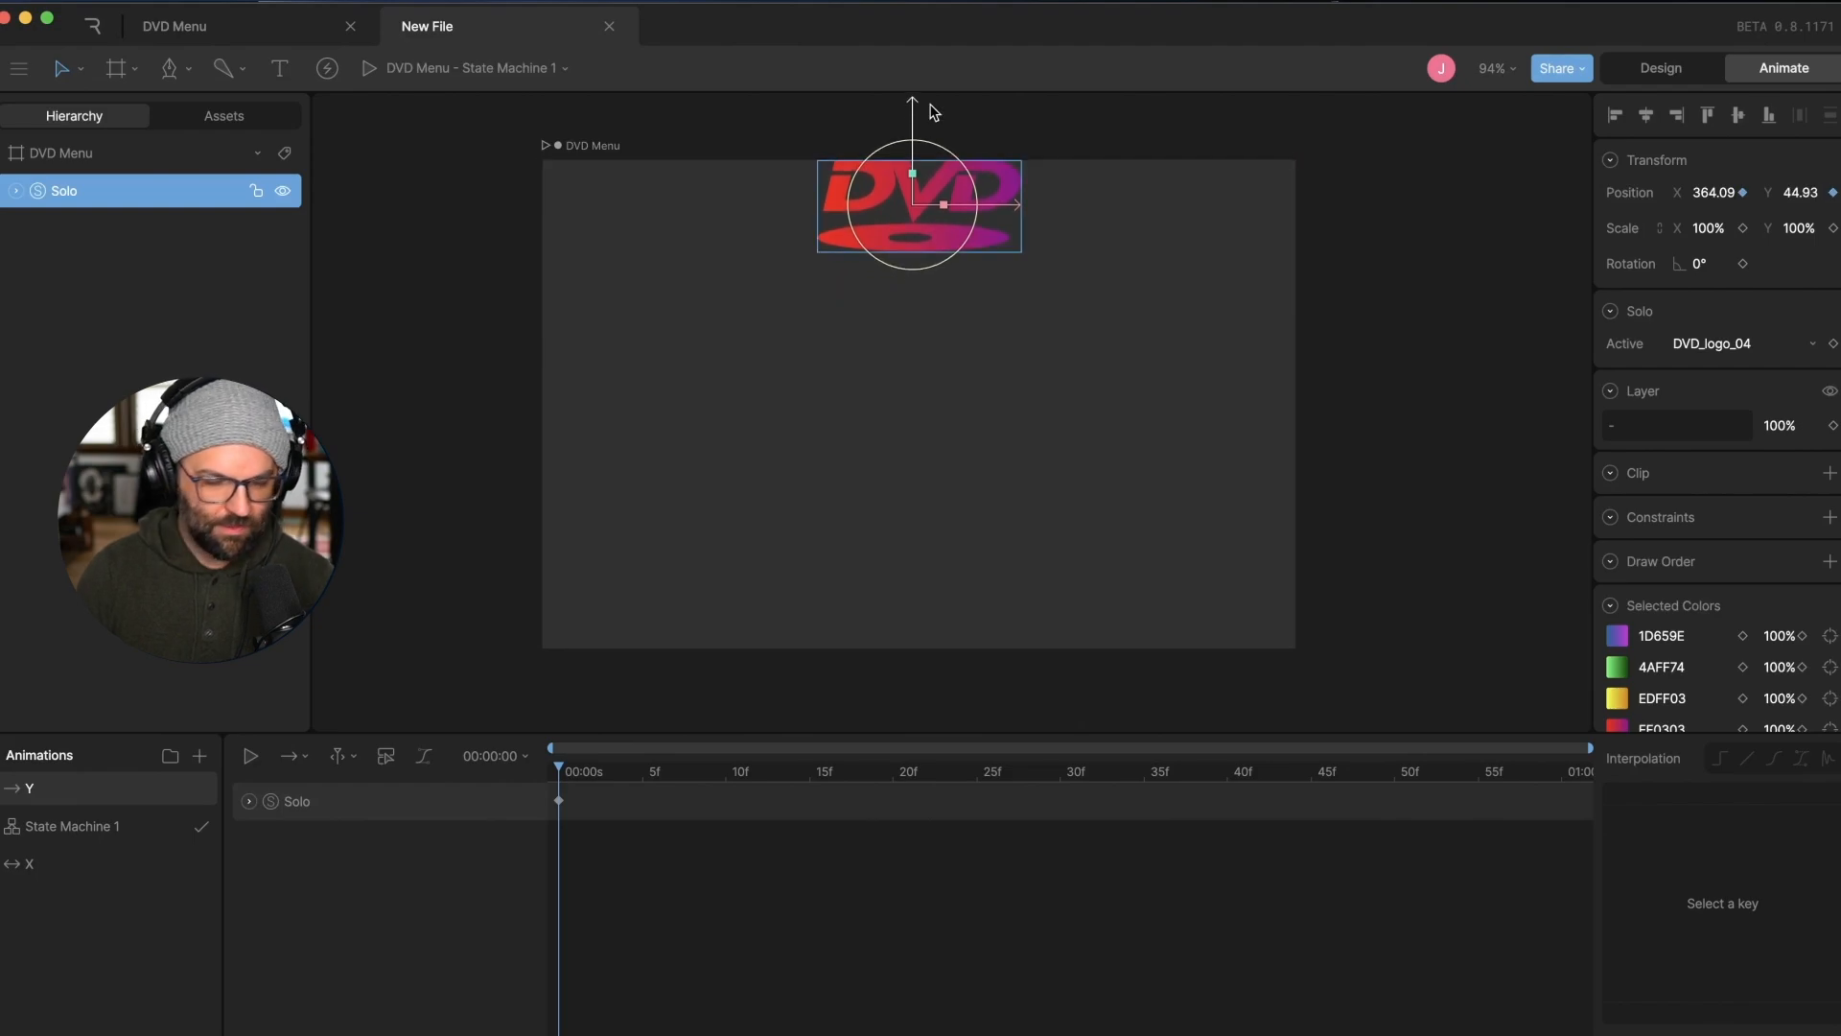
click(523, 757)
click(633, 862)
text(20)
key(Return)
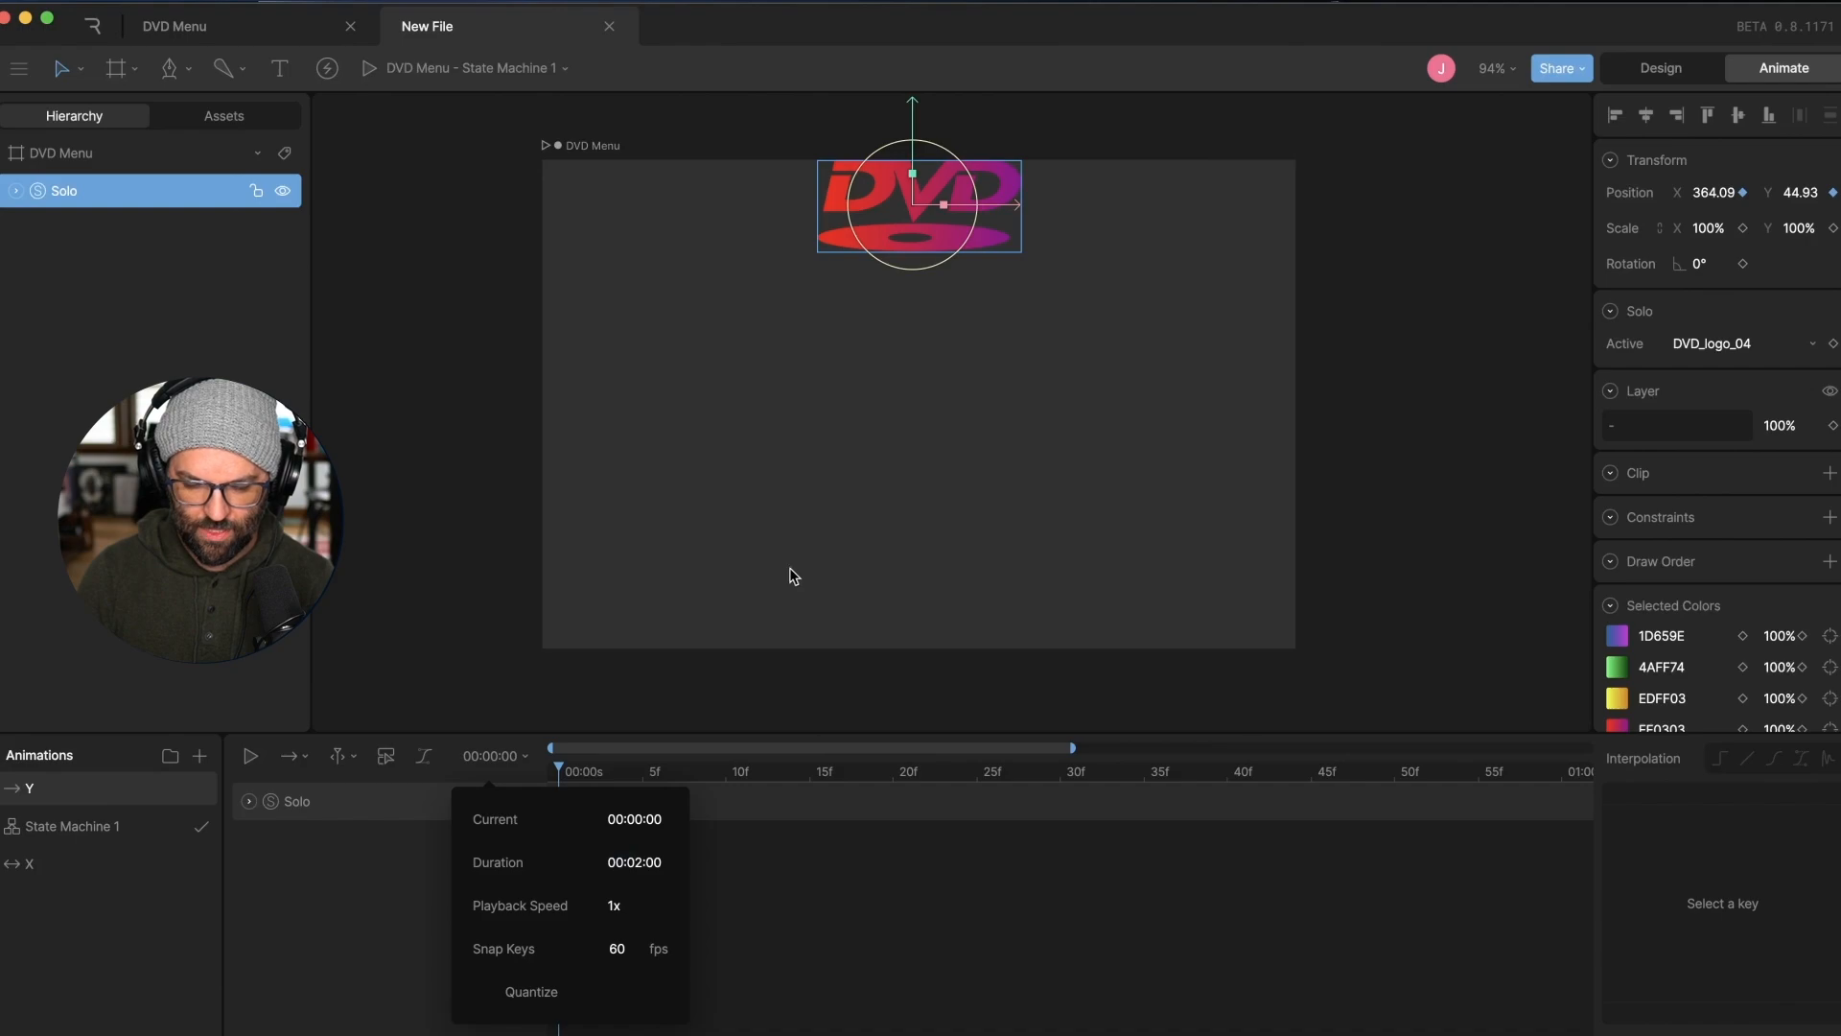
Key the Solo at the artboard's bottom edge at the end of timeline Y, set it to Ping Pong and preview it
click(457, 777)
drag(912, 108, 981, 506)
click(292, 756)
click(332, 911)
key(space)
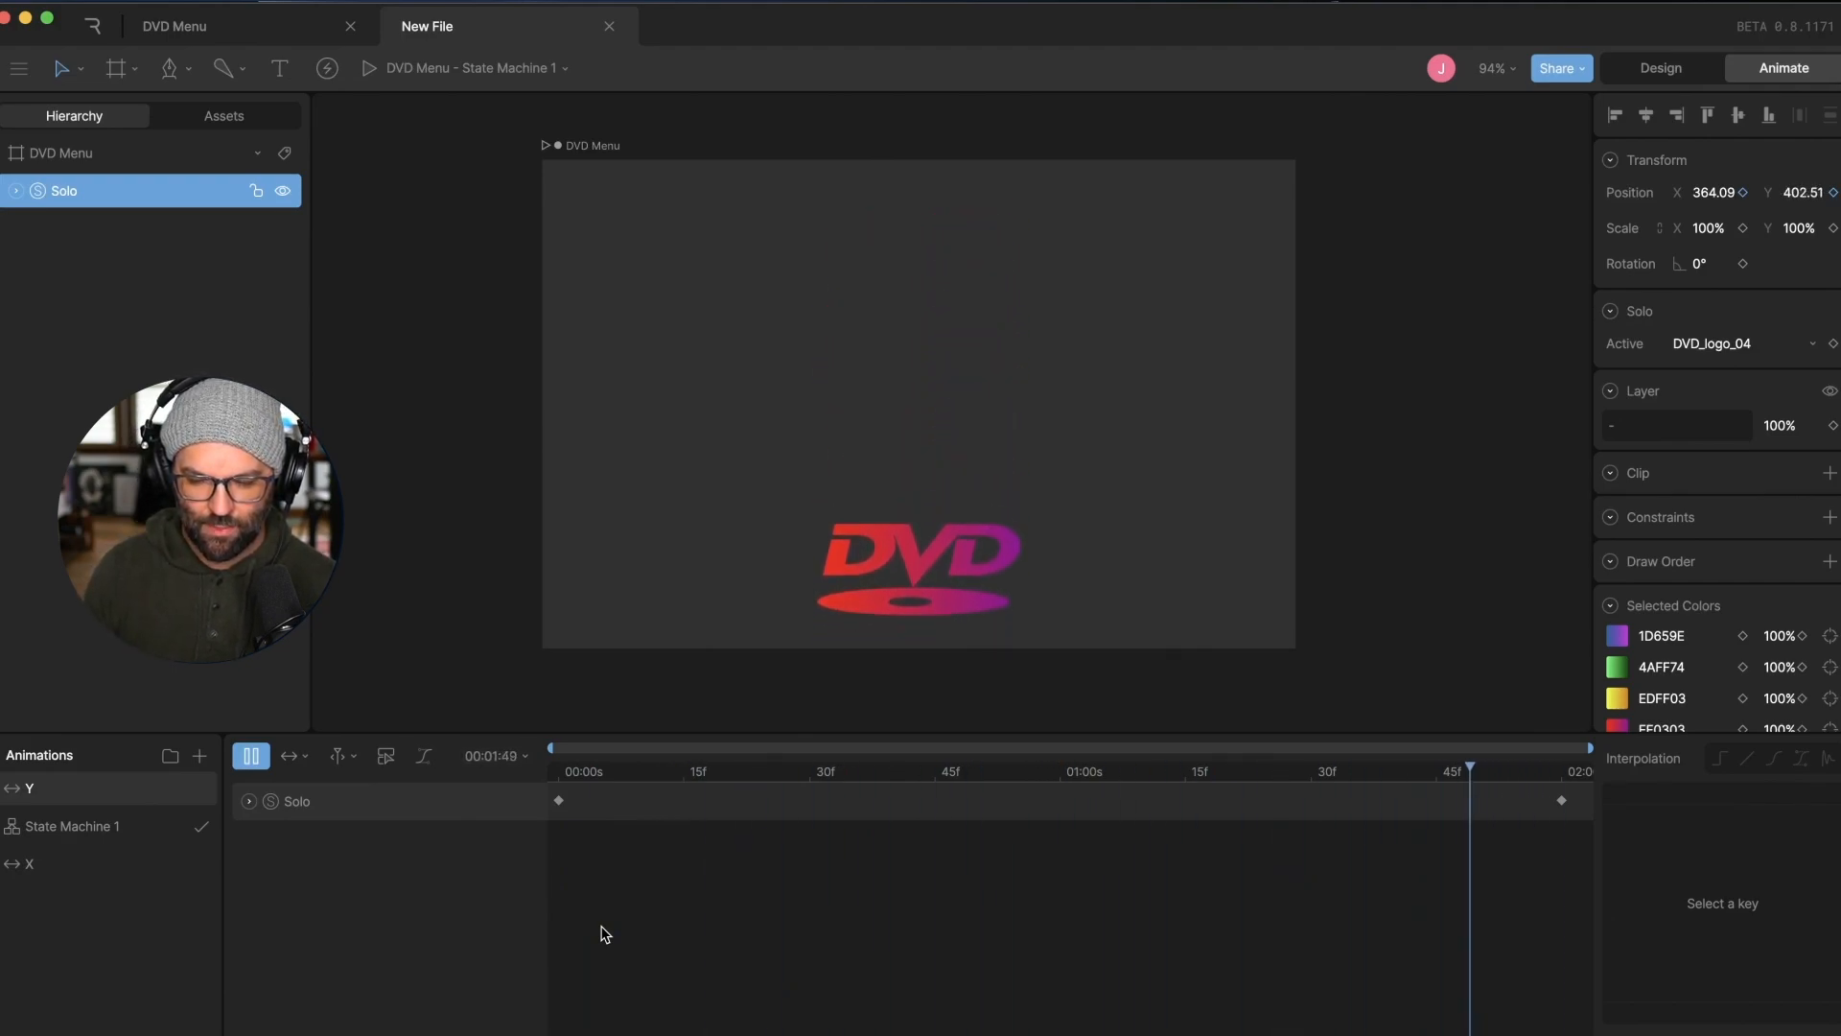
key(space)
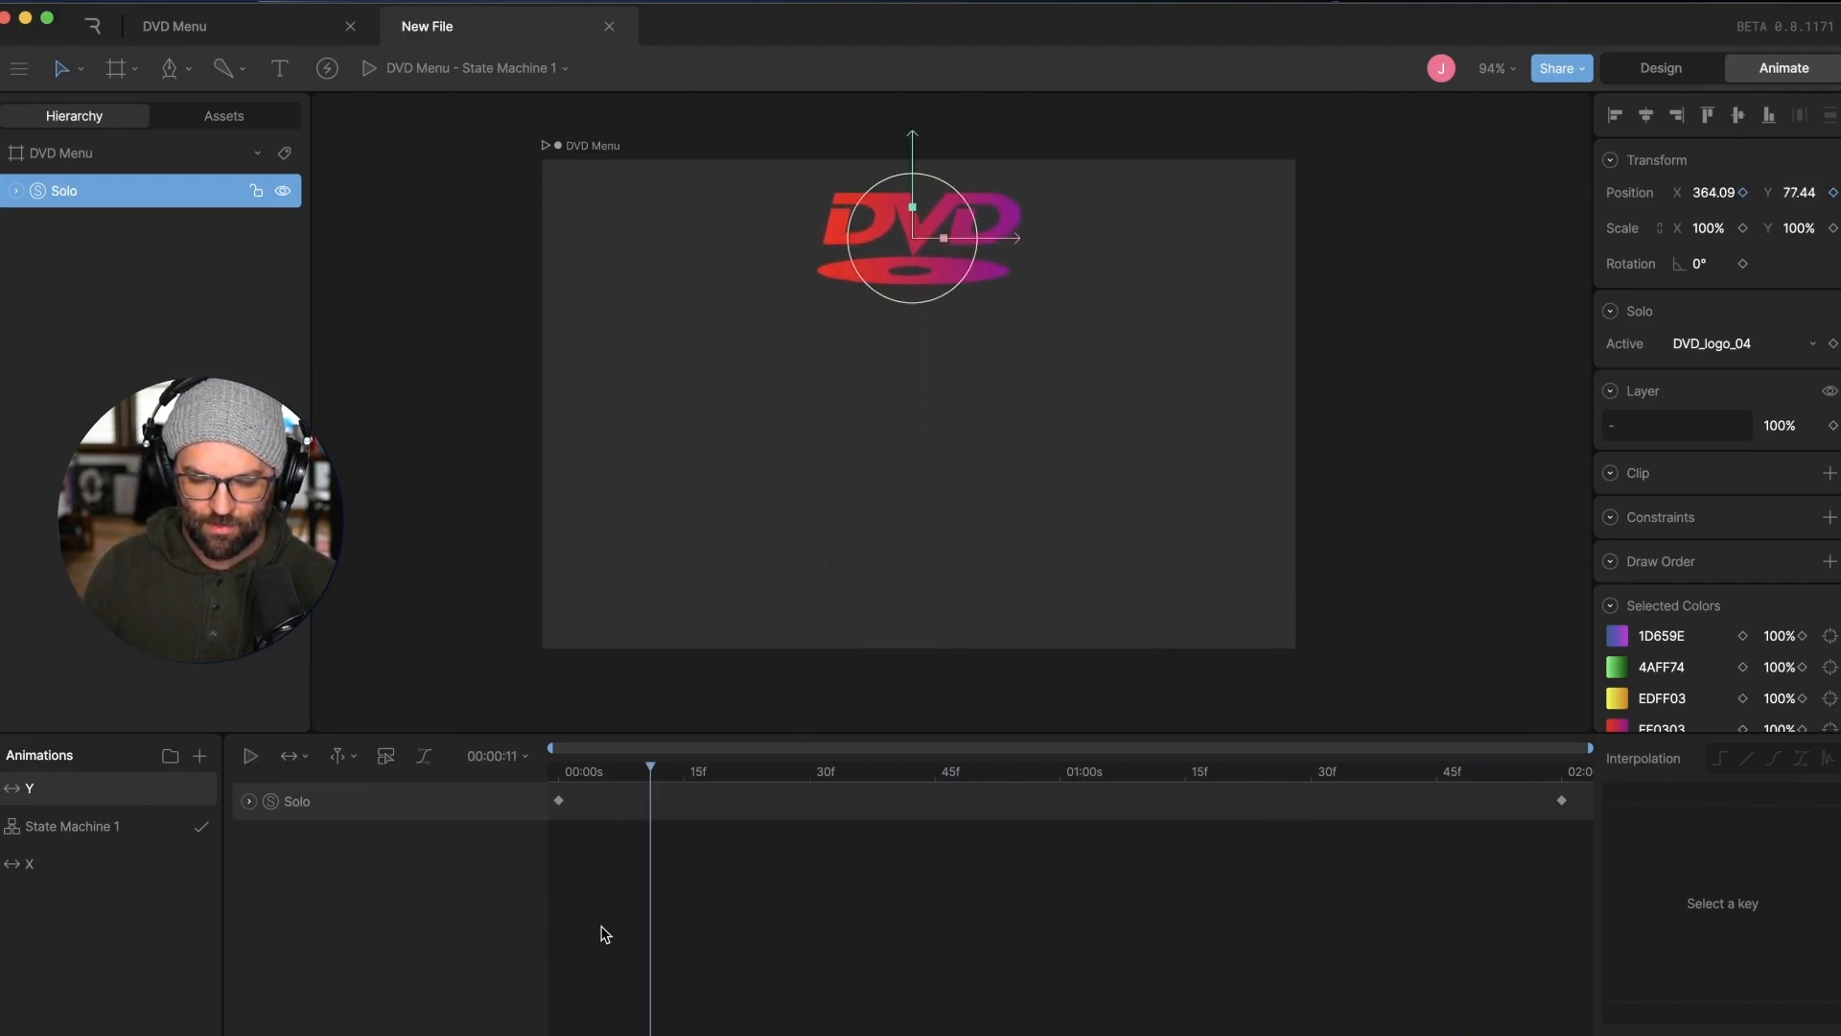
Set up X and Y layers in State Machine 1, each with Entry connected to its matching timeline, and preview the result
click(43, 826)
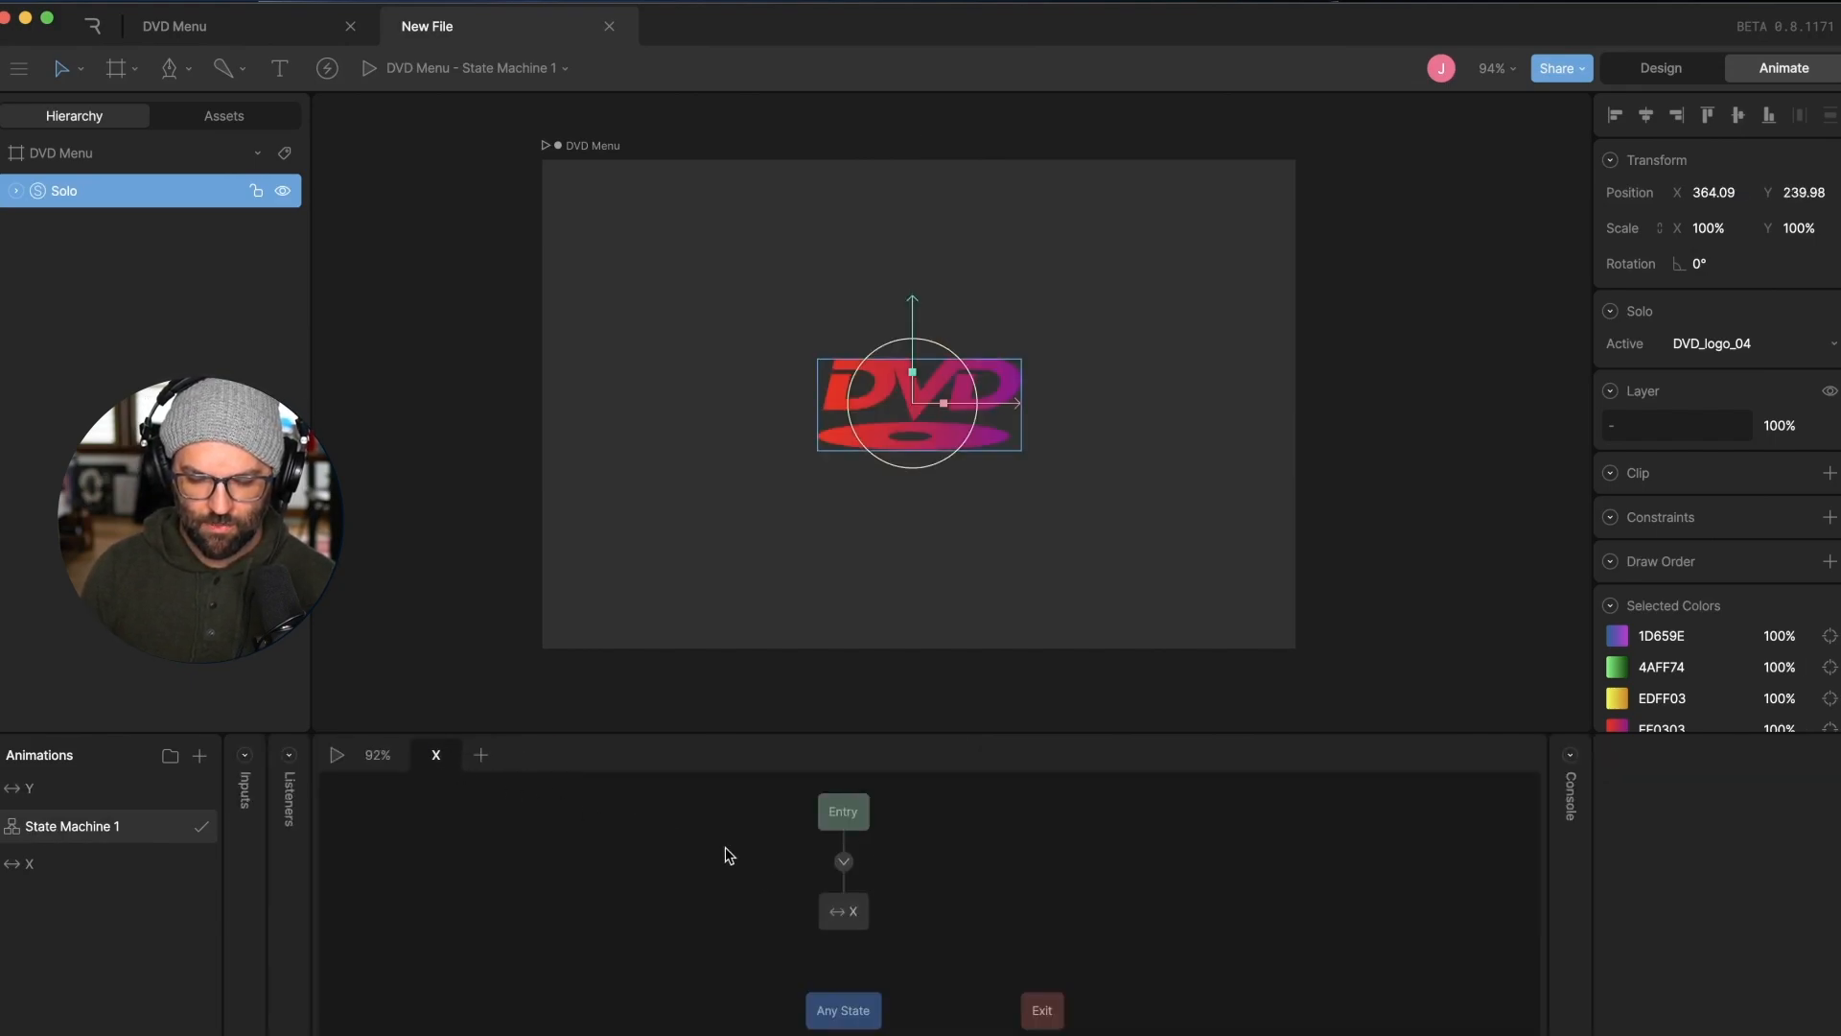
click(862, 912)
click(810, 820)
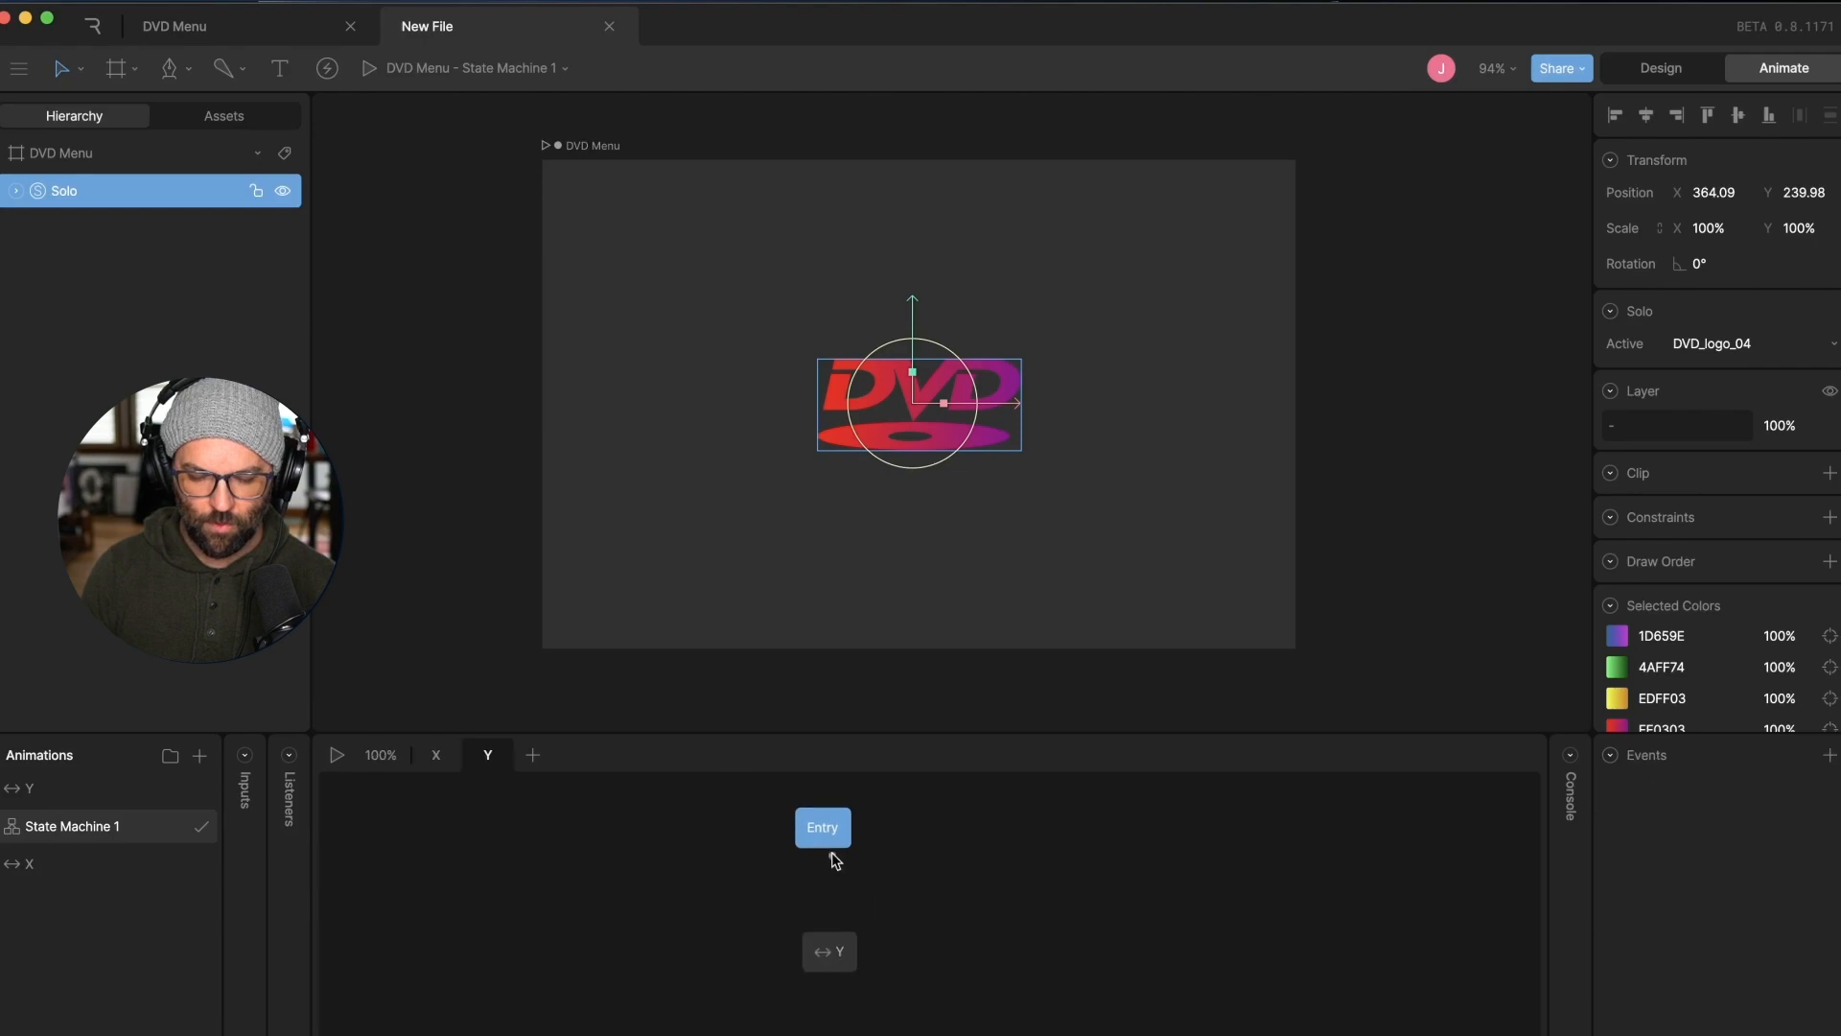
drag(834, 855, 831, 953)
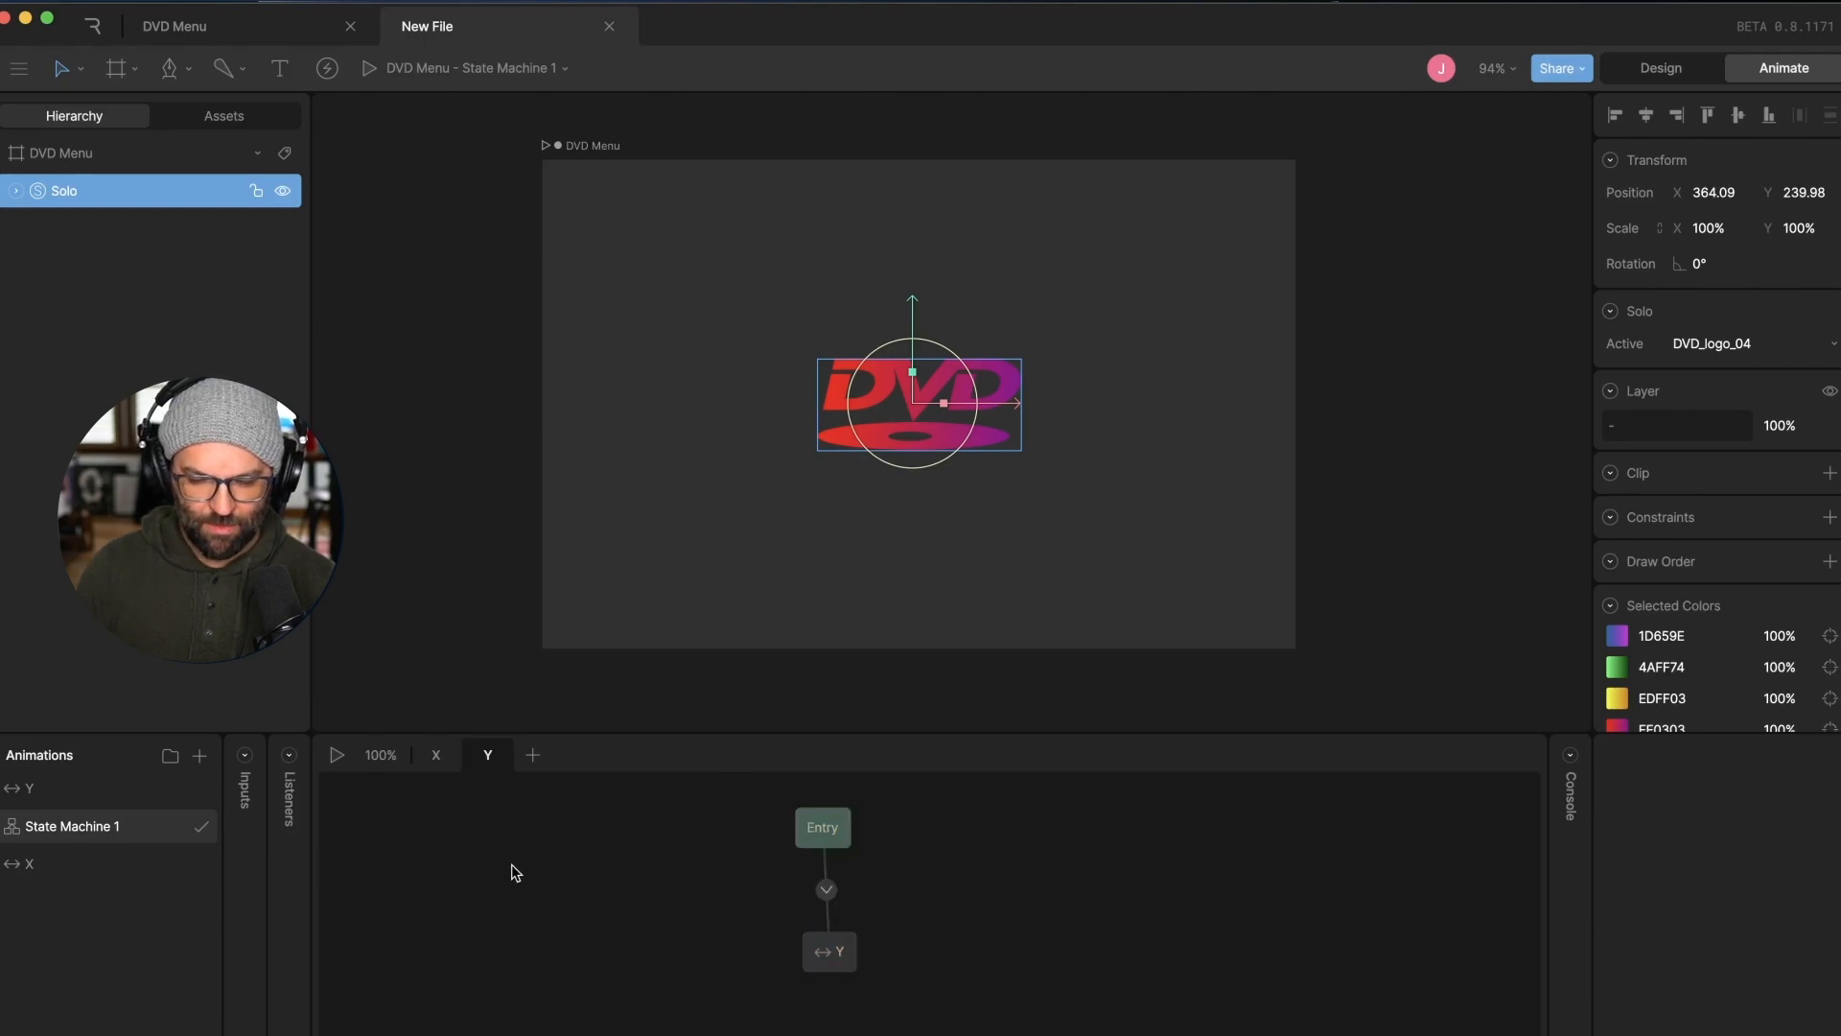
key(space)
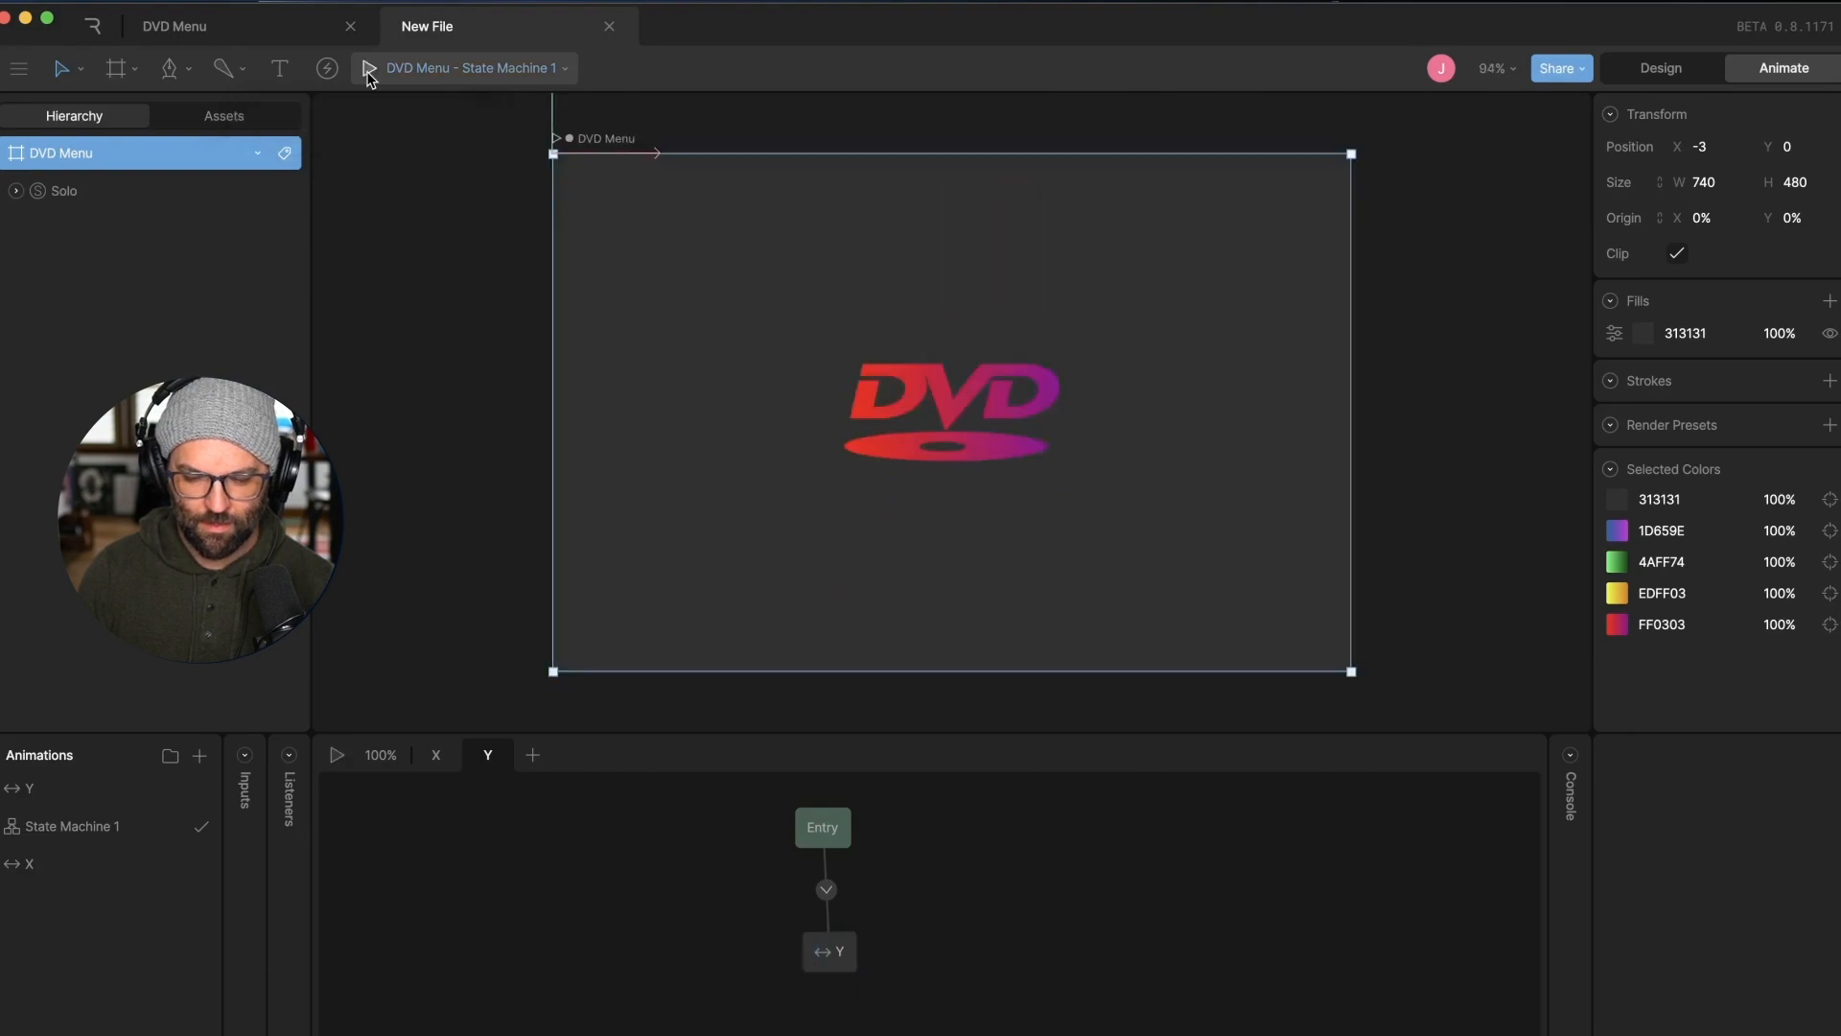
Check the X layer's state in State Machine 1 and preview the combined logo motion
click(369, 71)
click(436, 754)
click(846, 922)
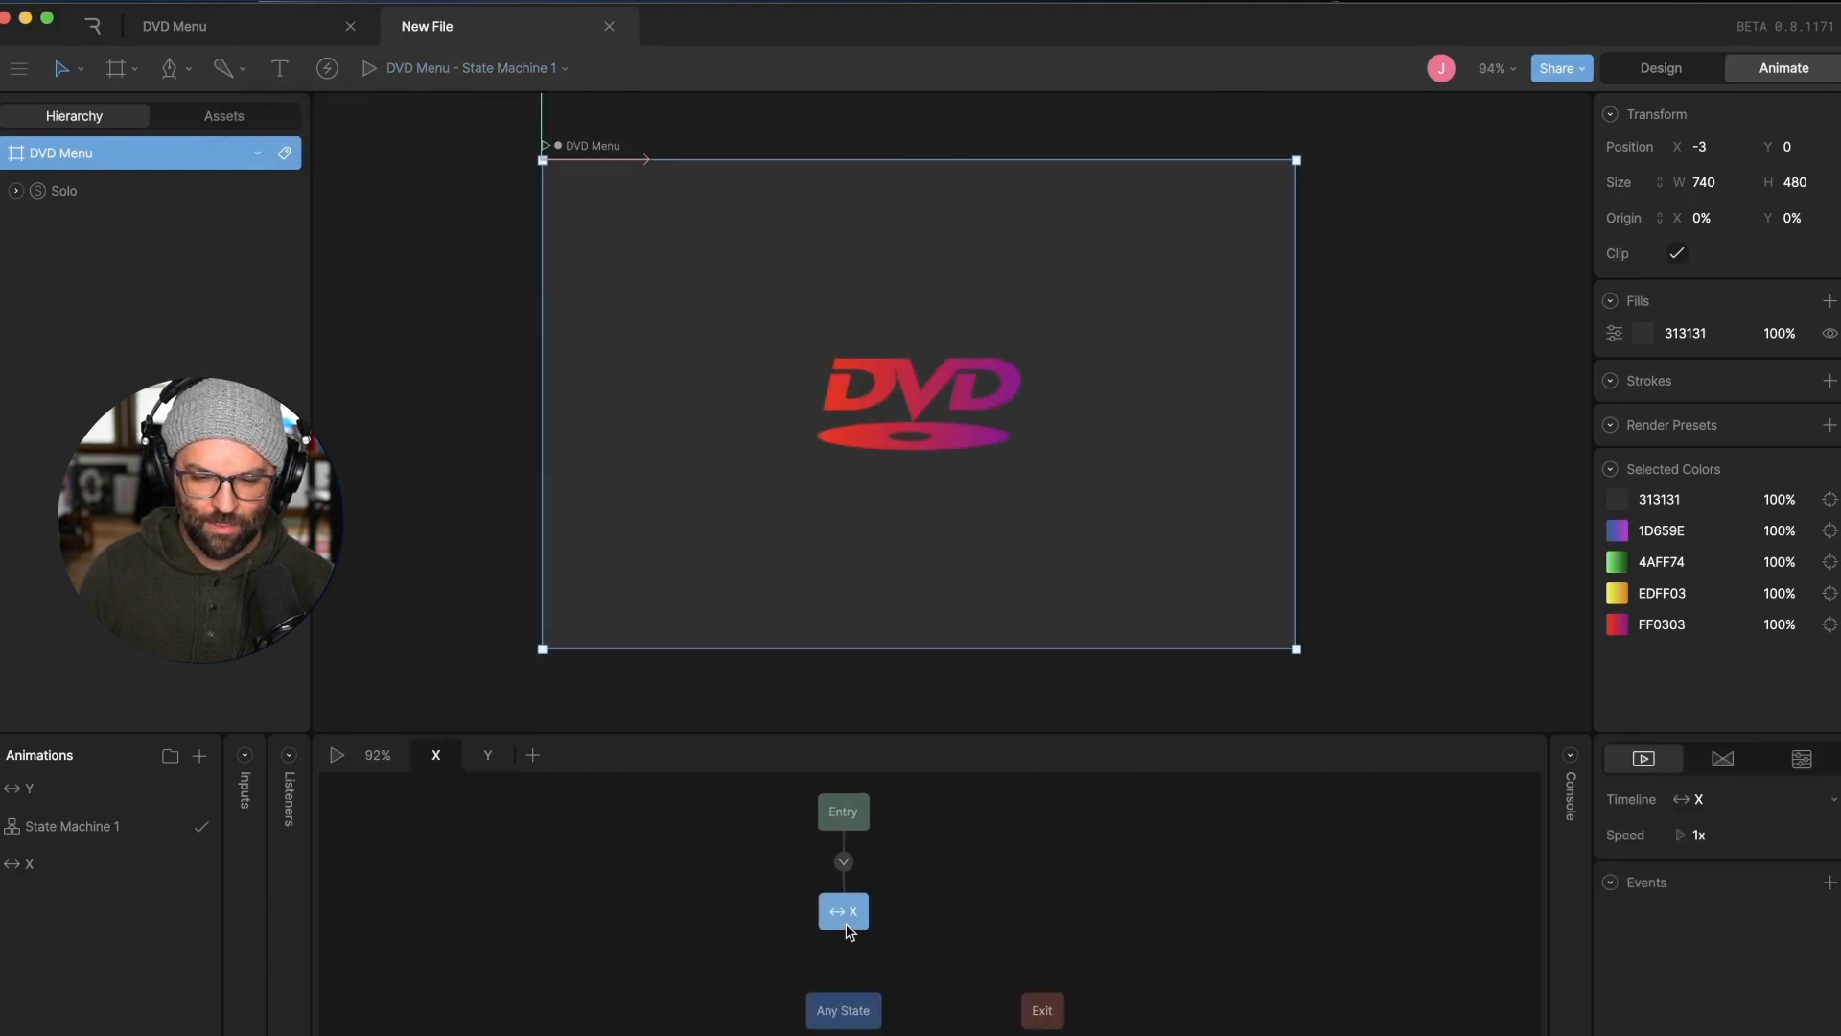
click(691, 892)
click(337, 756)
click(337, 756)
click(369, 69)
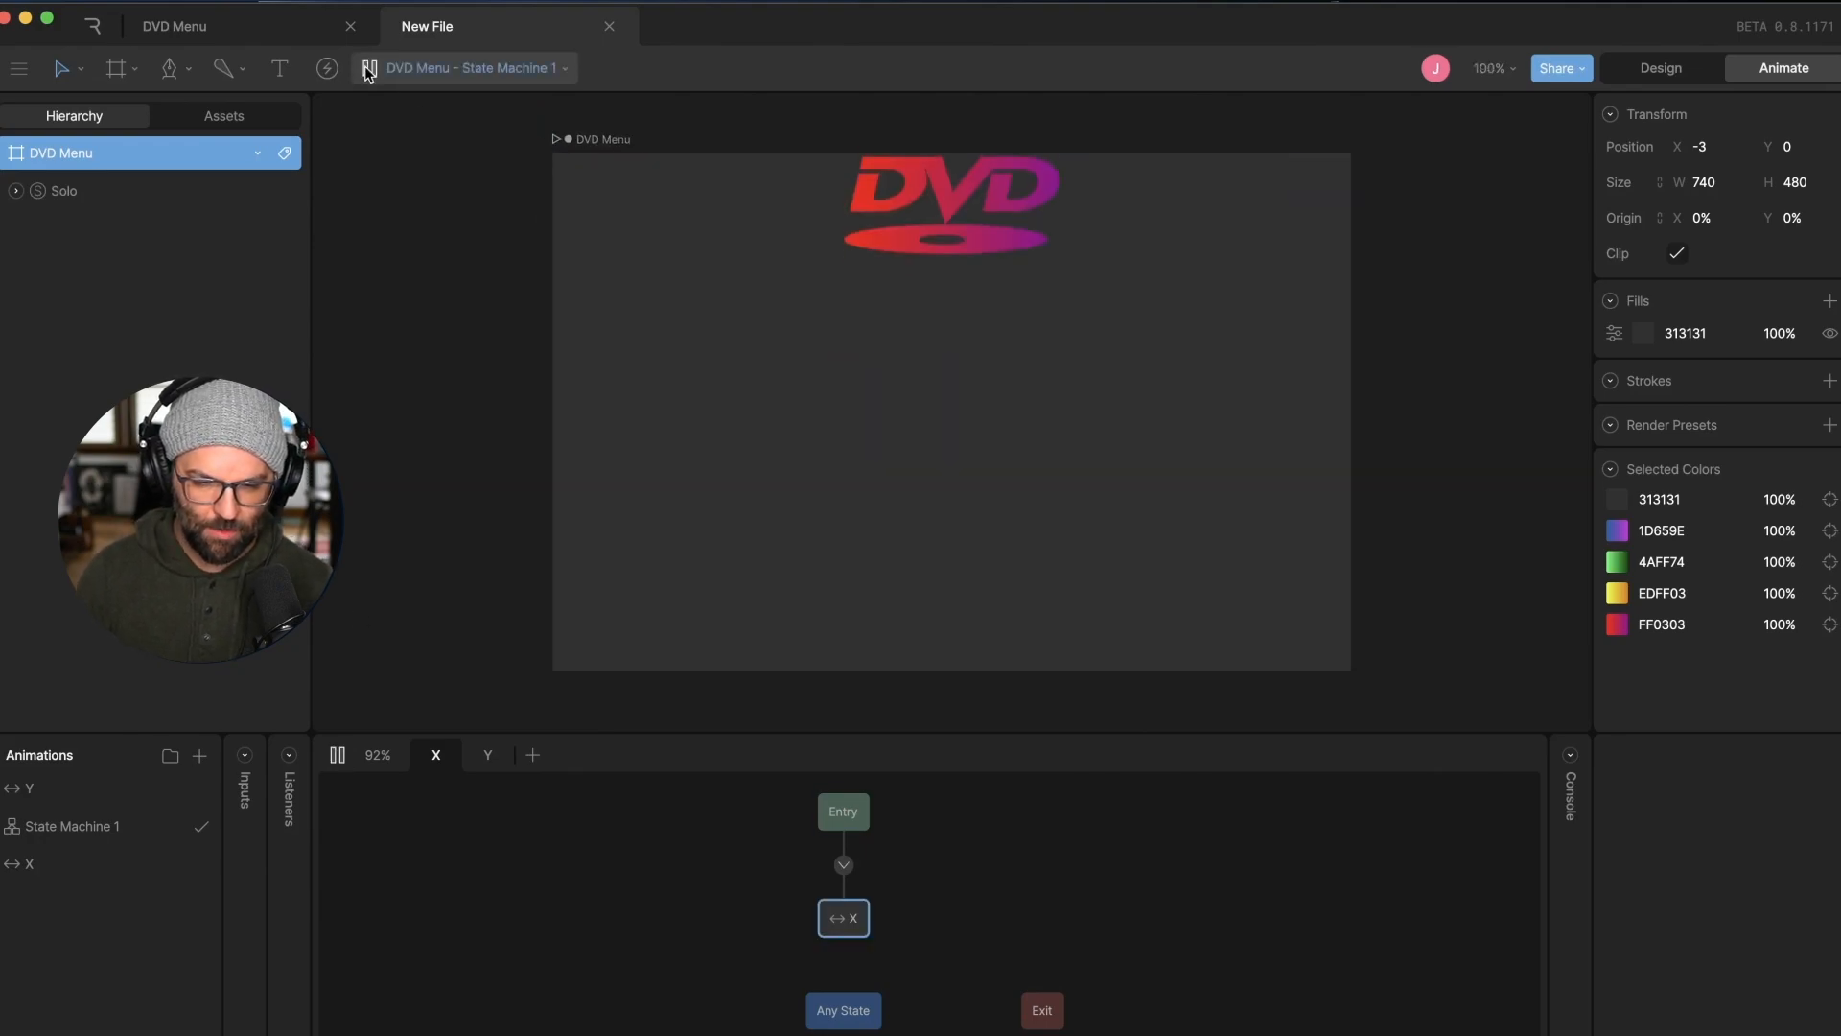
click(369, 70)
Delete the Solo's Y position key from timeline X and scrub back to its start
click(250, 801)
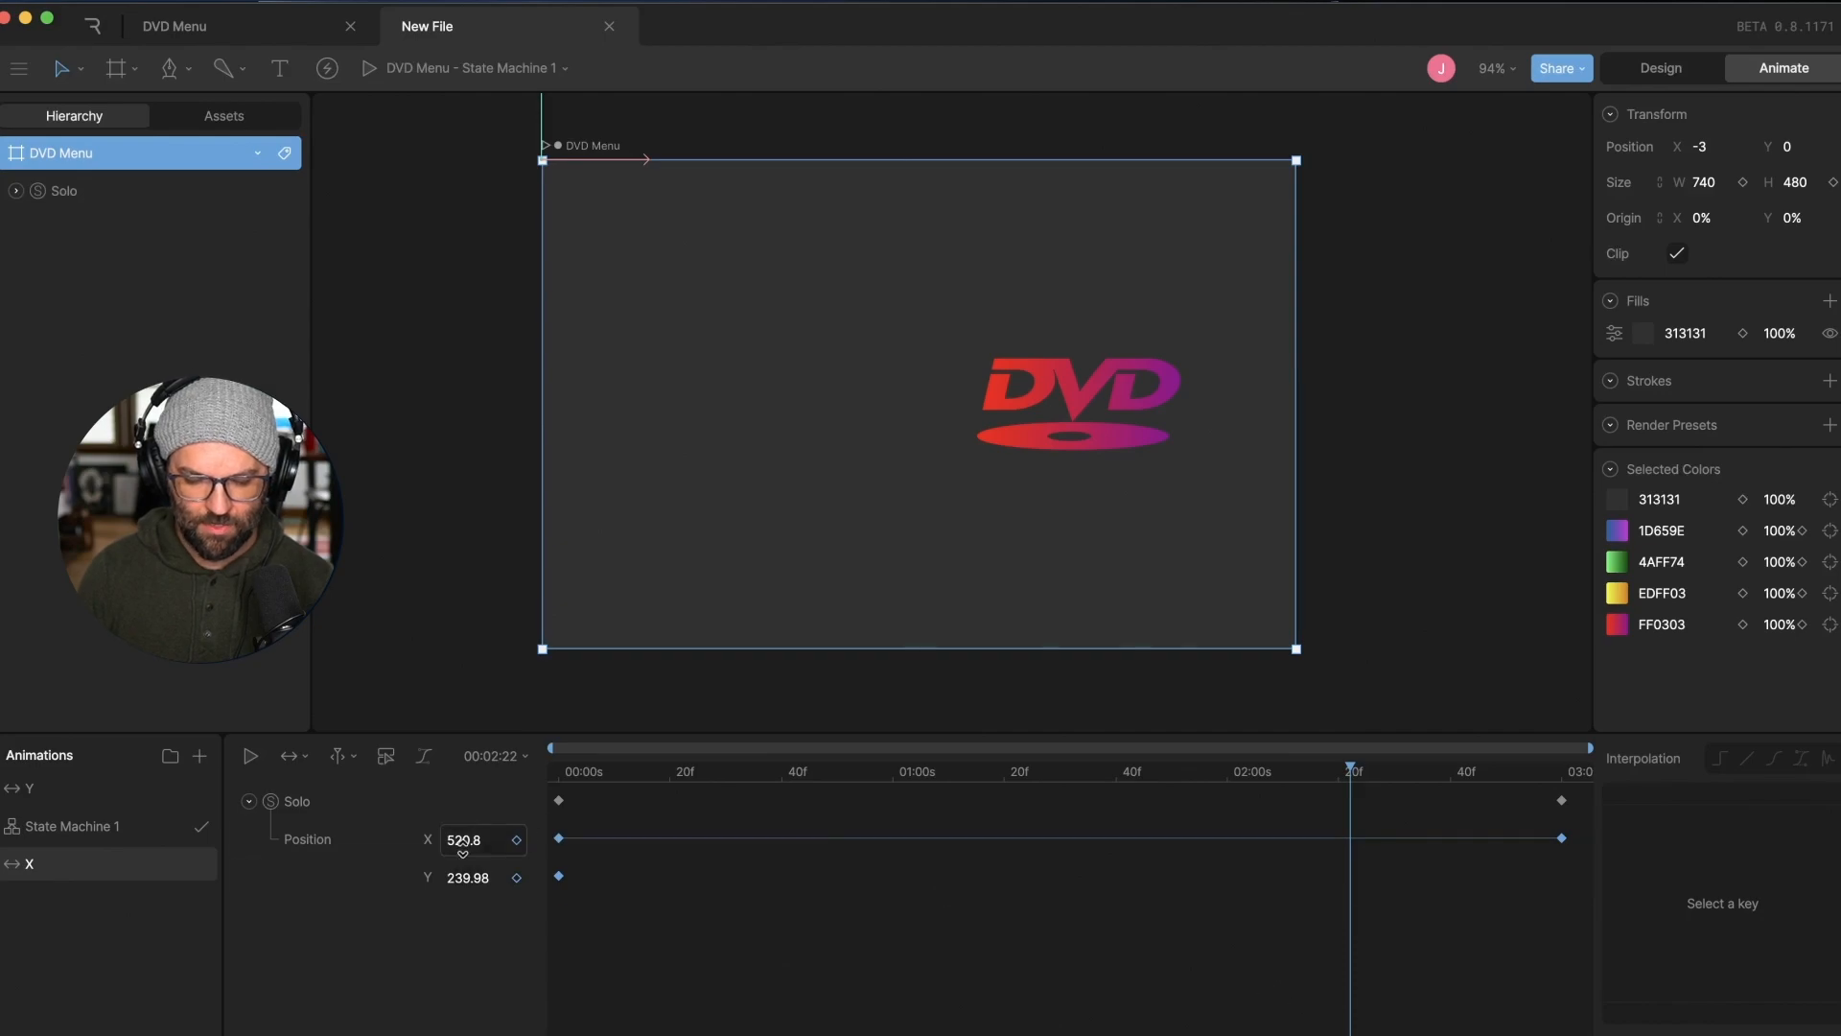
drag(650, 928, 527, 864)
key(Delete)
drag(580, 772, 363, 953)
Delete the Solo's X position key from timeline Y and preview State Machine 1
click(94, 792)
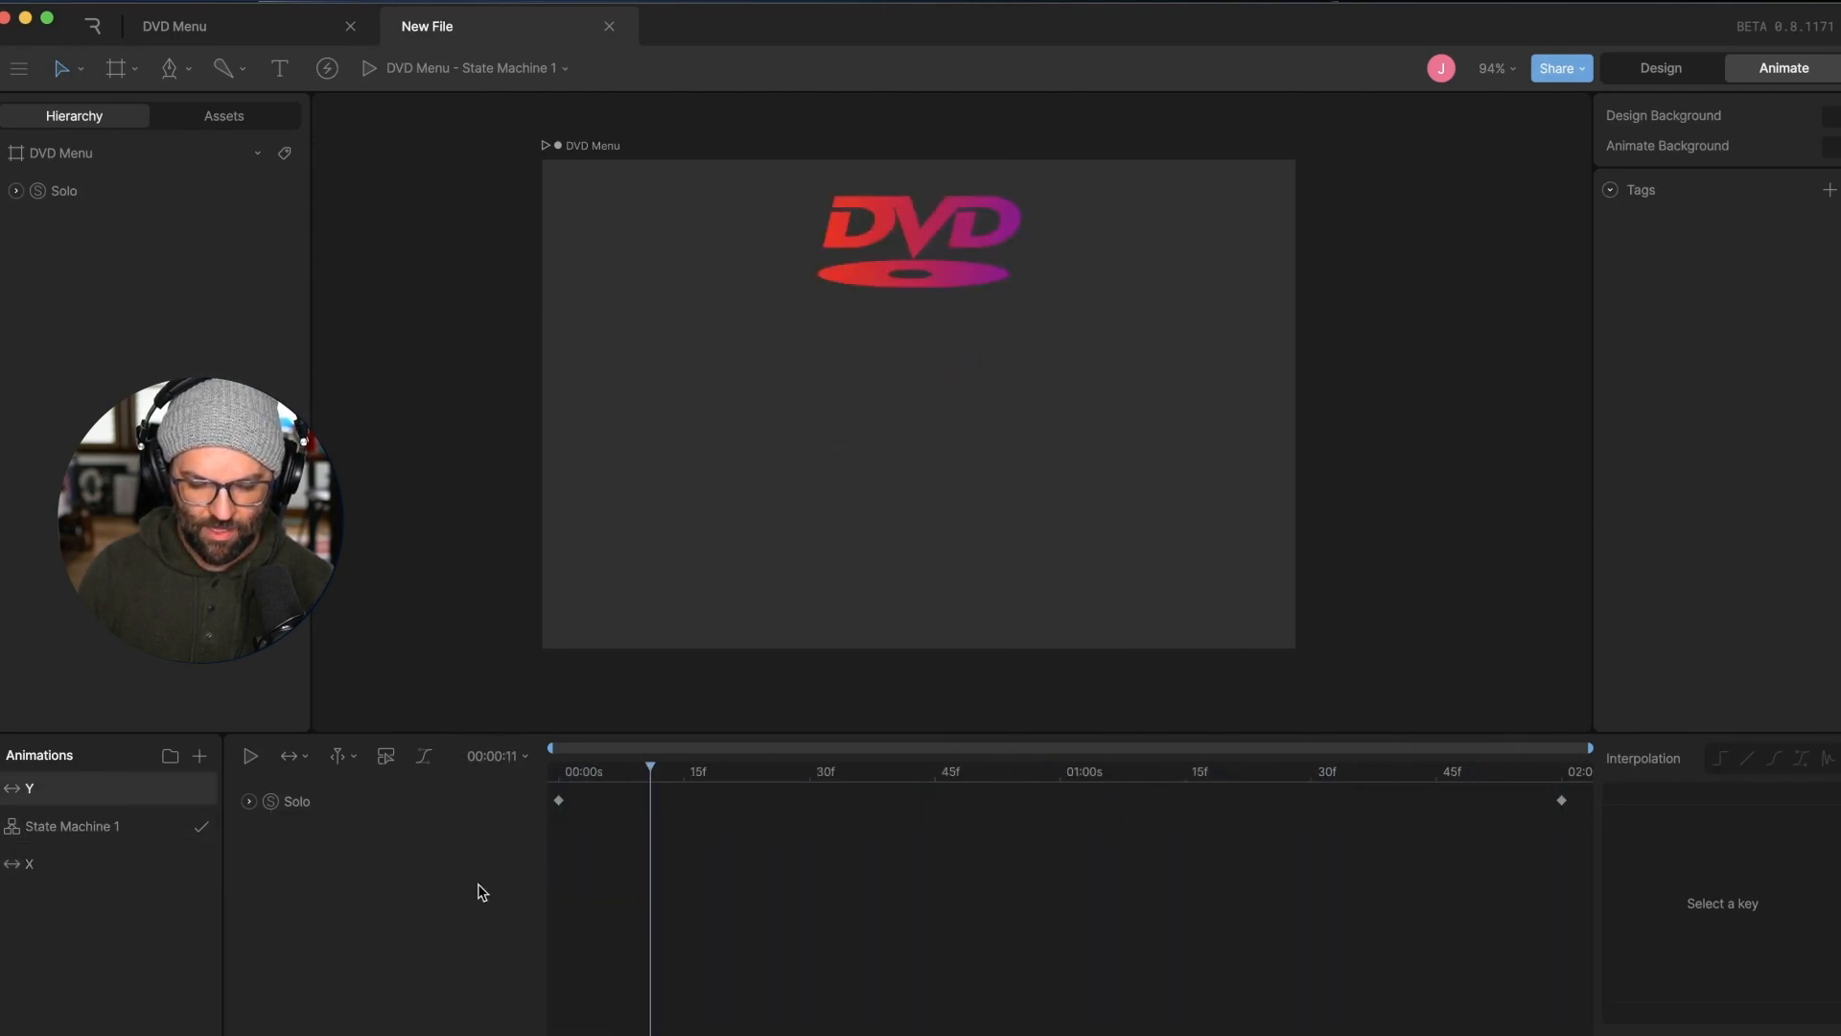
click(250, 802)
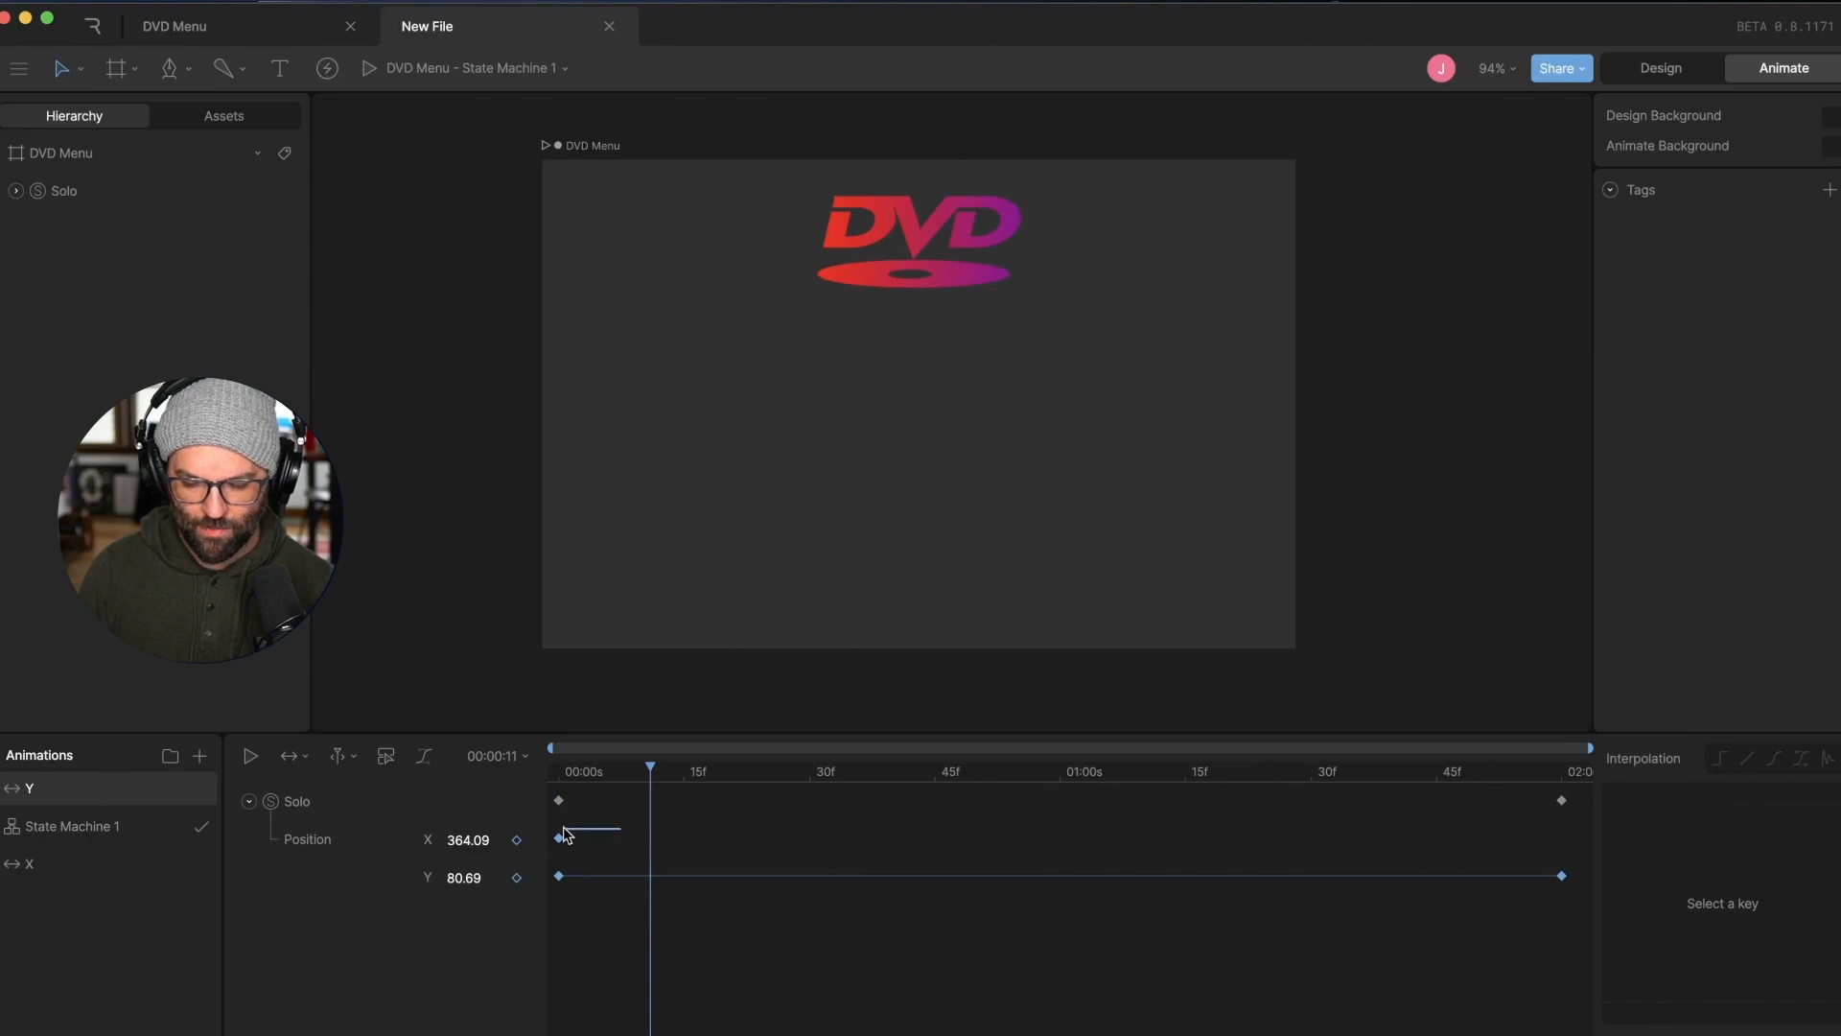
click(535, 853)
key(BackSpace)
drag(656, 770, 781, 740)
click(371, 72)
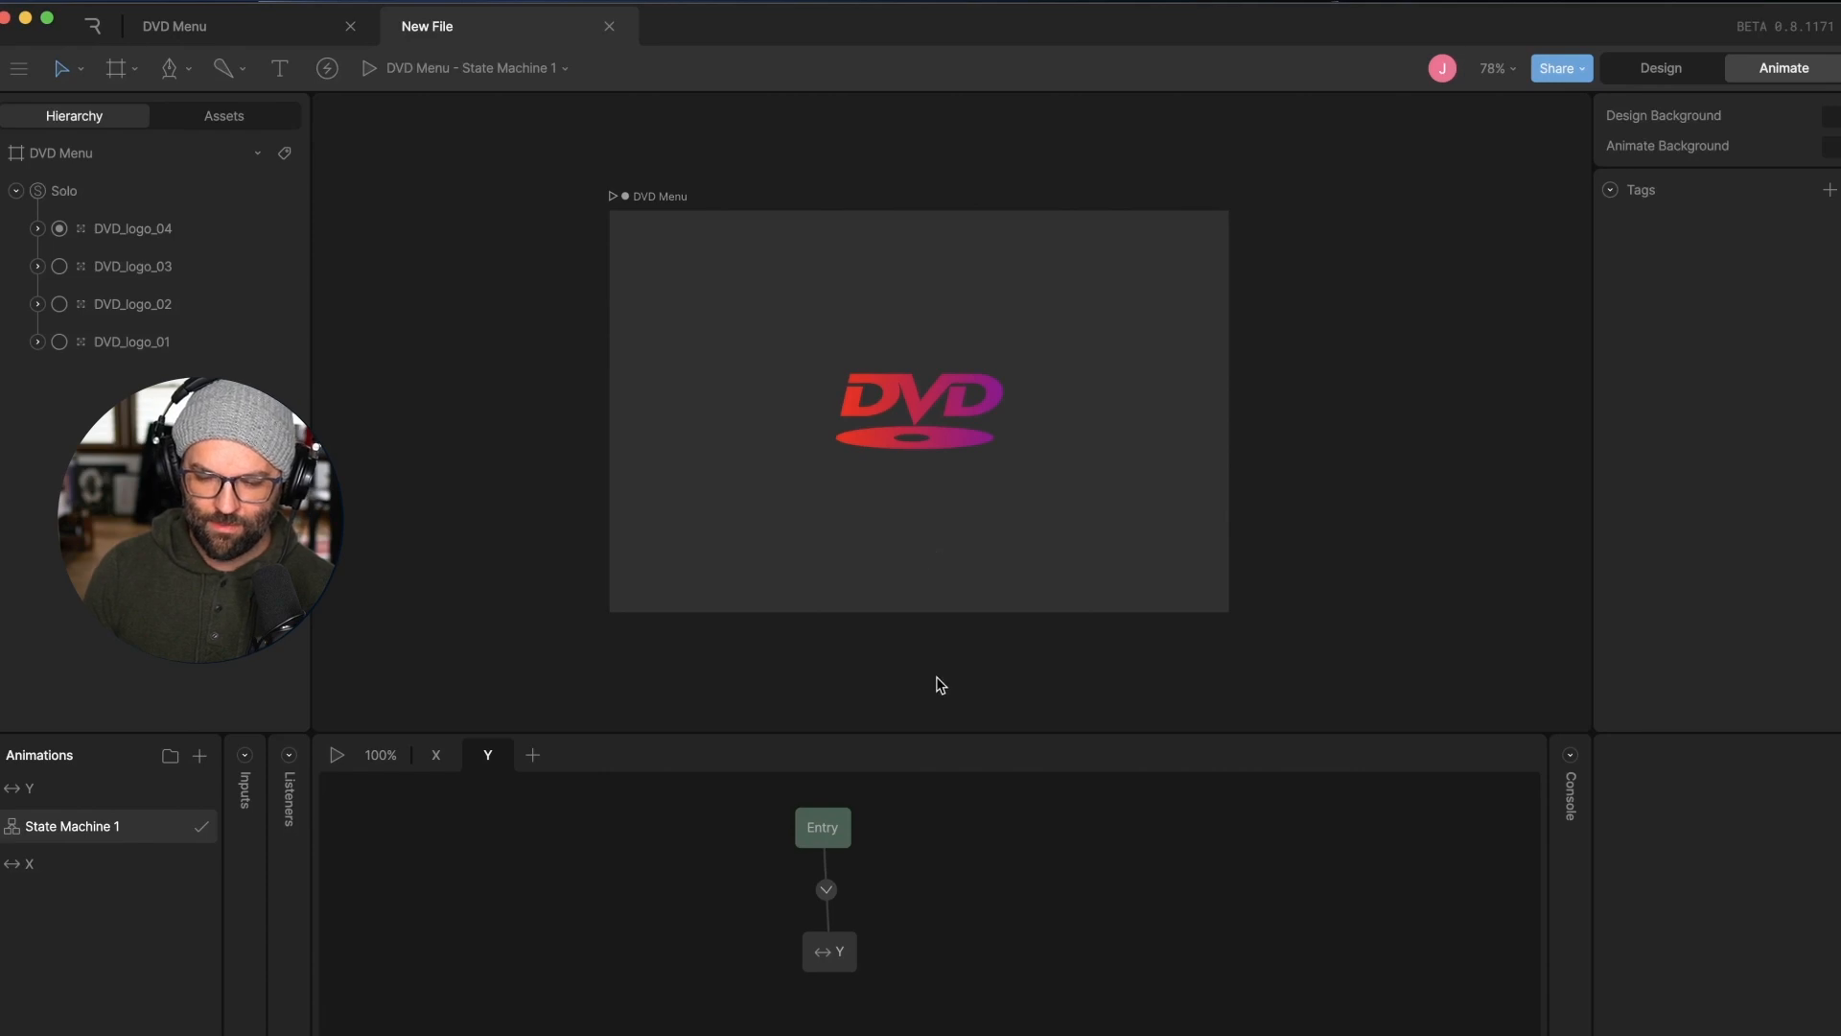
Add events named Left and Right and place them just outside the artboard's matching edges
click(656, 197)
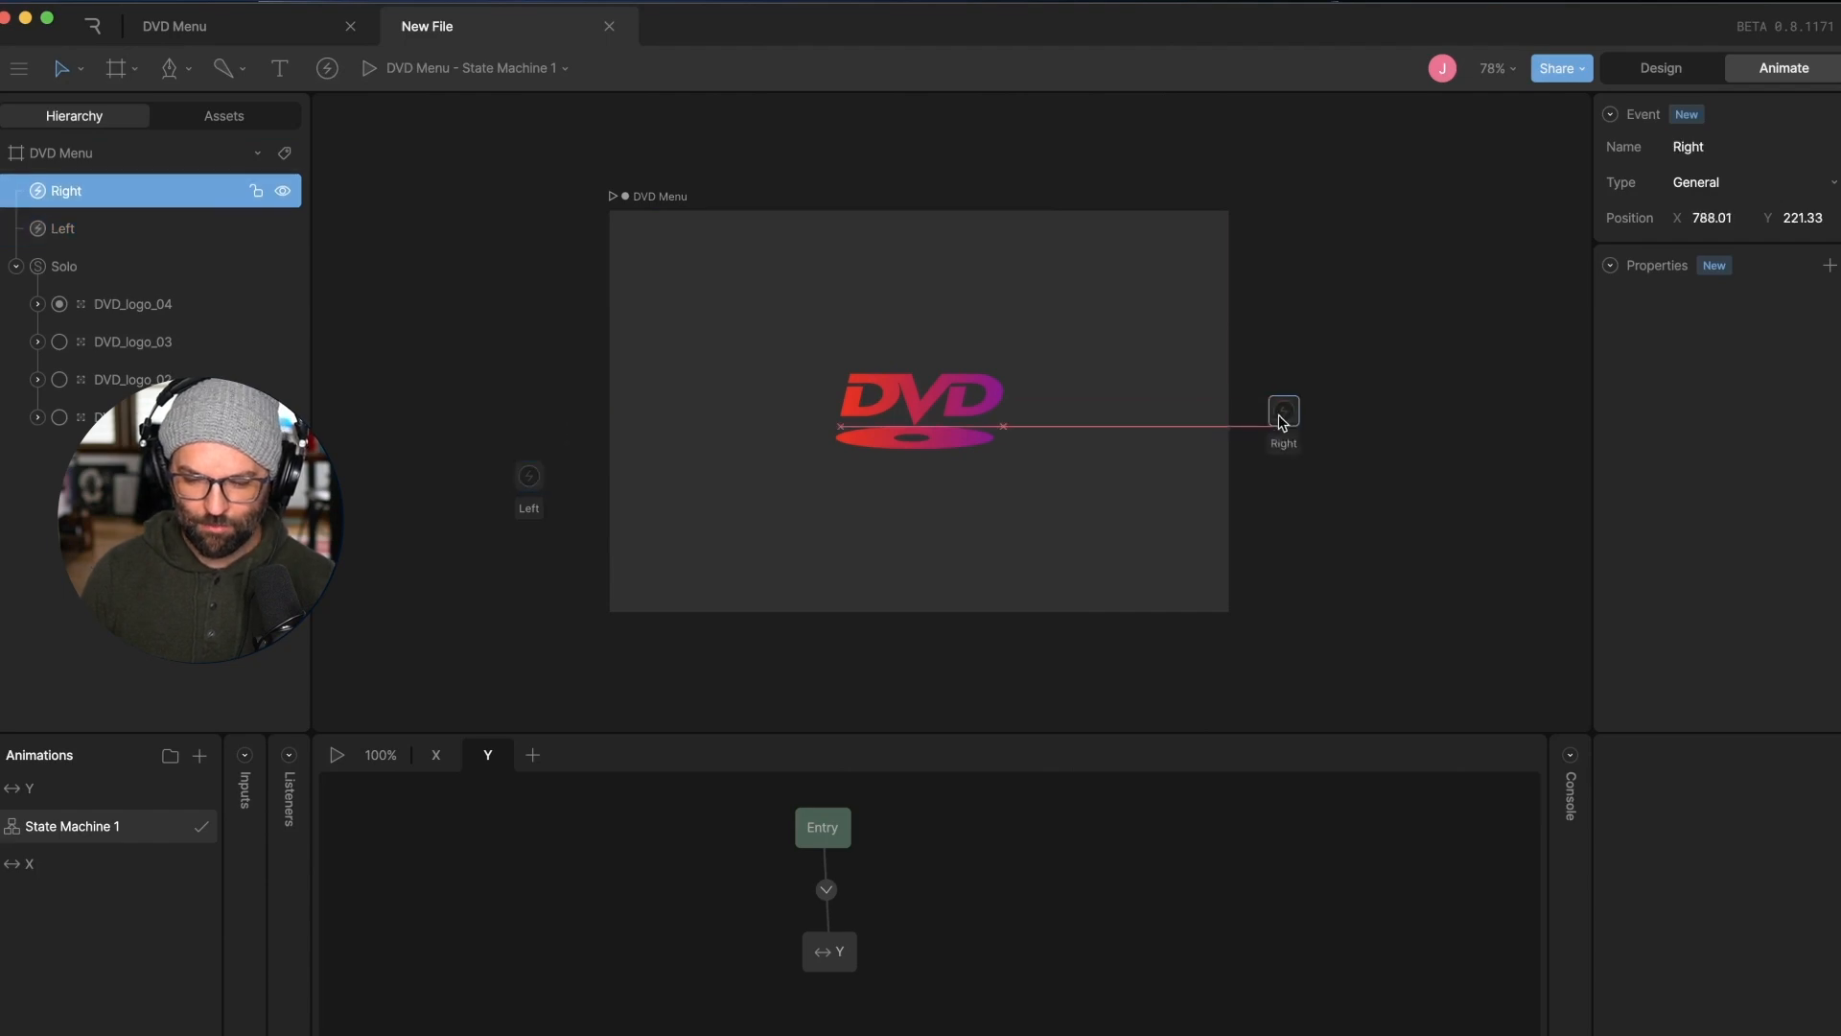
drag(527, 485, 590, 415)
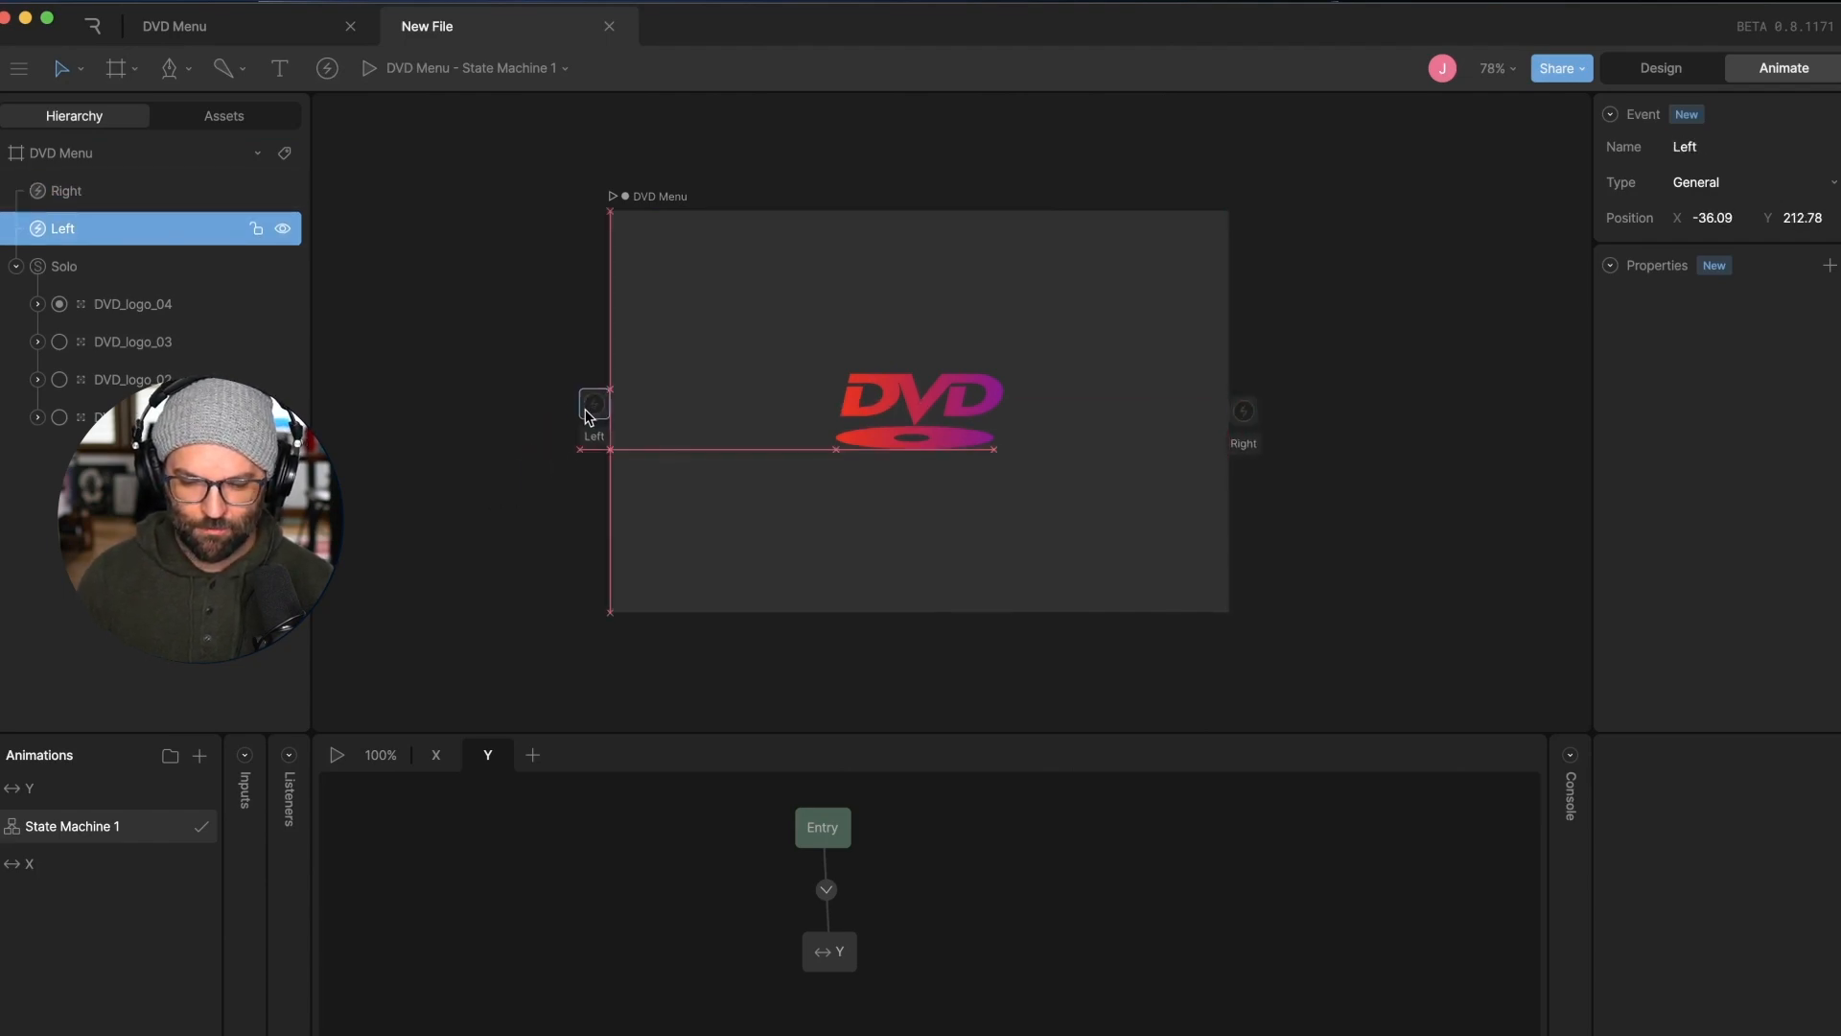
Duplicate the Right event, rename the copy Top and move it away from the original
click(1246, 415)
key(super+d)
double_click(59, 192)
text(Top)
key(Return)
drag(1247, 408, 1252, 330)
drag(1241, 408, 921, 645)
Duplicate the Top event as Bottom, and place Top and Bottom just outside the artboard's upper and lower edges
key(super+d)
double_click(69, 230)
text(Bottom)
key(Return)
drag(918, 190, 921, 195)
drag(1251, 334, 1244, 423)
click(62, 190)
shift+click(63, 304)
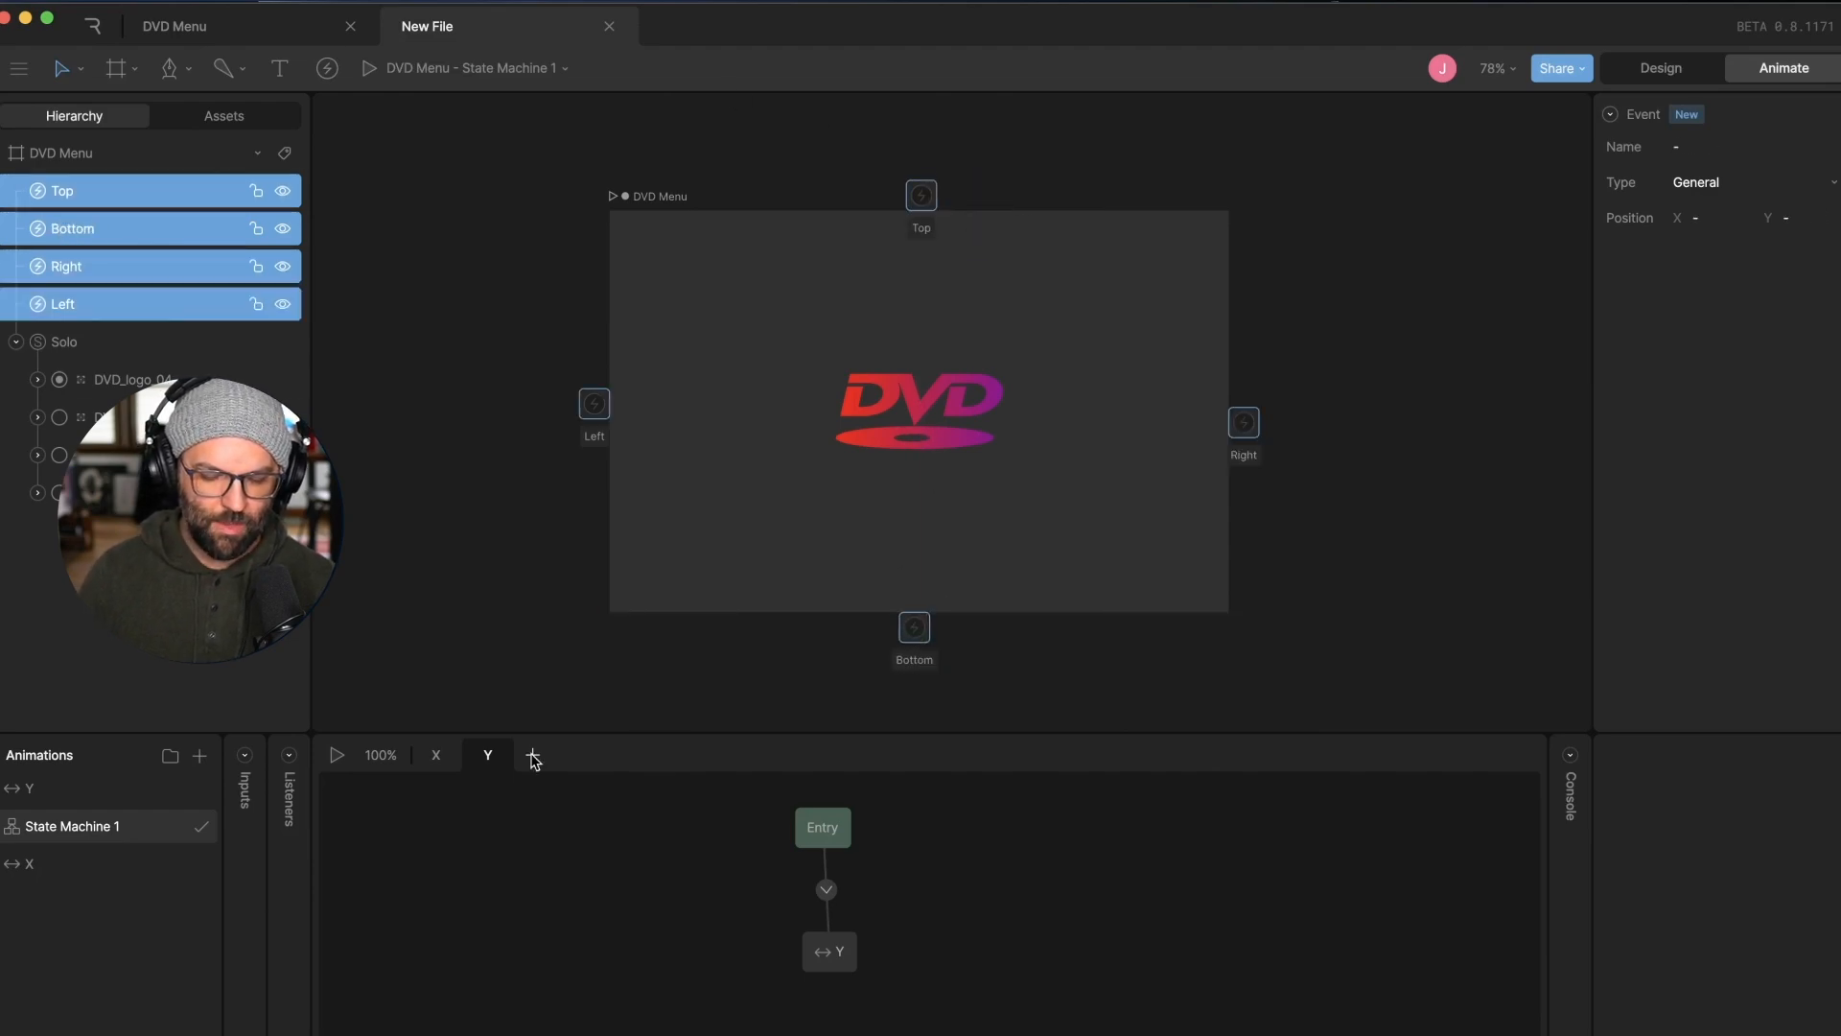
Add a new layer named Color to State Machine 1
click(534, 757)
double_click(542, 755)
text(Color)
click(119, 862)
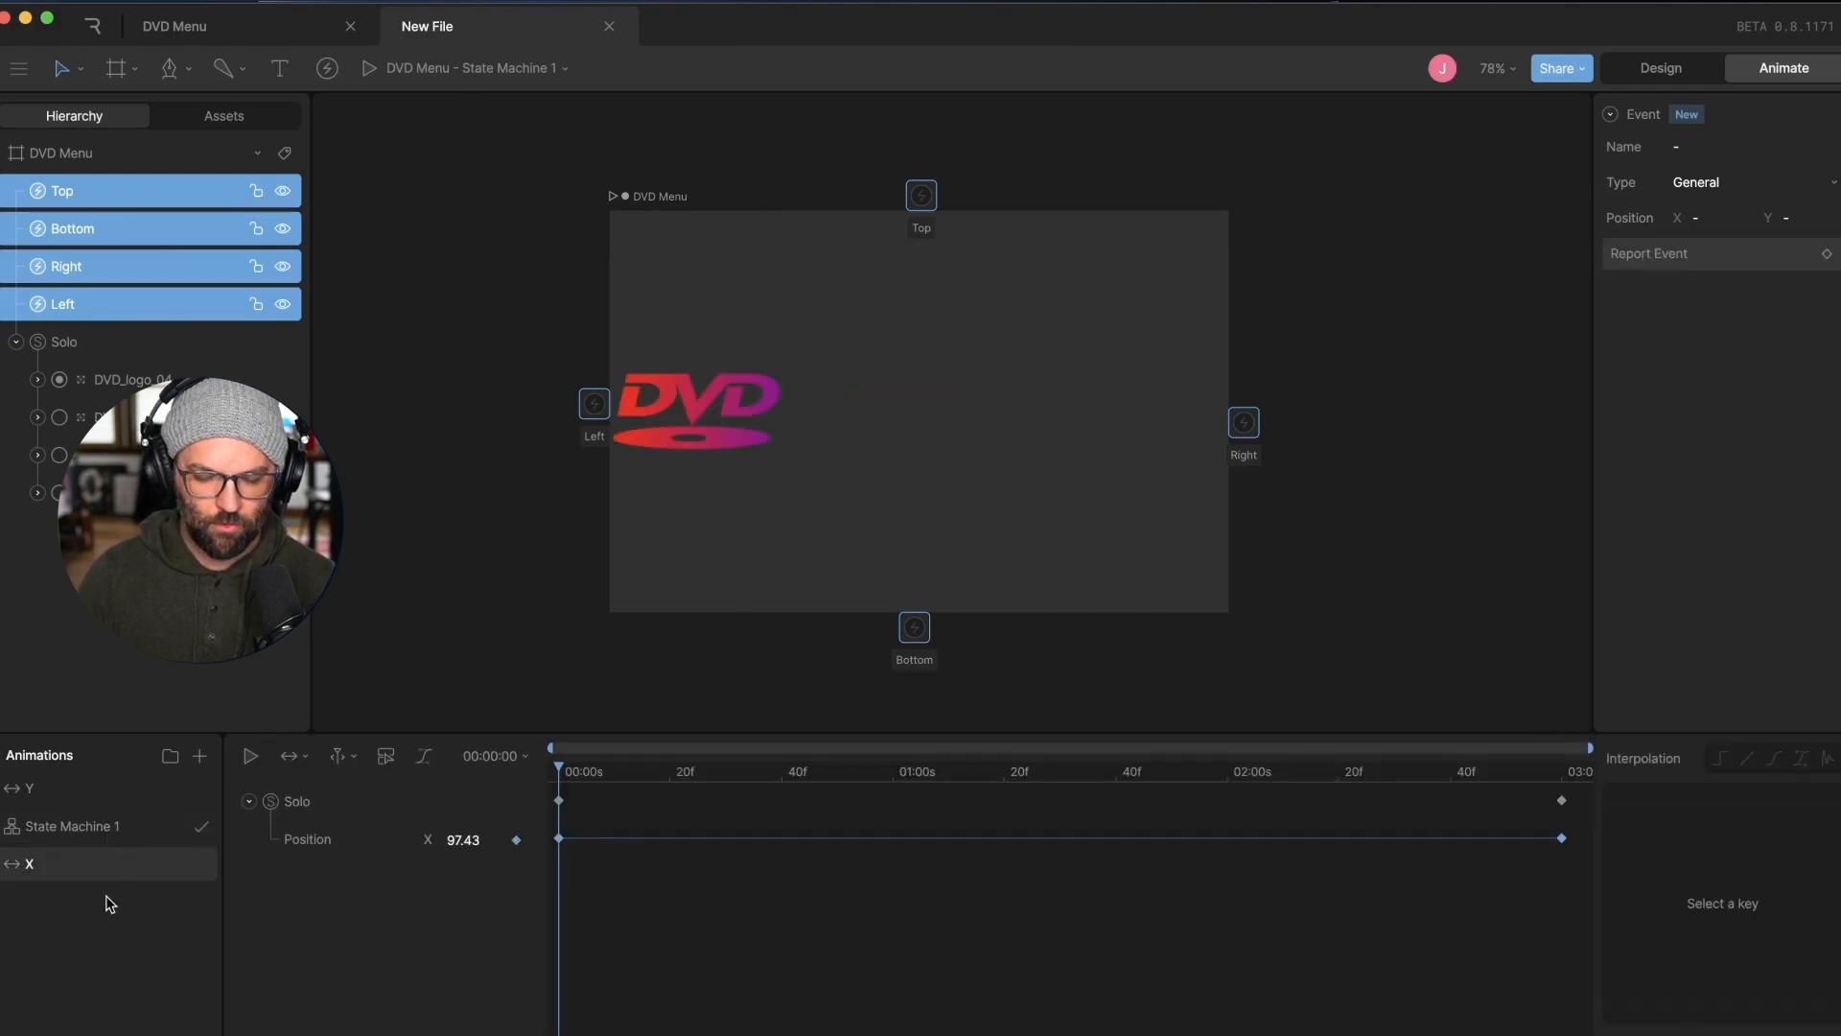
Create a timeline named Color 01 and key the Solo's active item to DVD_logo_01
click(199, 756)
click(230, 820)
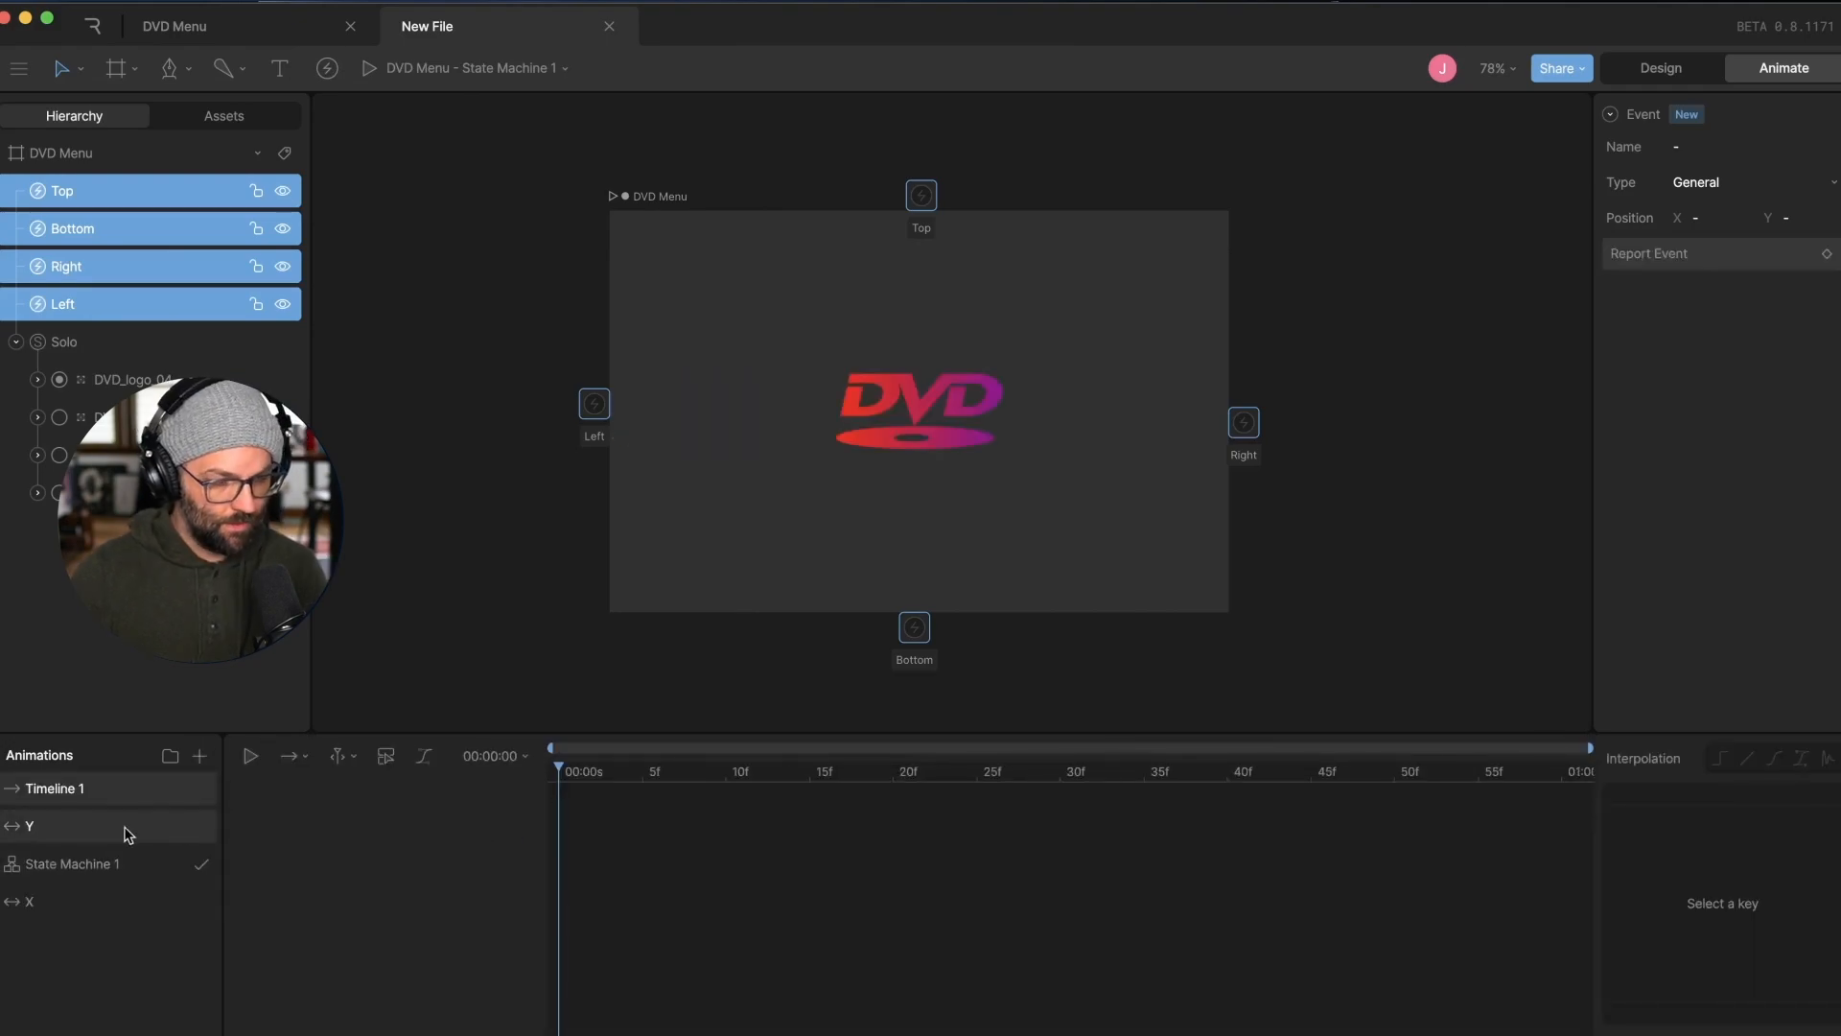
double_click(83, 792)
text(Color)
key(Return)
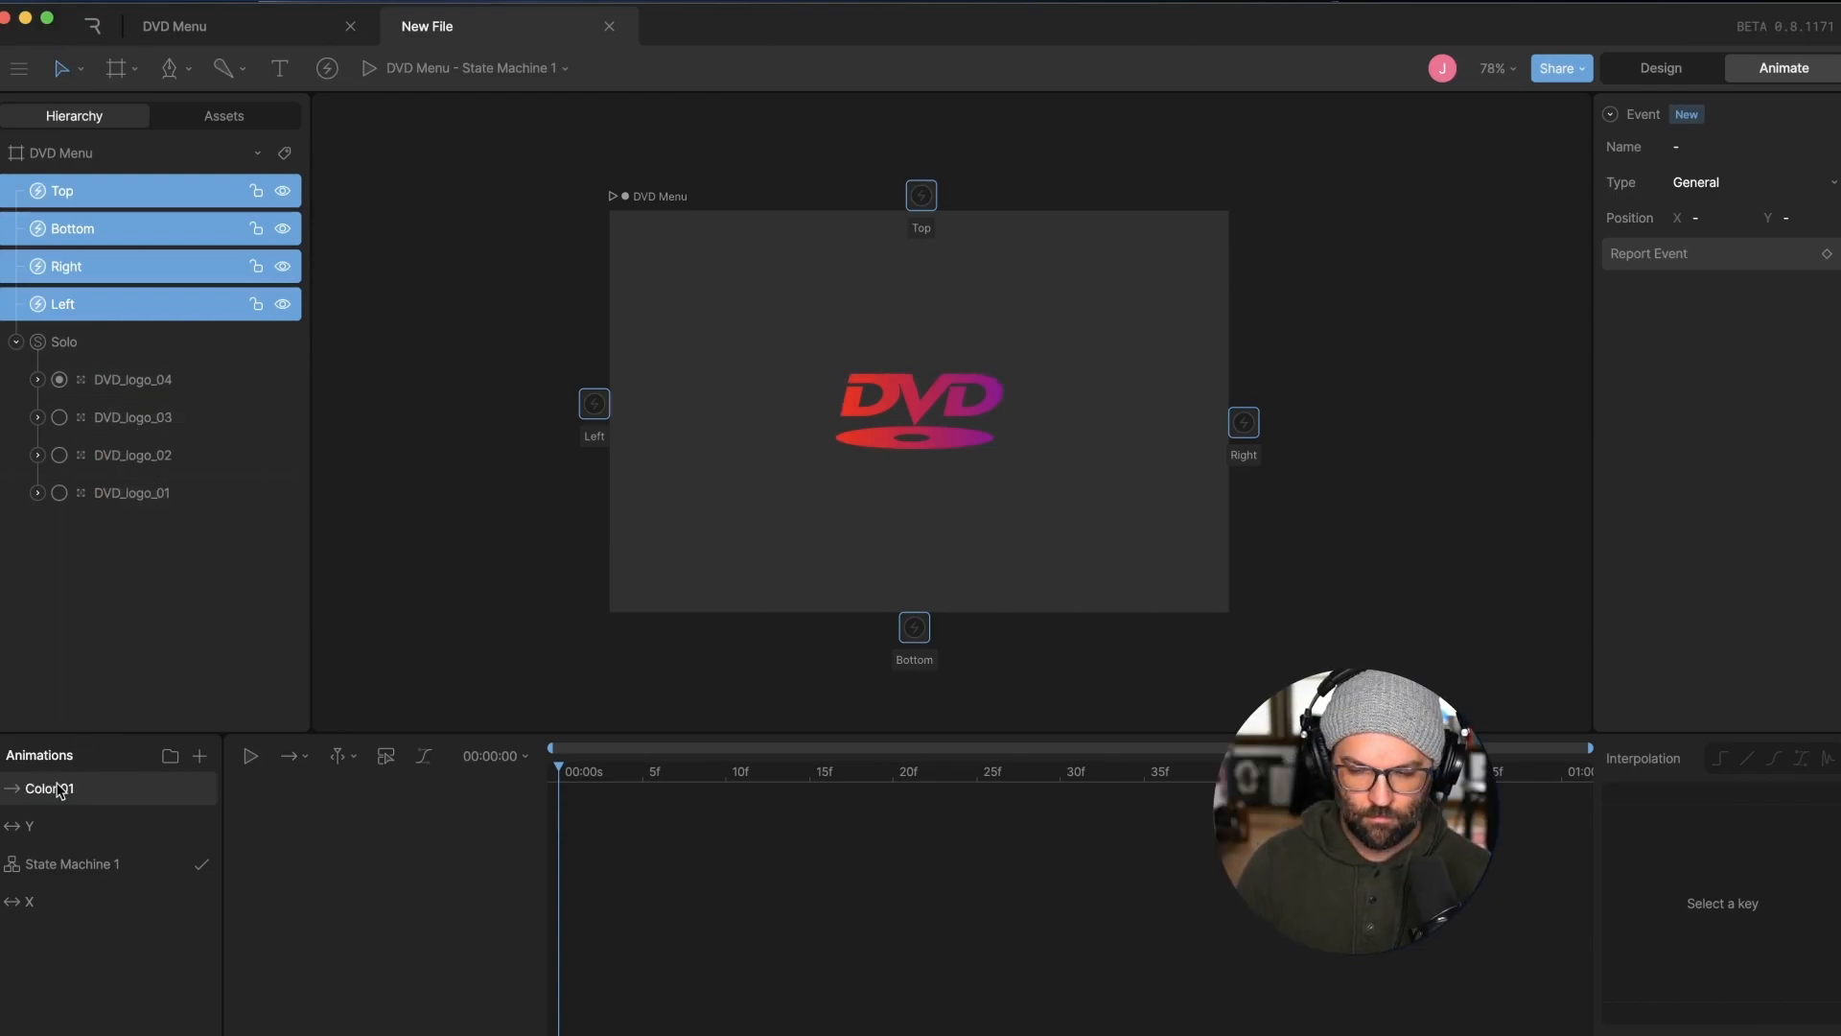
click(67, 337)
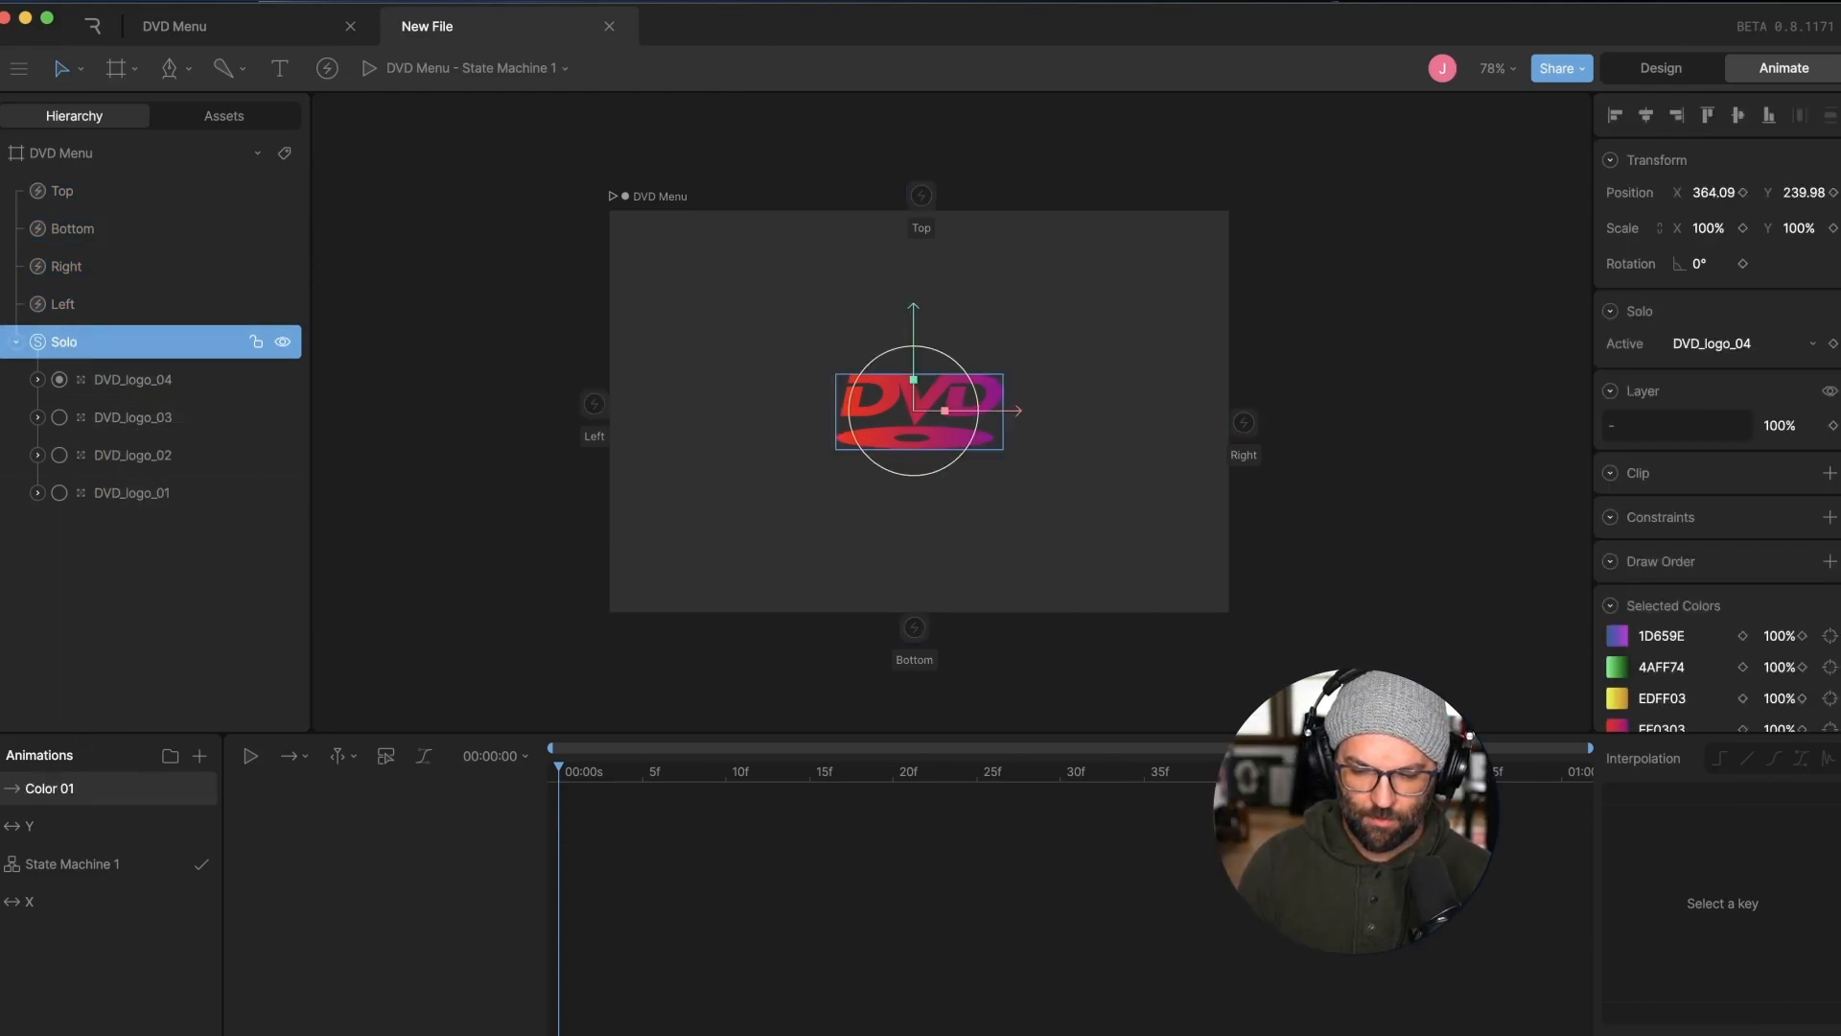
click(1808, 346)
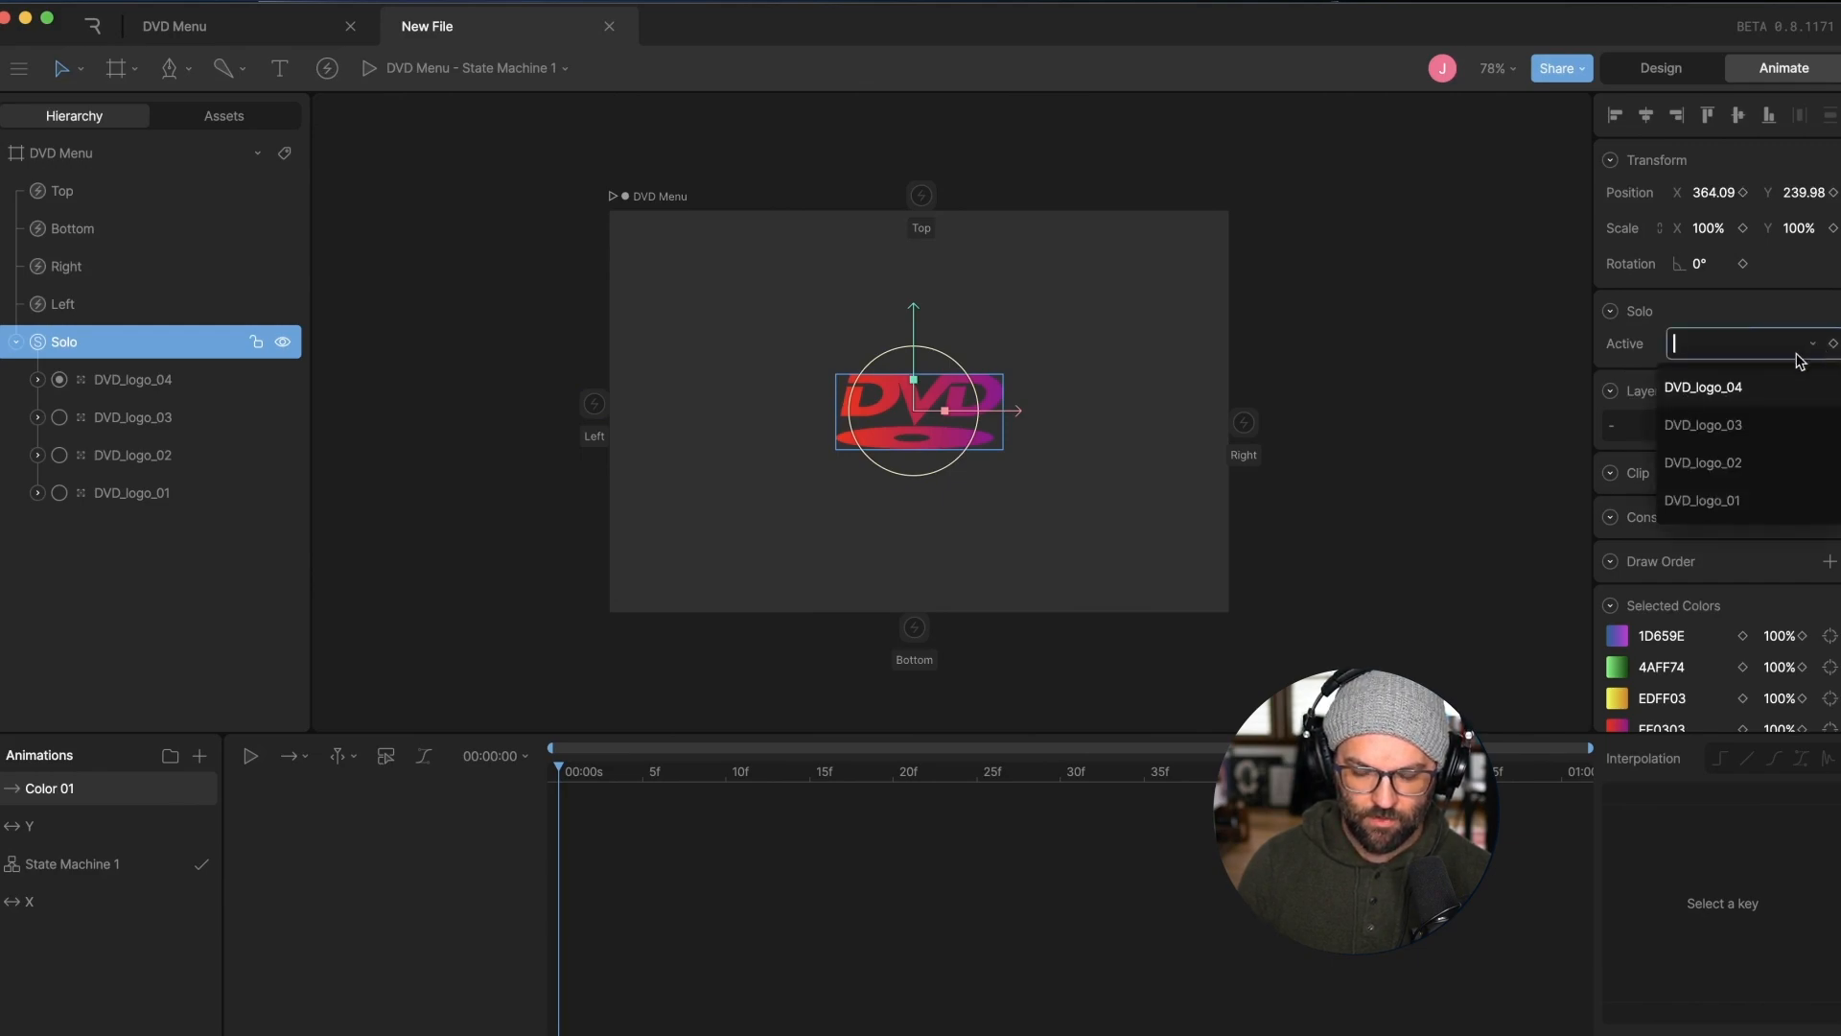
click(1707, 510)
Create timeline Color 02 with the Solo's active item keyed to DVD_logo_02, and add timelines Color 03 and Color 04
click(200, 756)
click(231, 800)
double_click(79, 790)
text(Color 02)
key(Return)
click(1741, 343)
click(1712, 467)
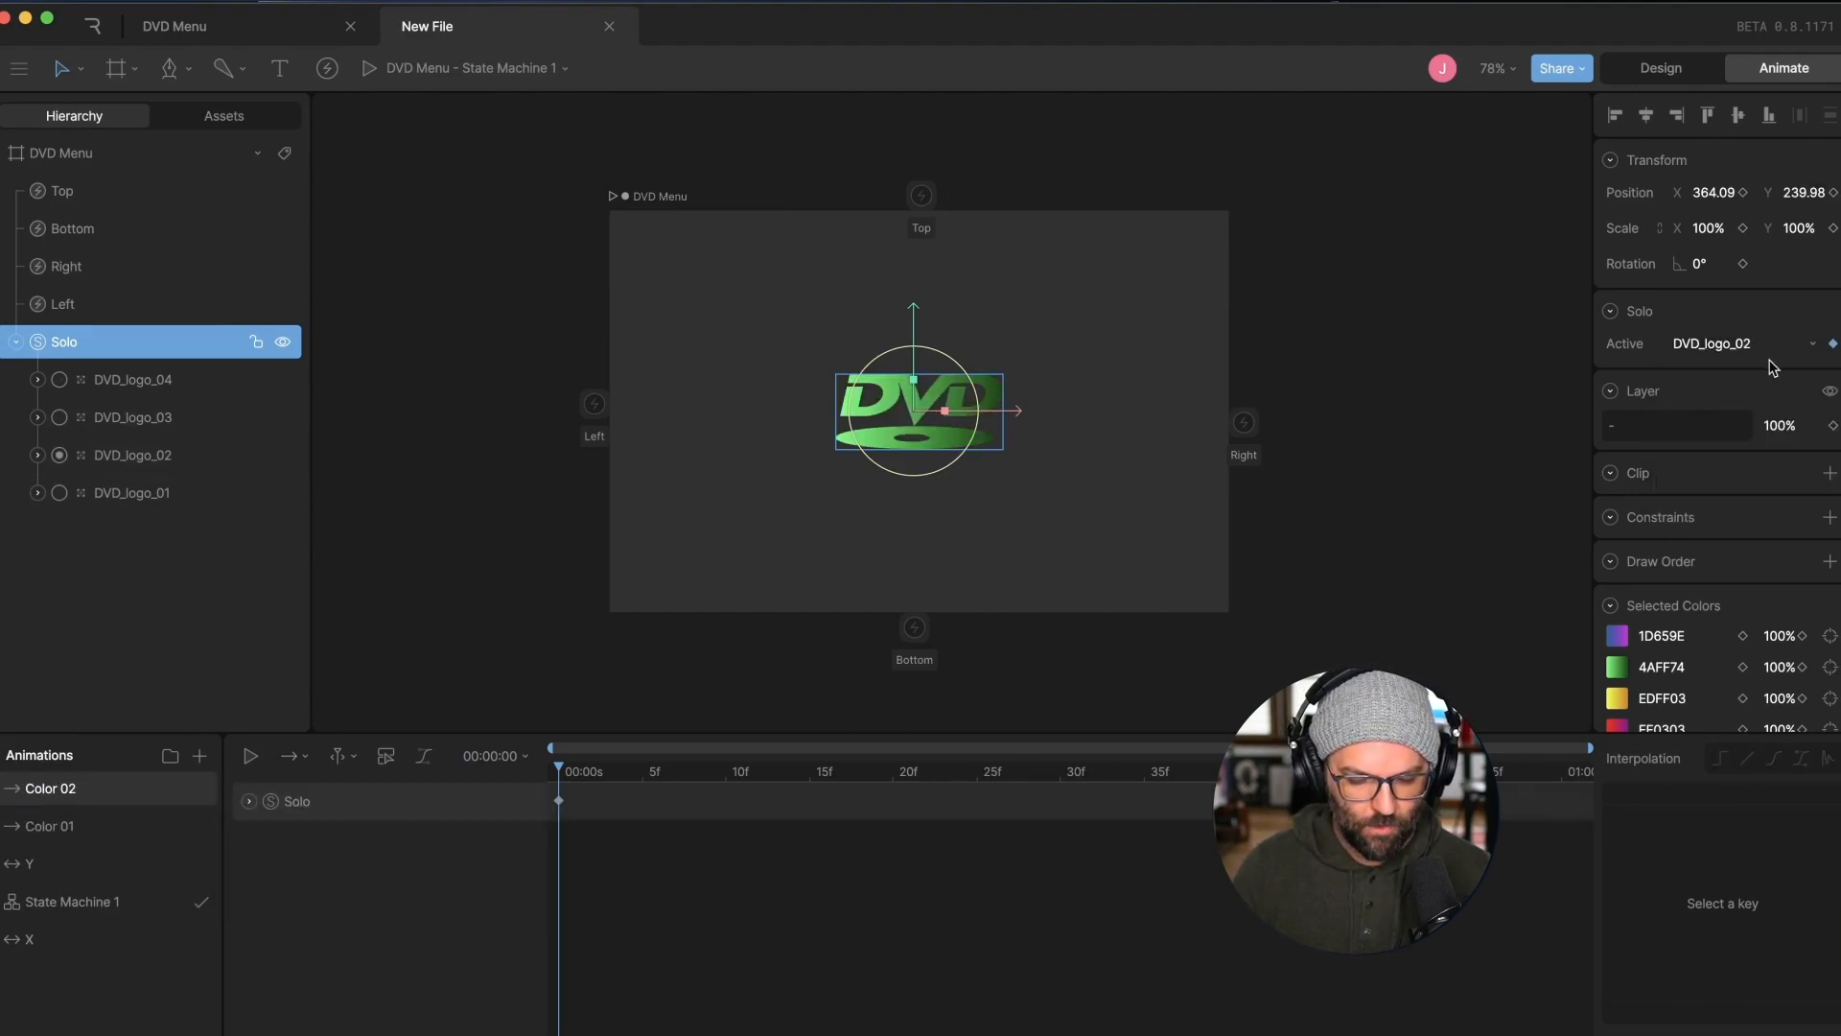
click(200, 756)
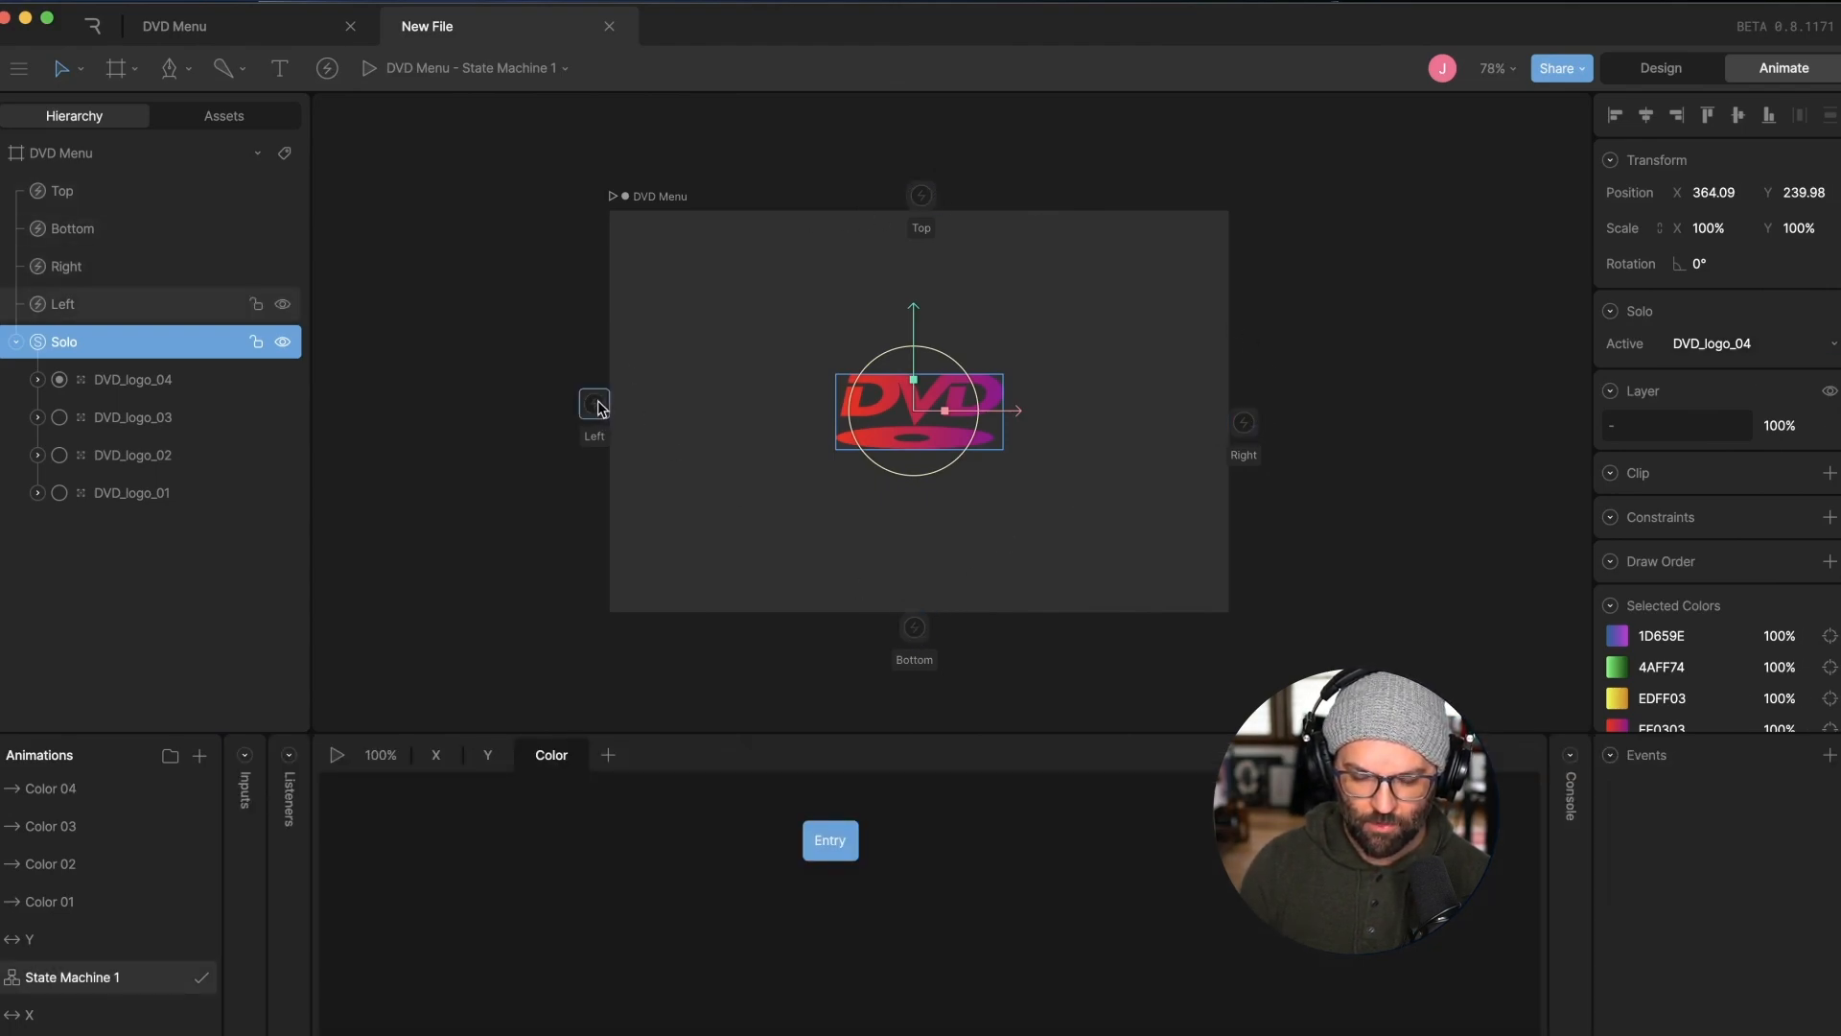
In timeline X, key Report Event for the Left event at 0 seconds
click(435, 756)
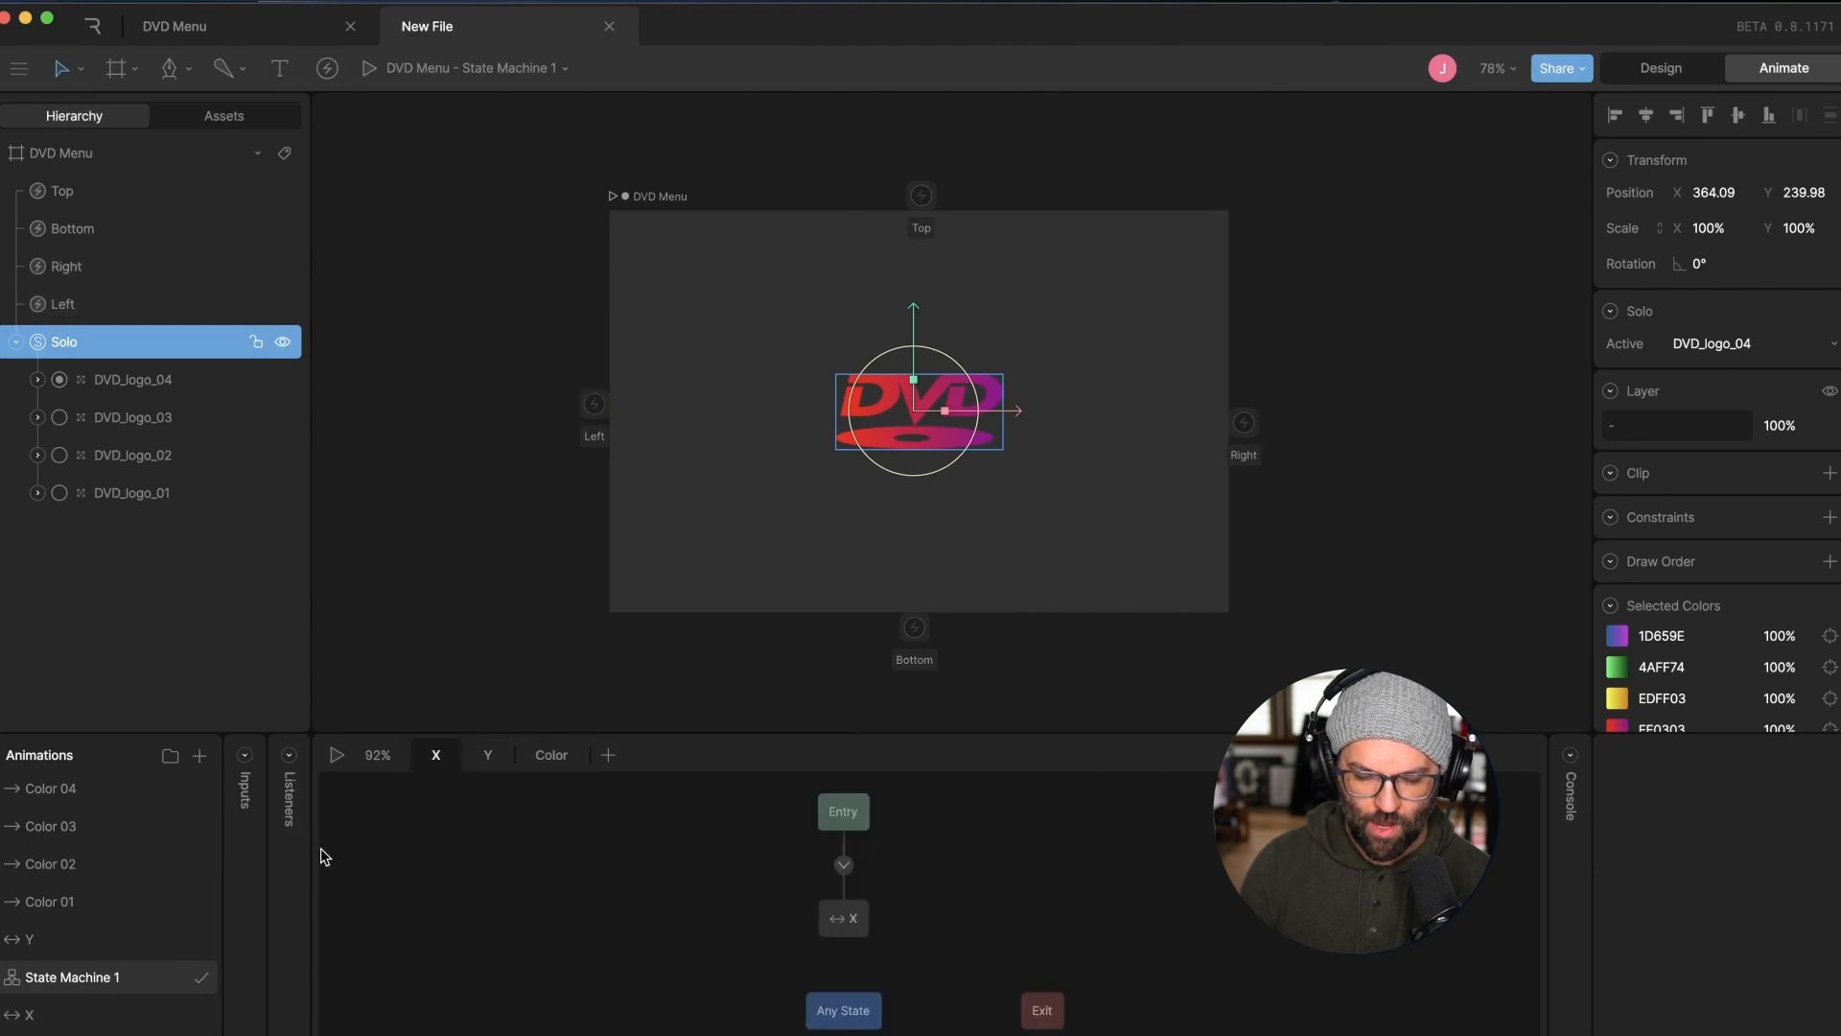
click(46, 1015)
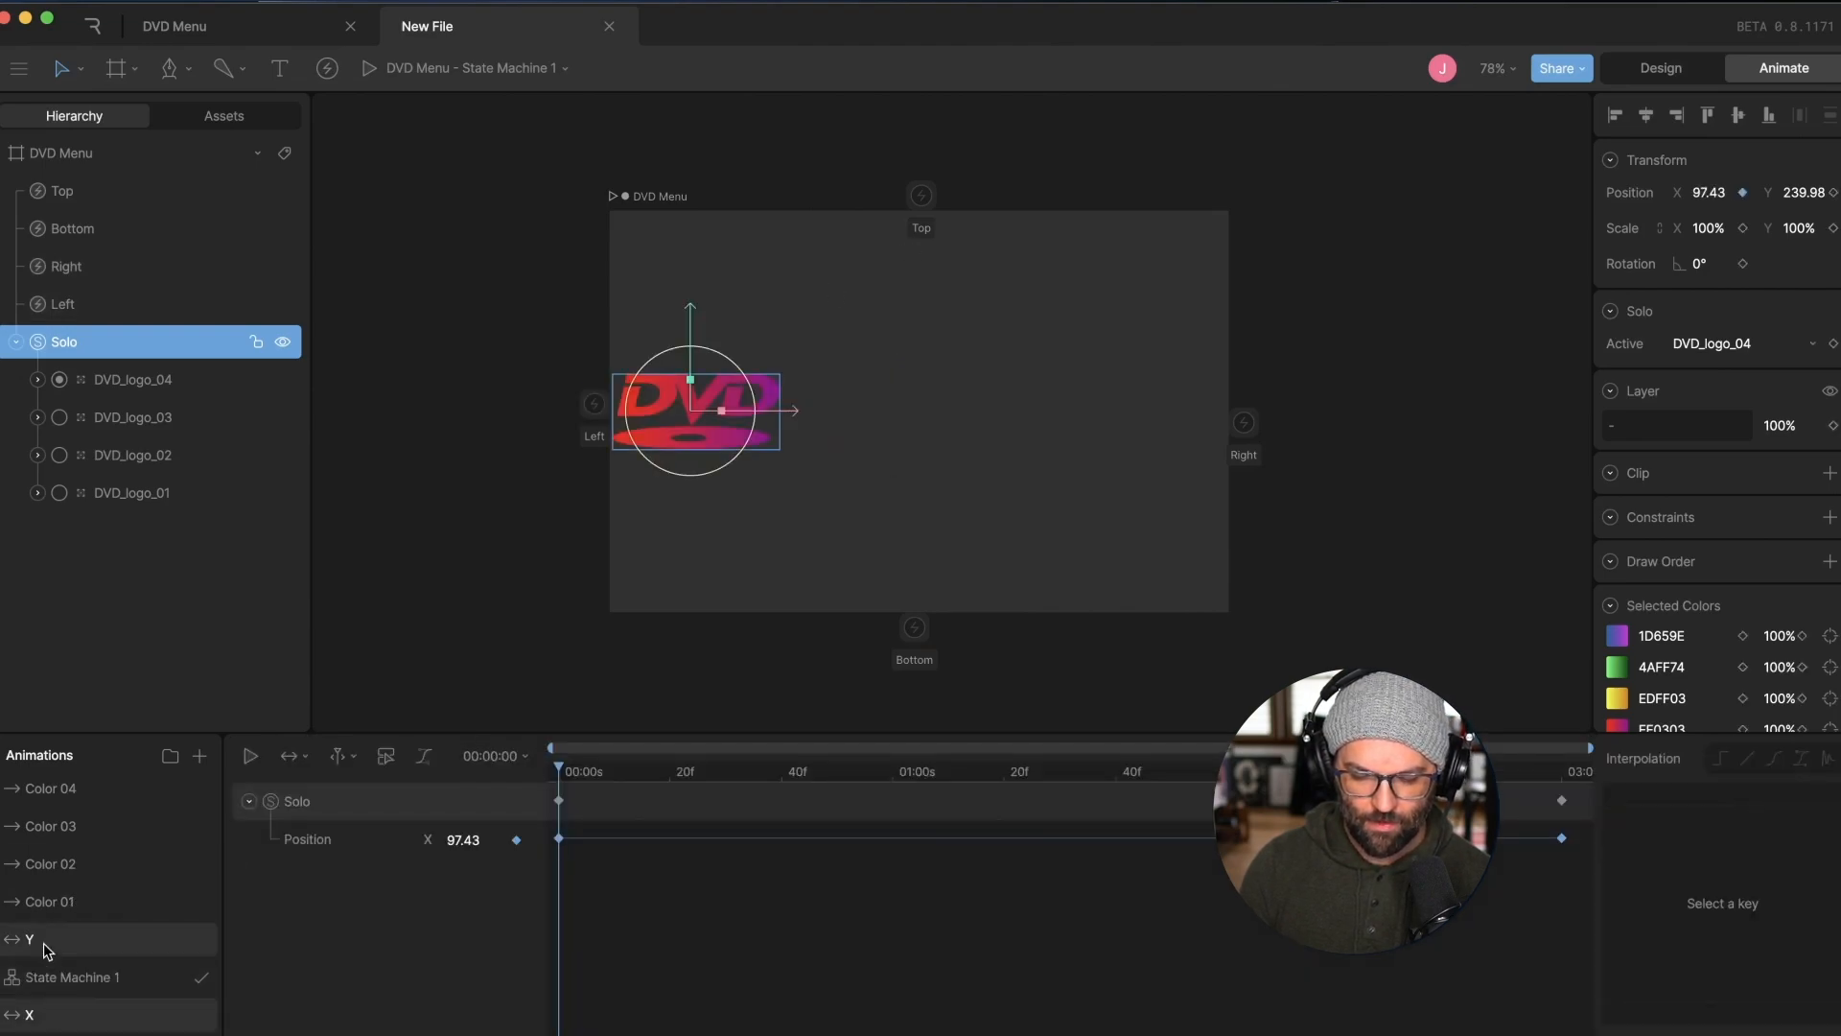
click(46, 1015)
drag(674, 770, 451, 782)
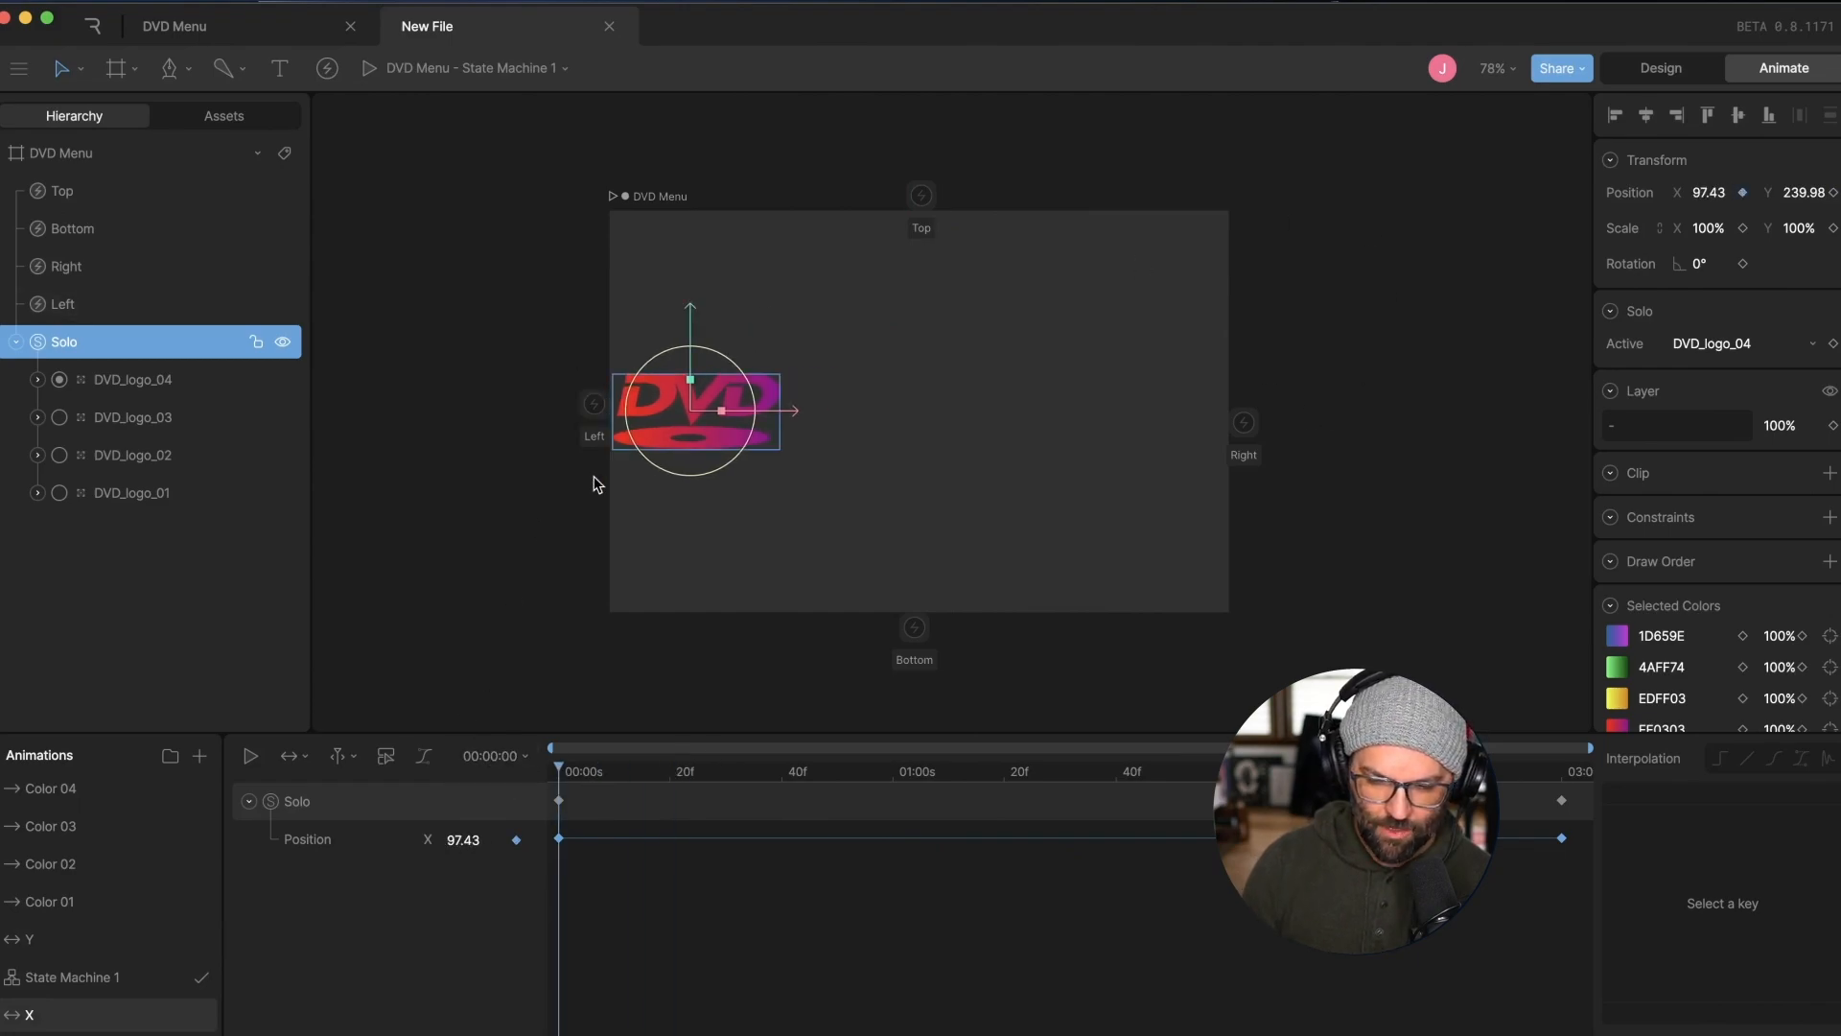
click(595, 405)
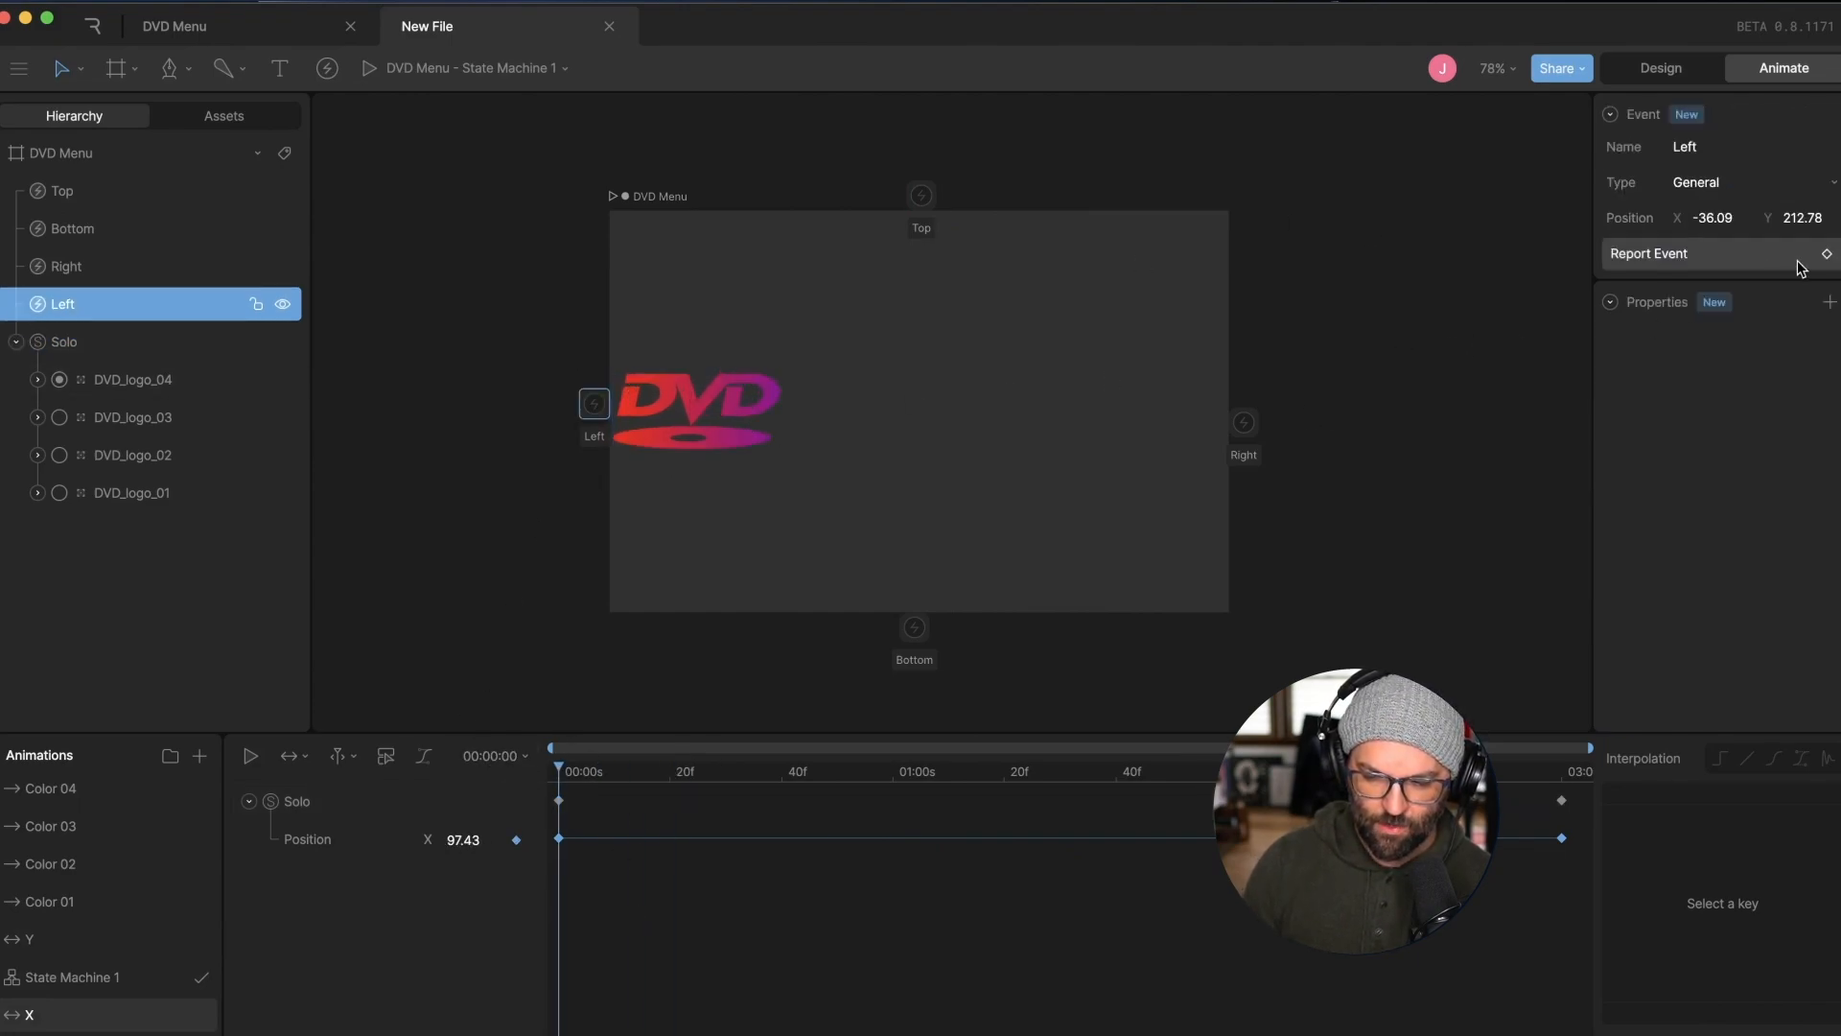
click(1828, 256)
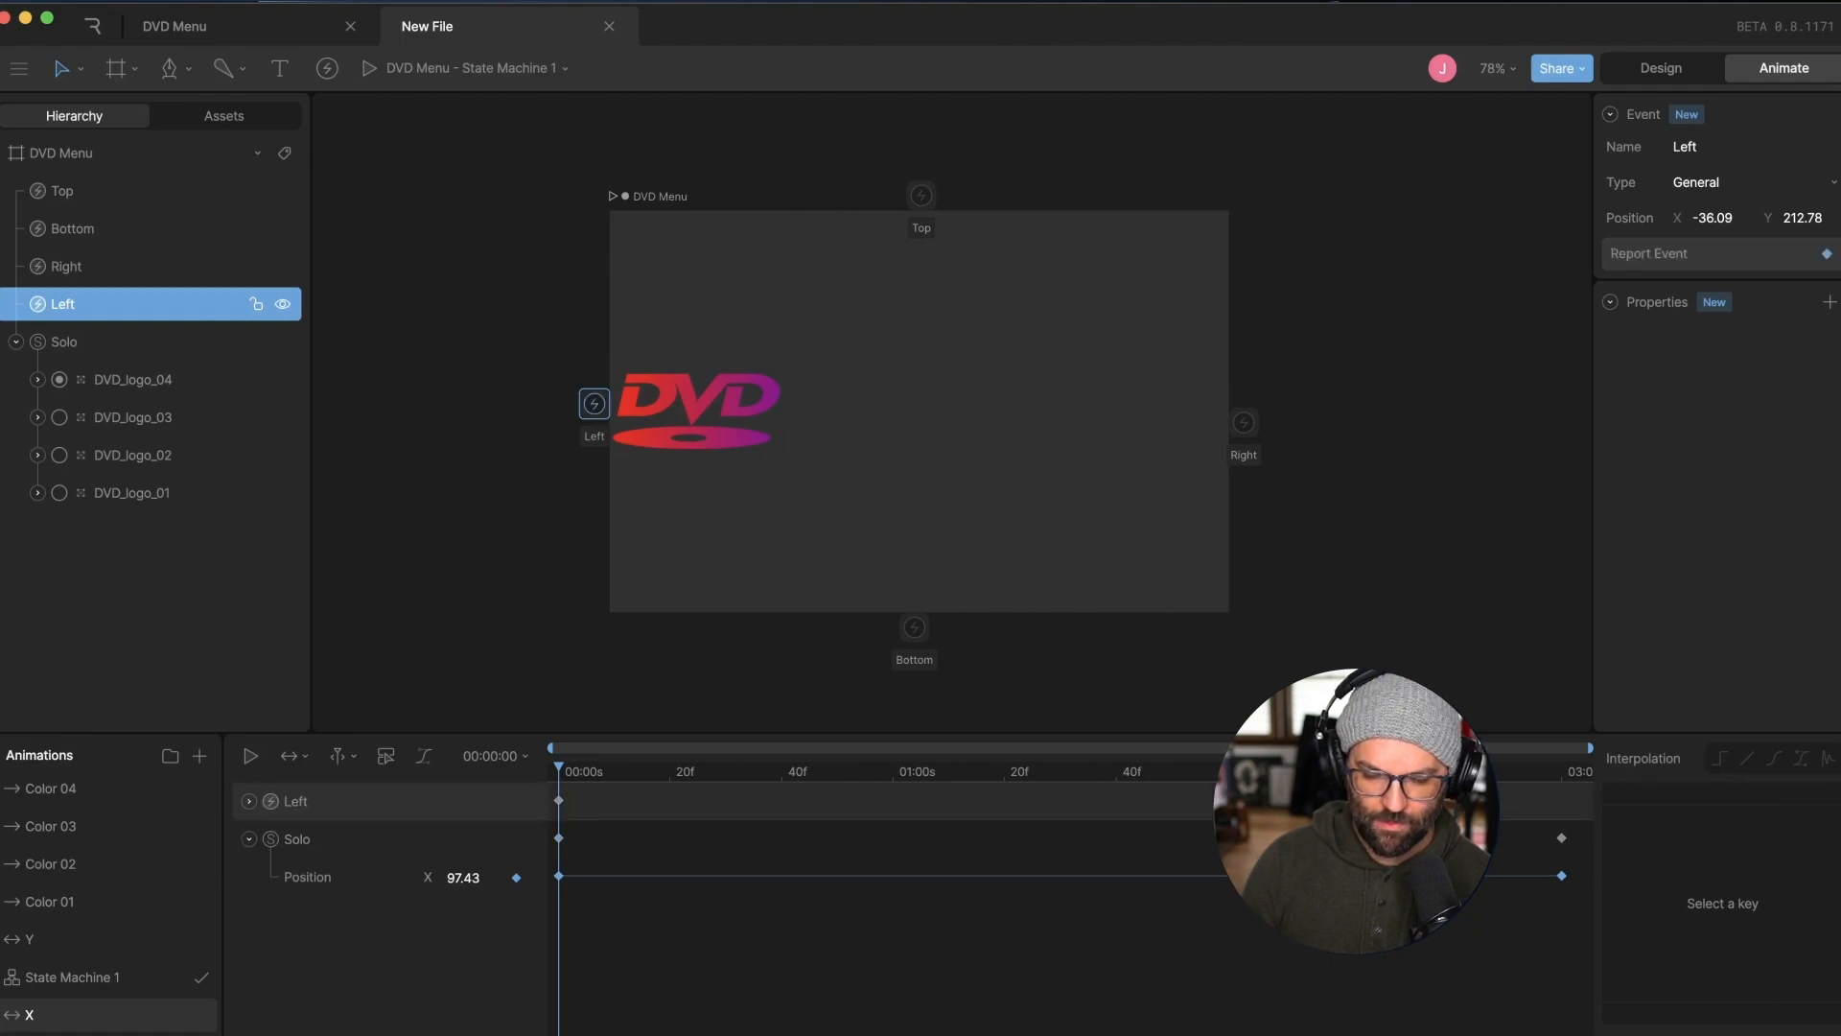
Key Report Event for the Right event at the 3-second end of timeline X and preview the timeline
drag(1482, 769, 1619, 747)
click(1244, 423)
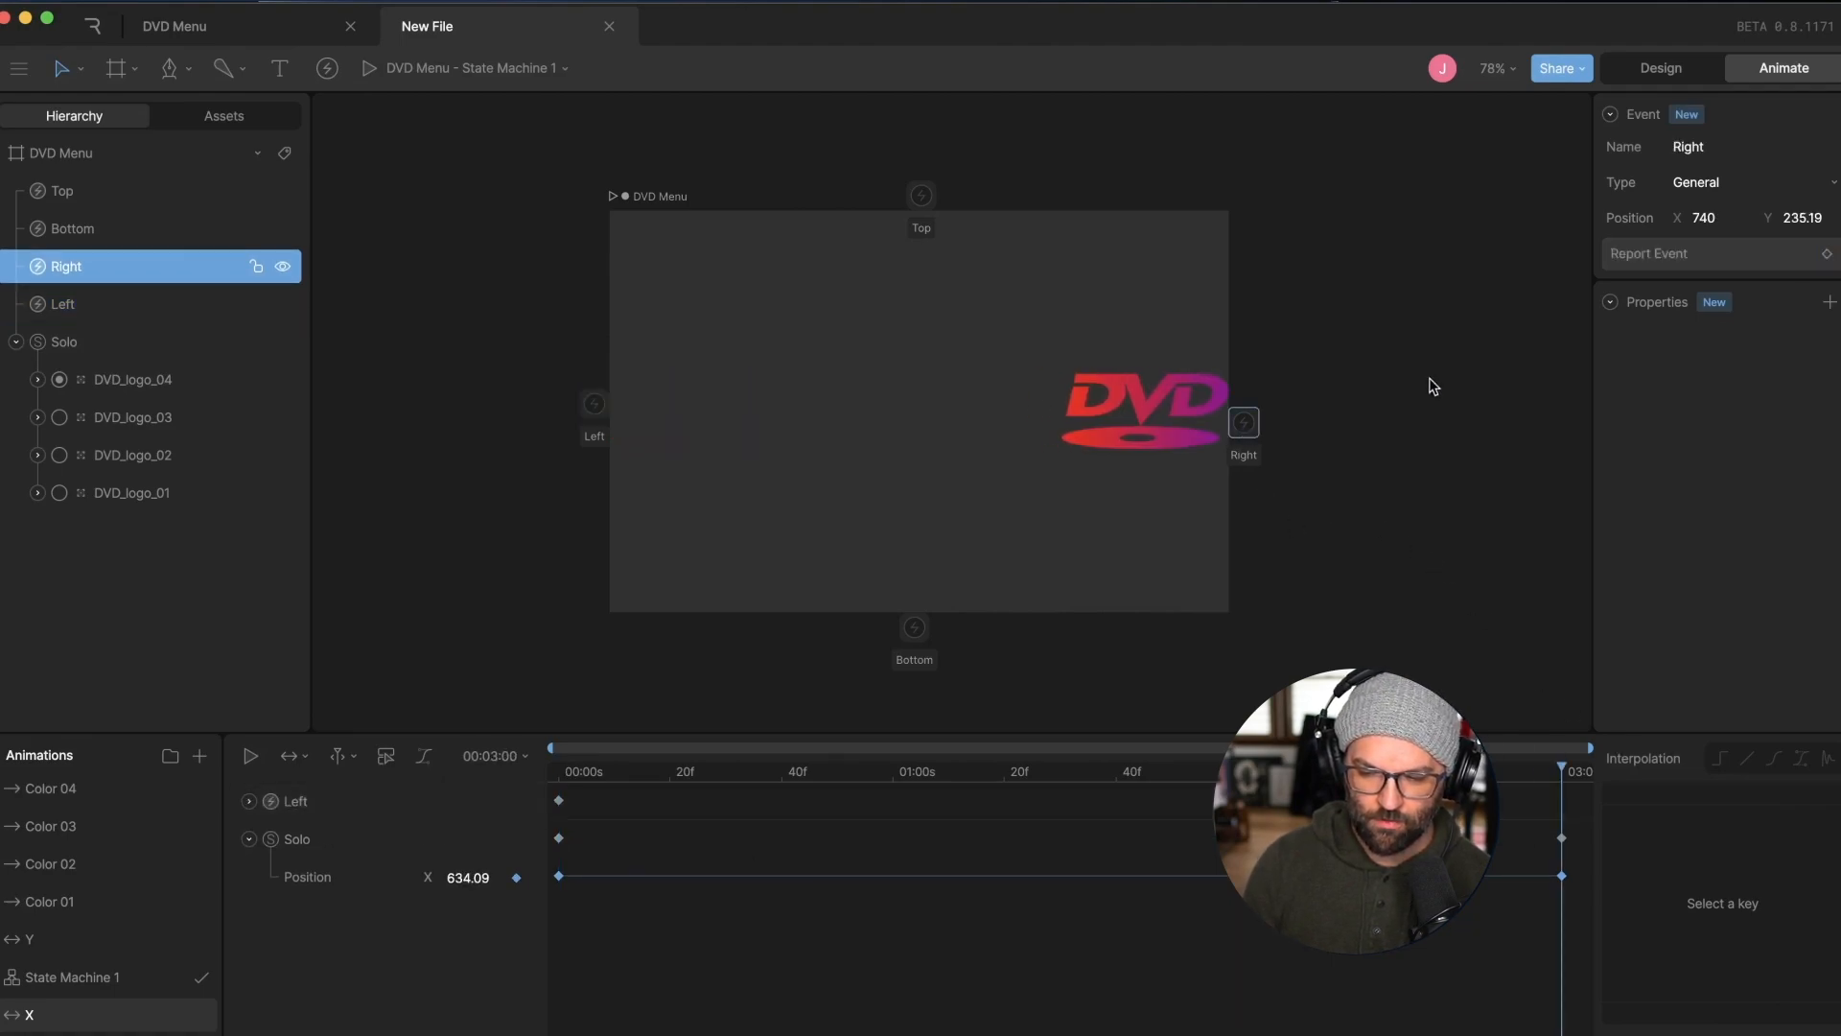
click(1828, 256)
key(space)
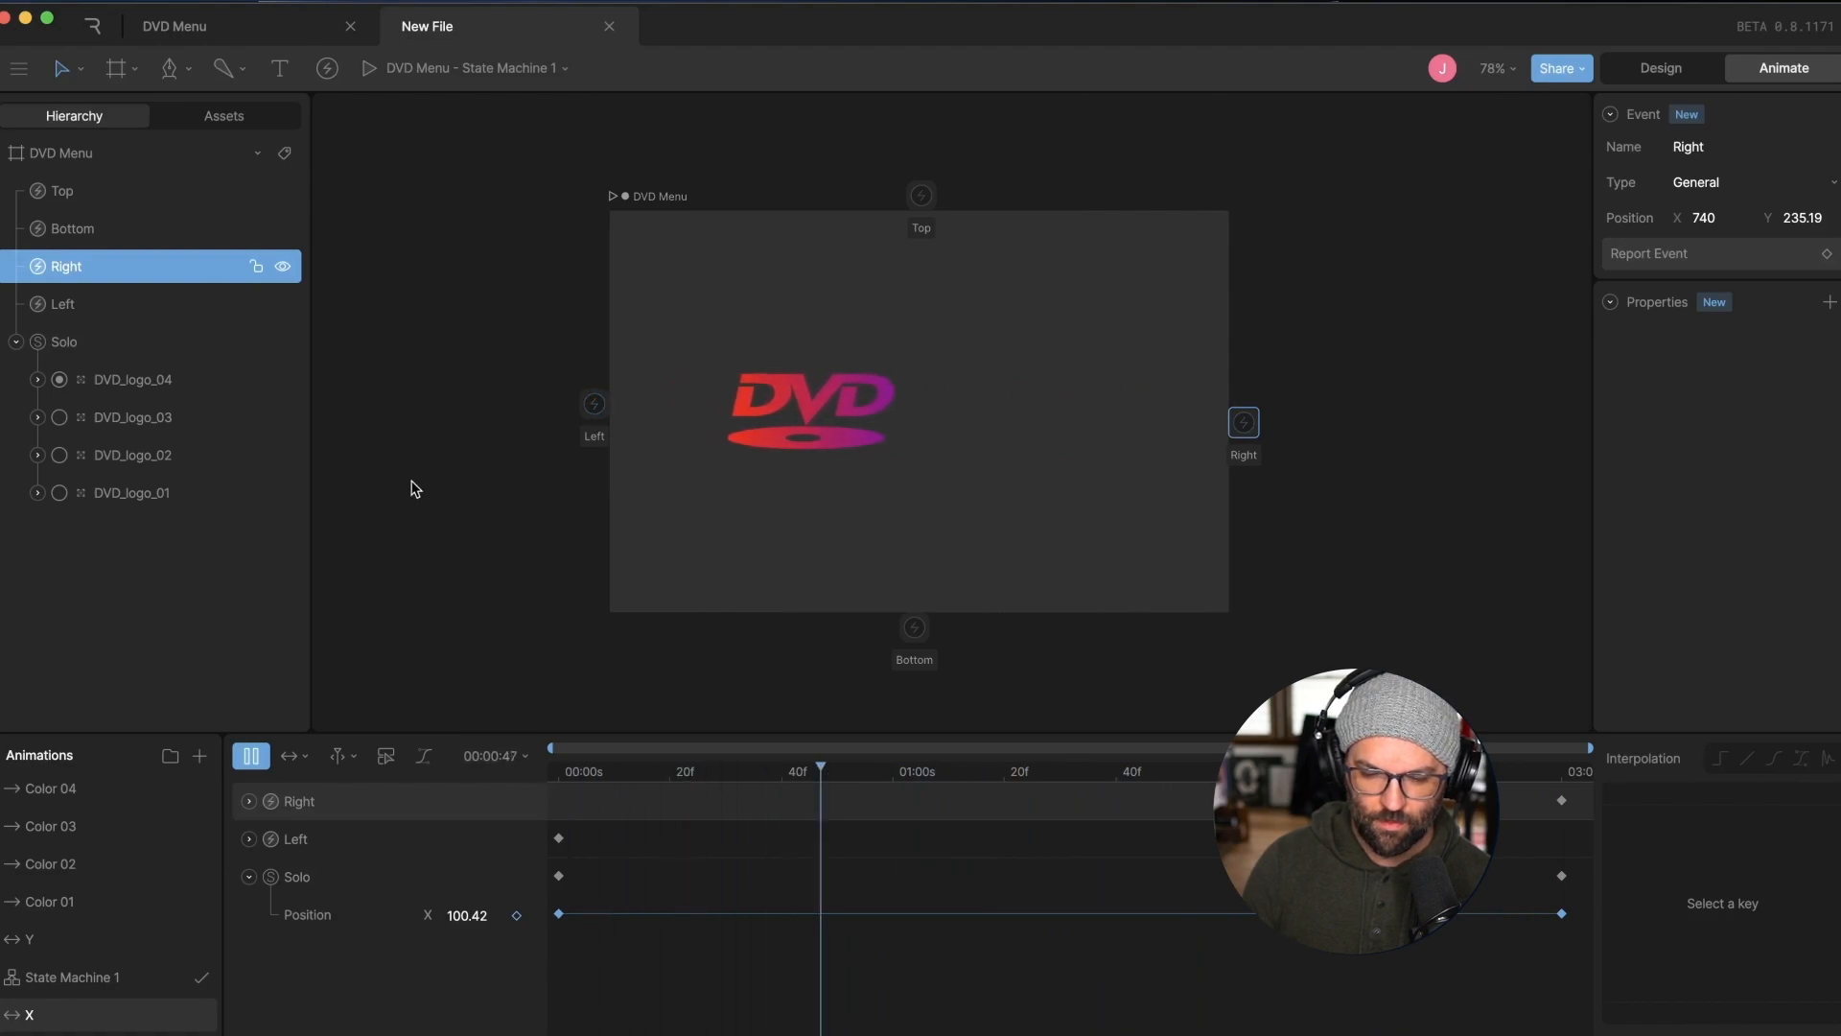
key(space)
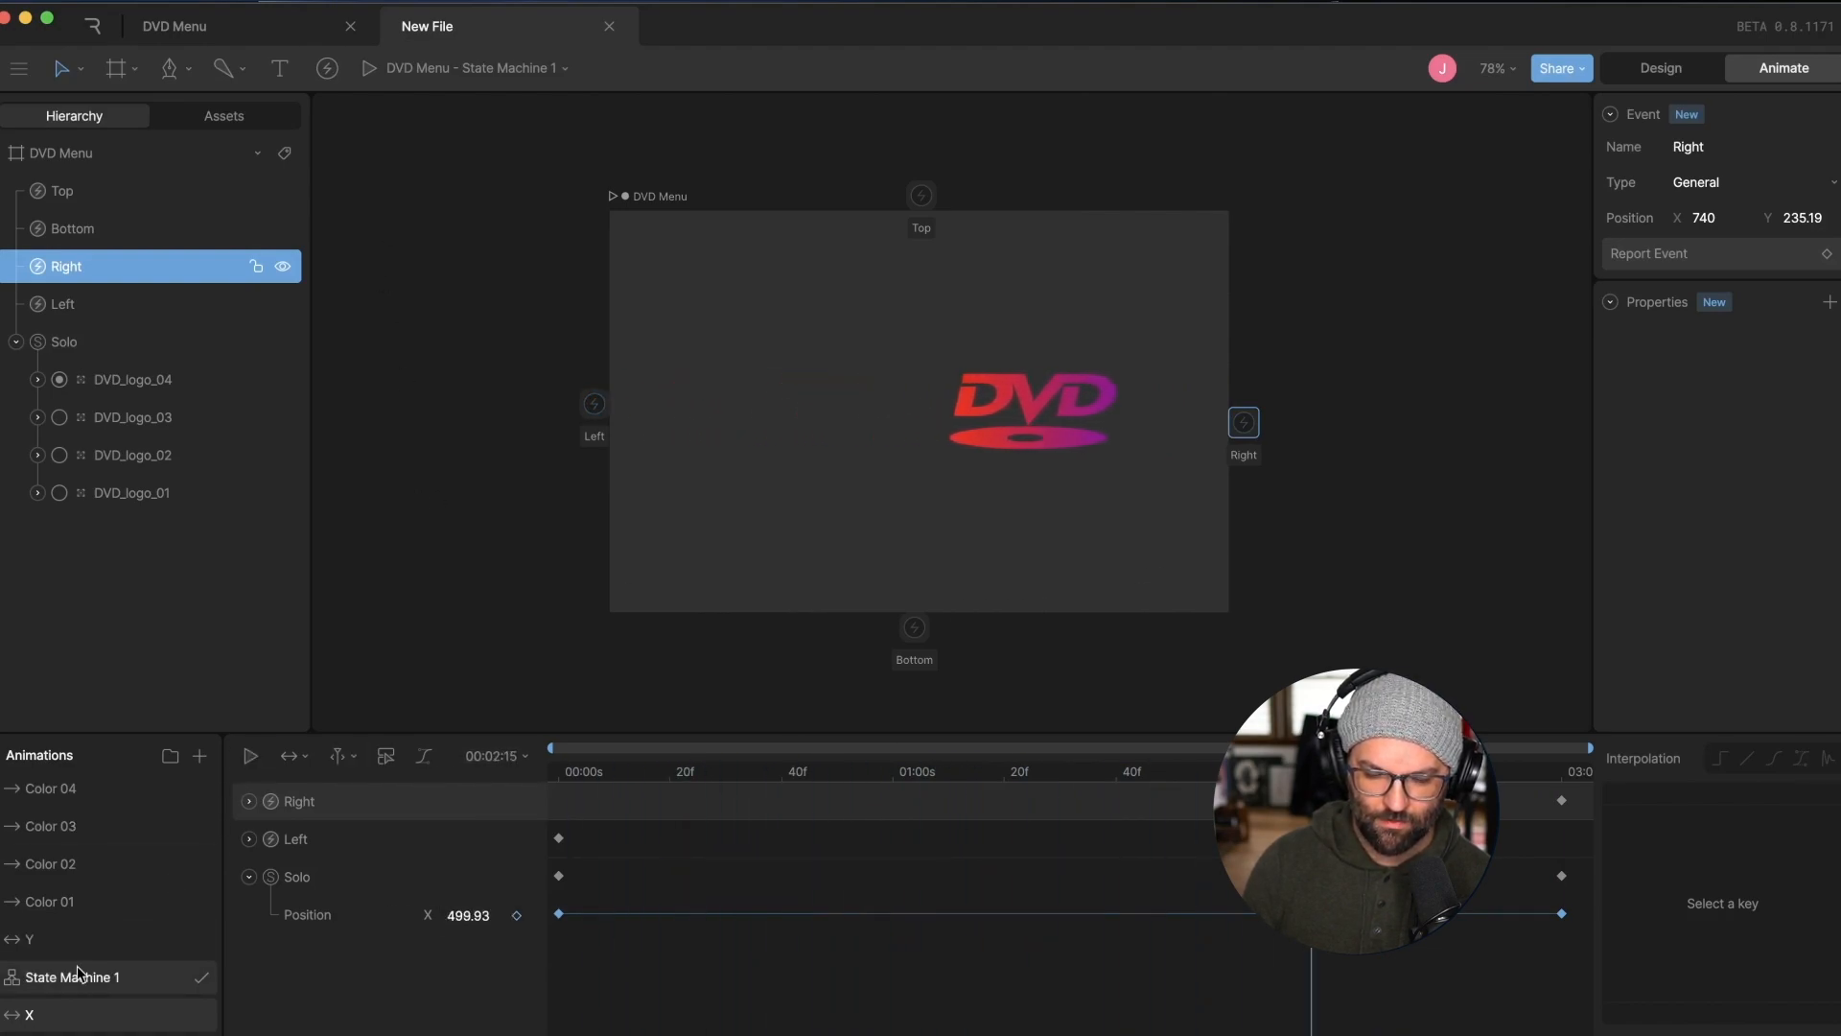
In timeline Y, key Report Event for Top at 0 seconds and for Bottom at 2 seconds
click(70, 947)
drag(662, 772, 496, 776)
click(922, 196)
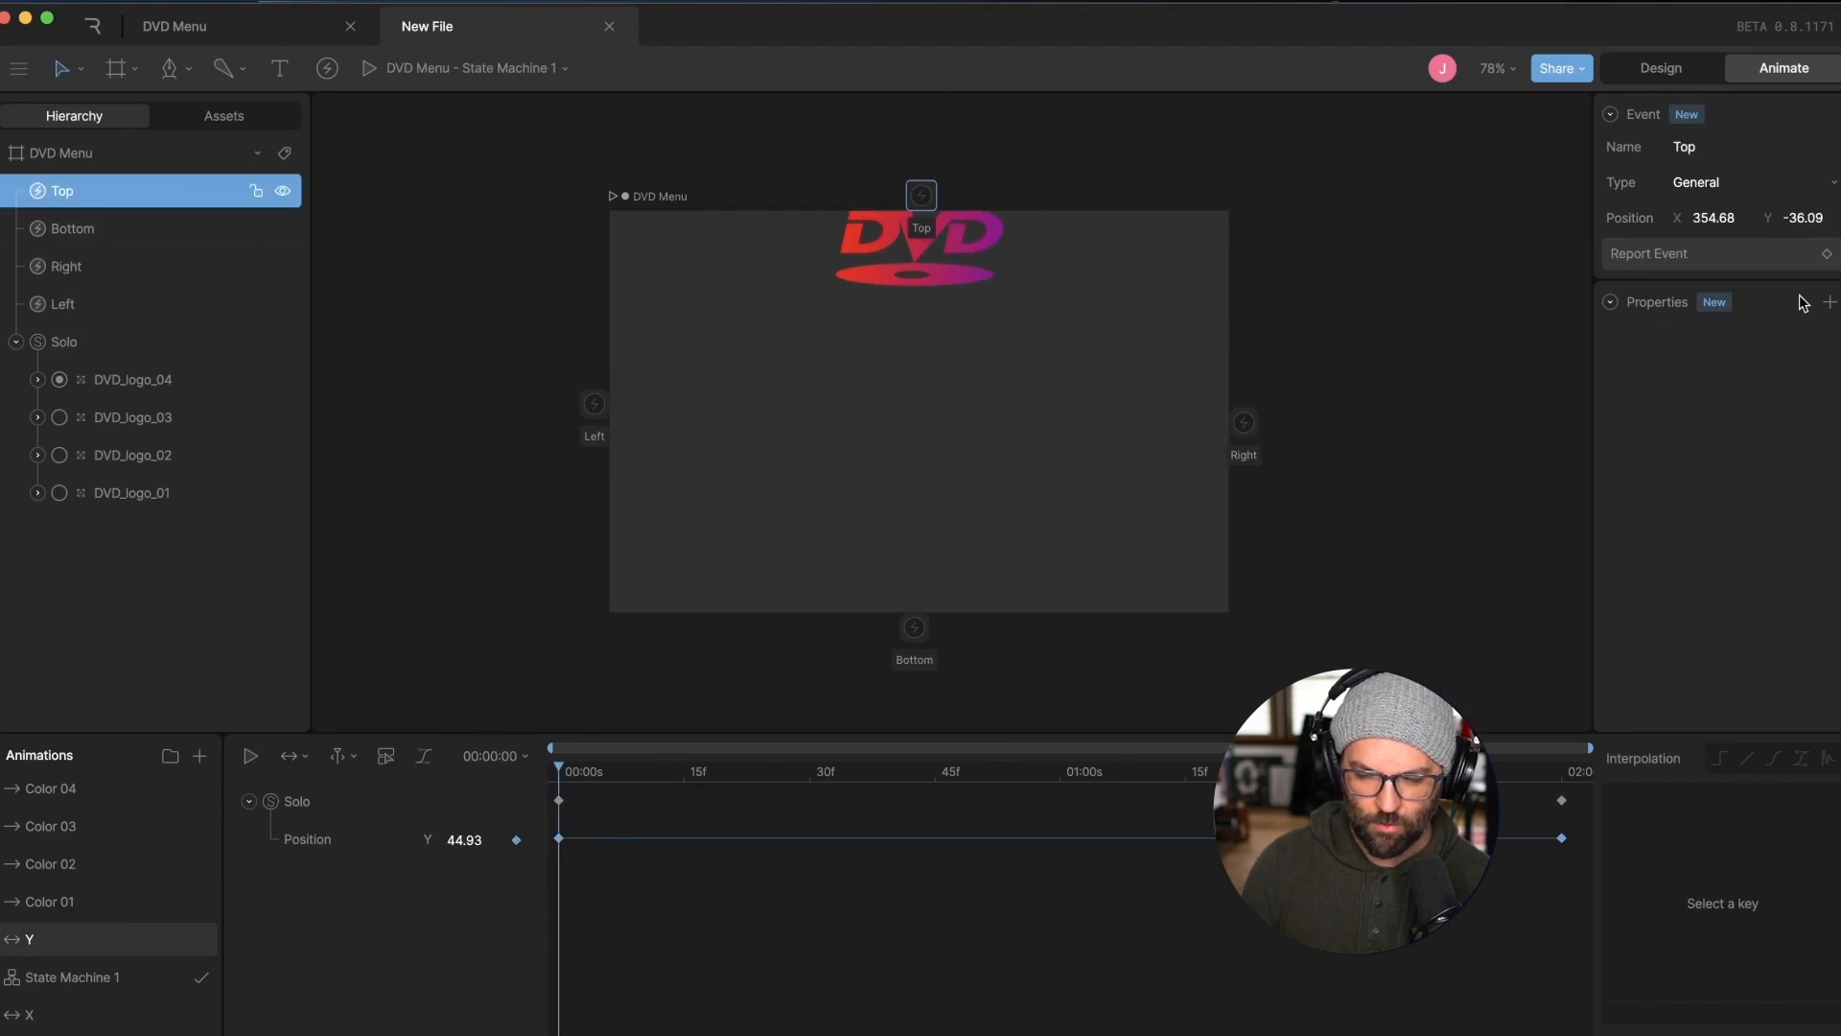
click(1827, 253)
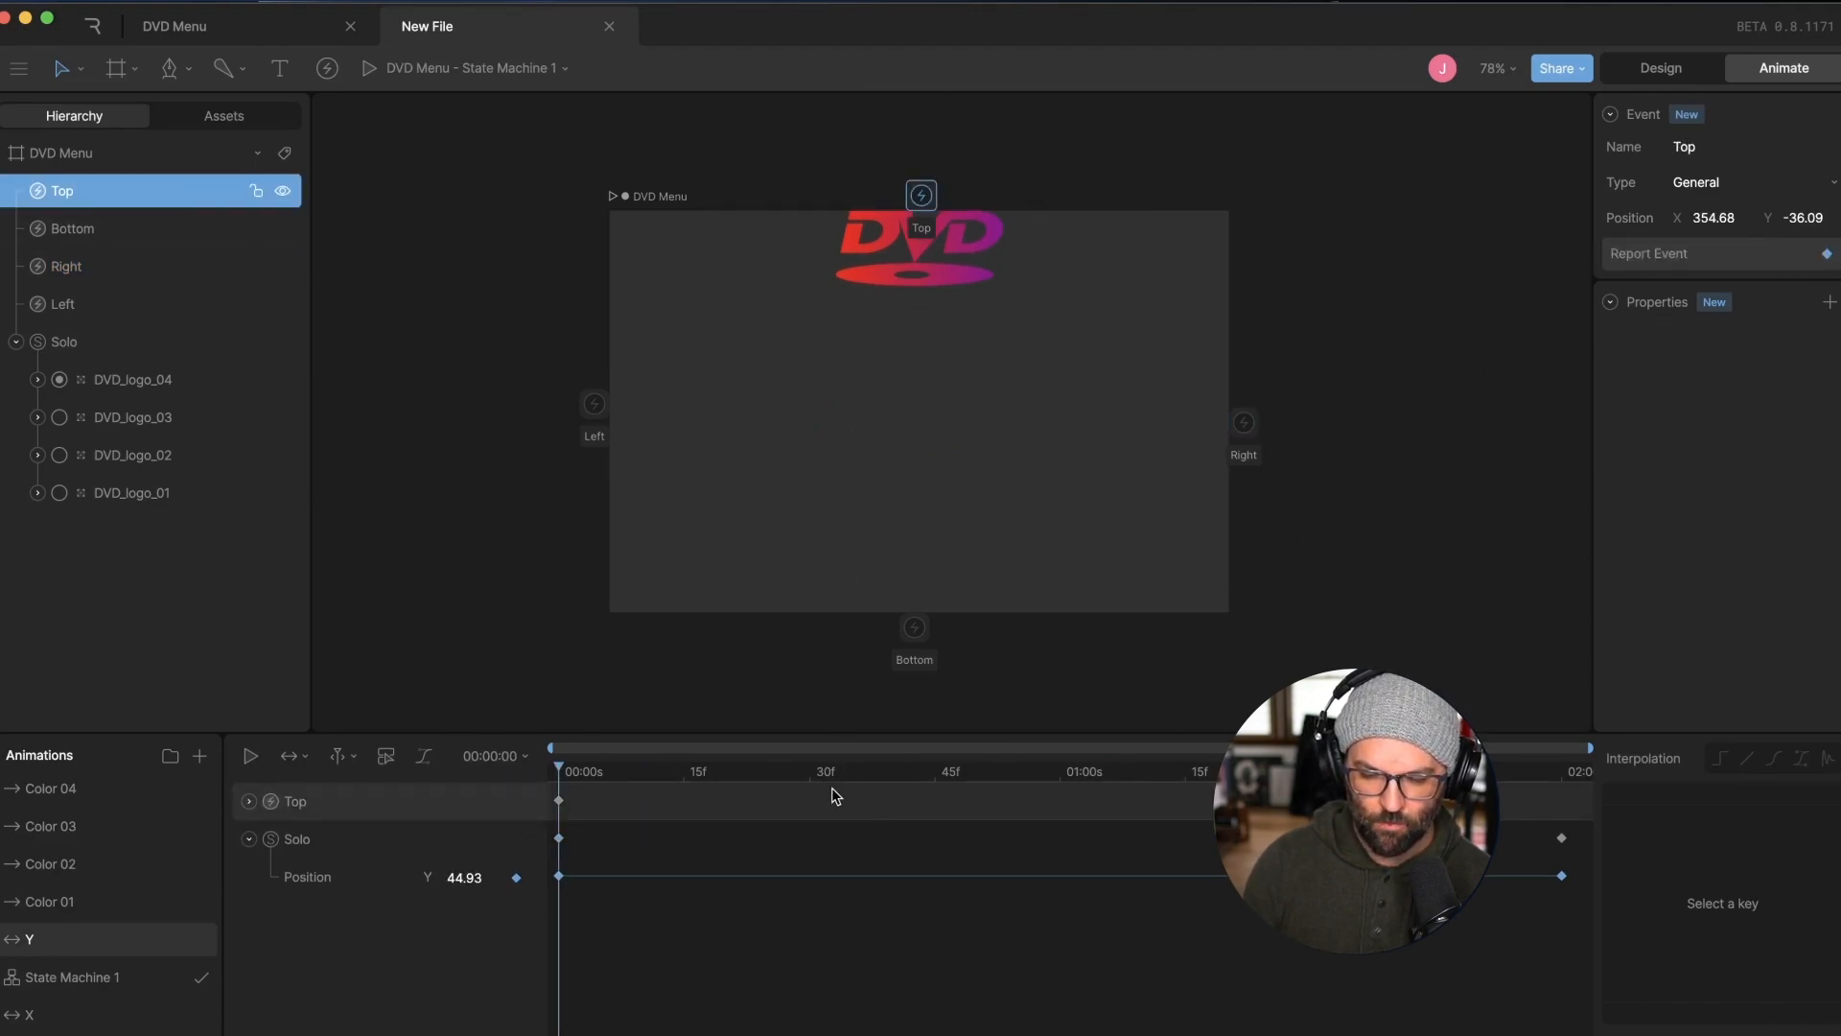
click(906, 631)
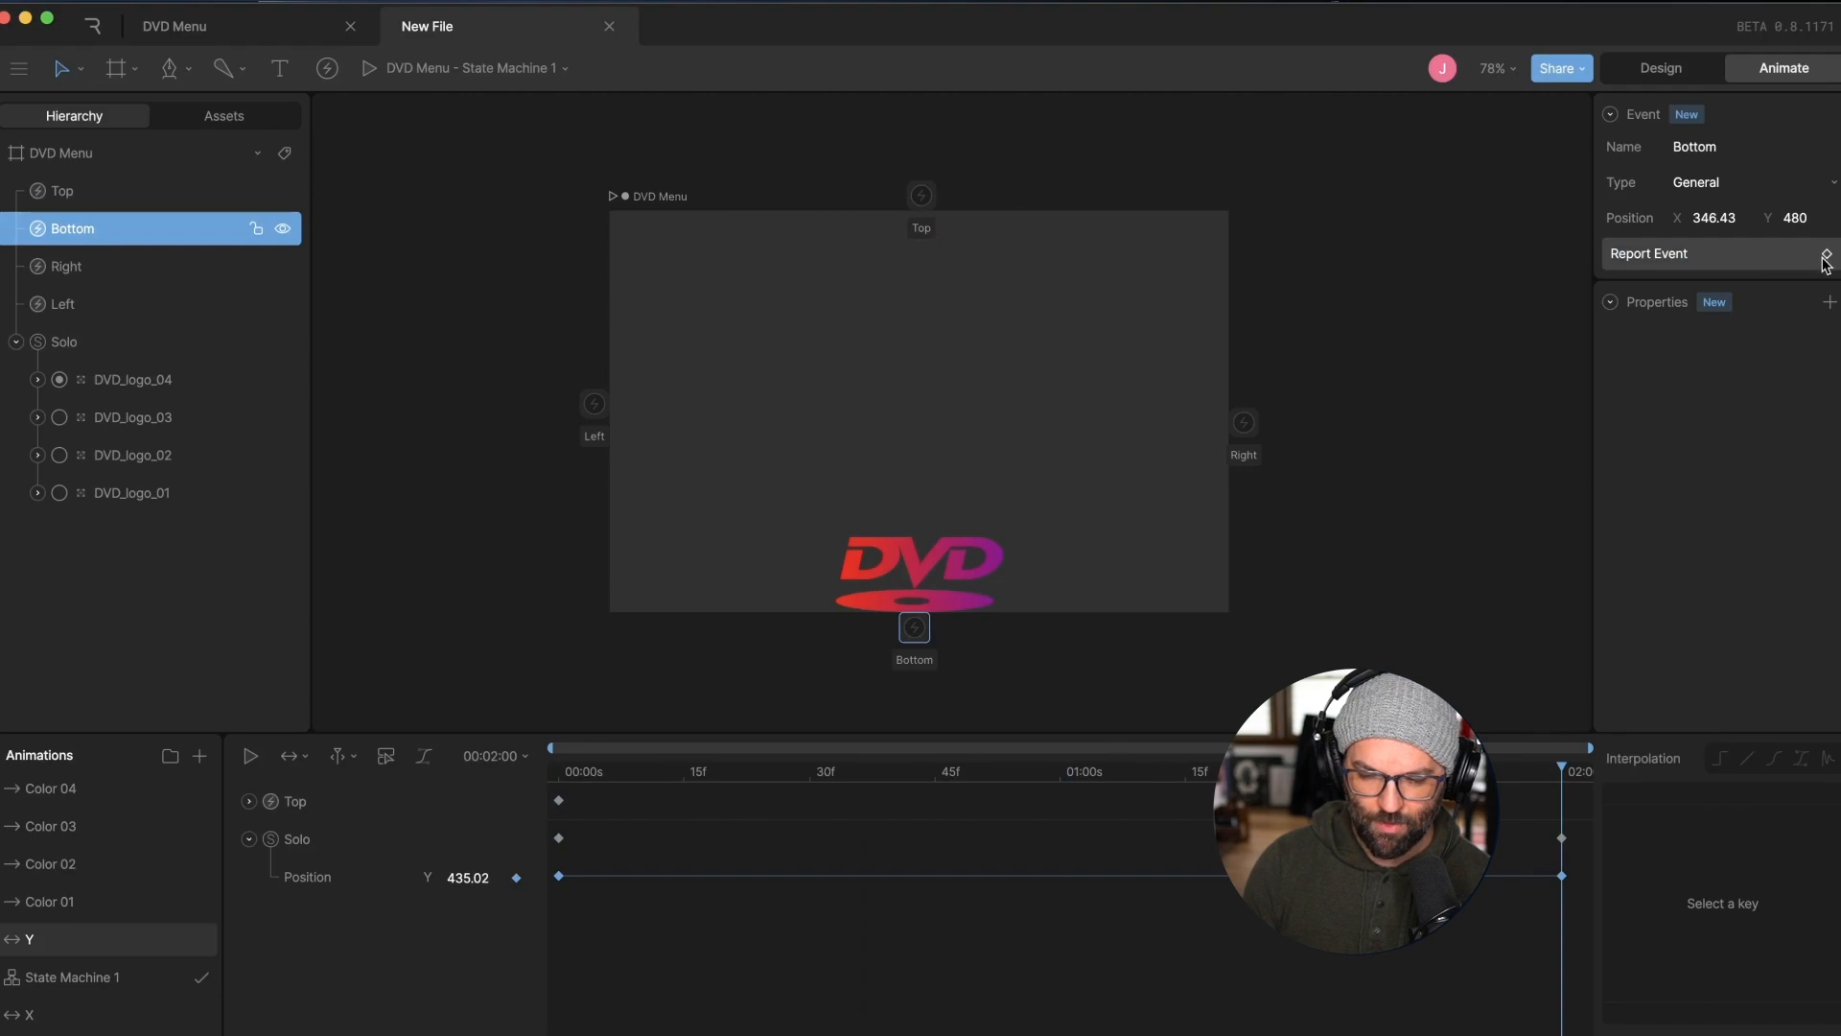
click(1827, 255)
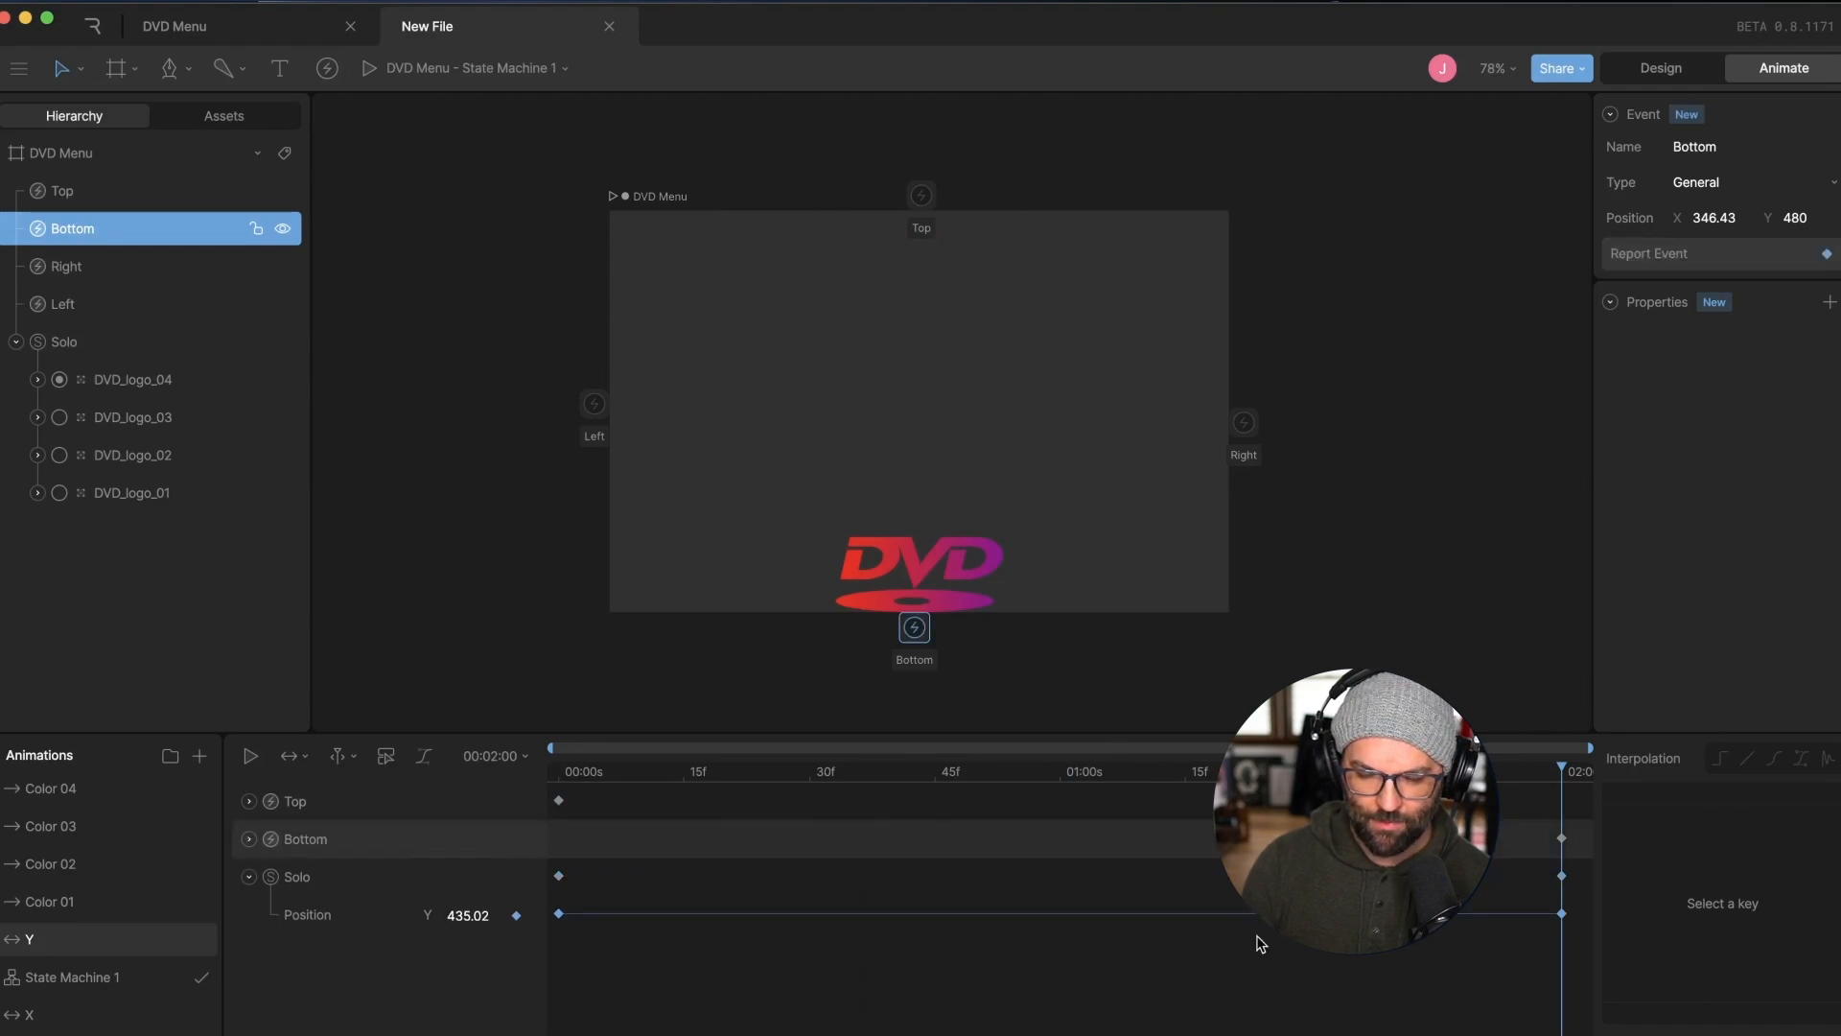
Add the Color 01, Color 02, Color 03 and Color 04 timelines as states in State Machine 1's Color layer
click(78, 981)
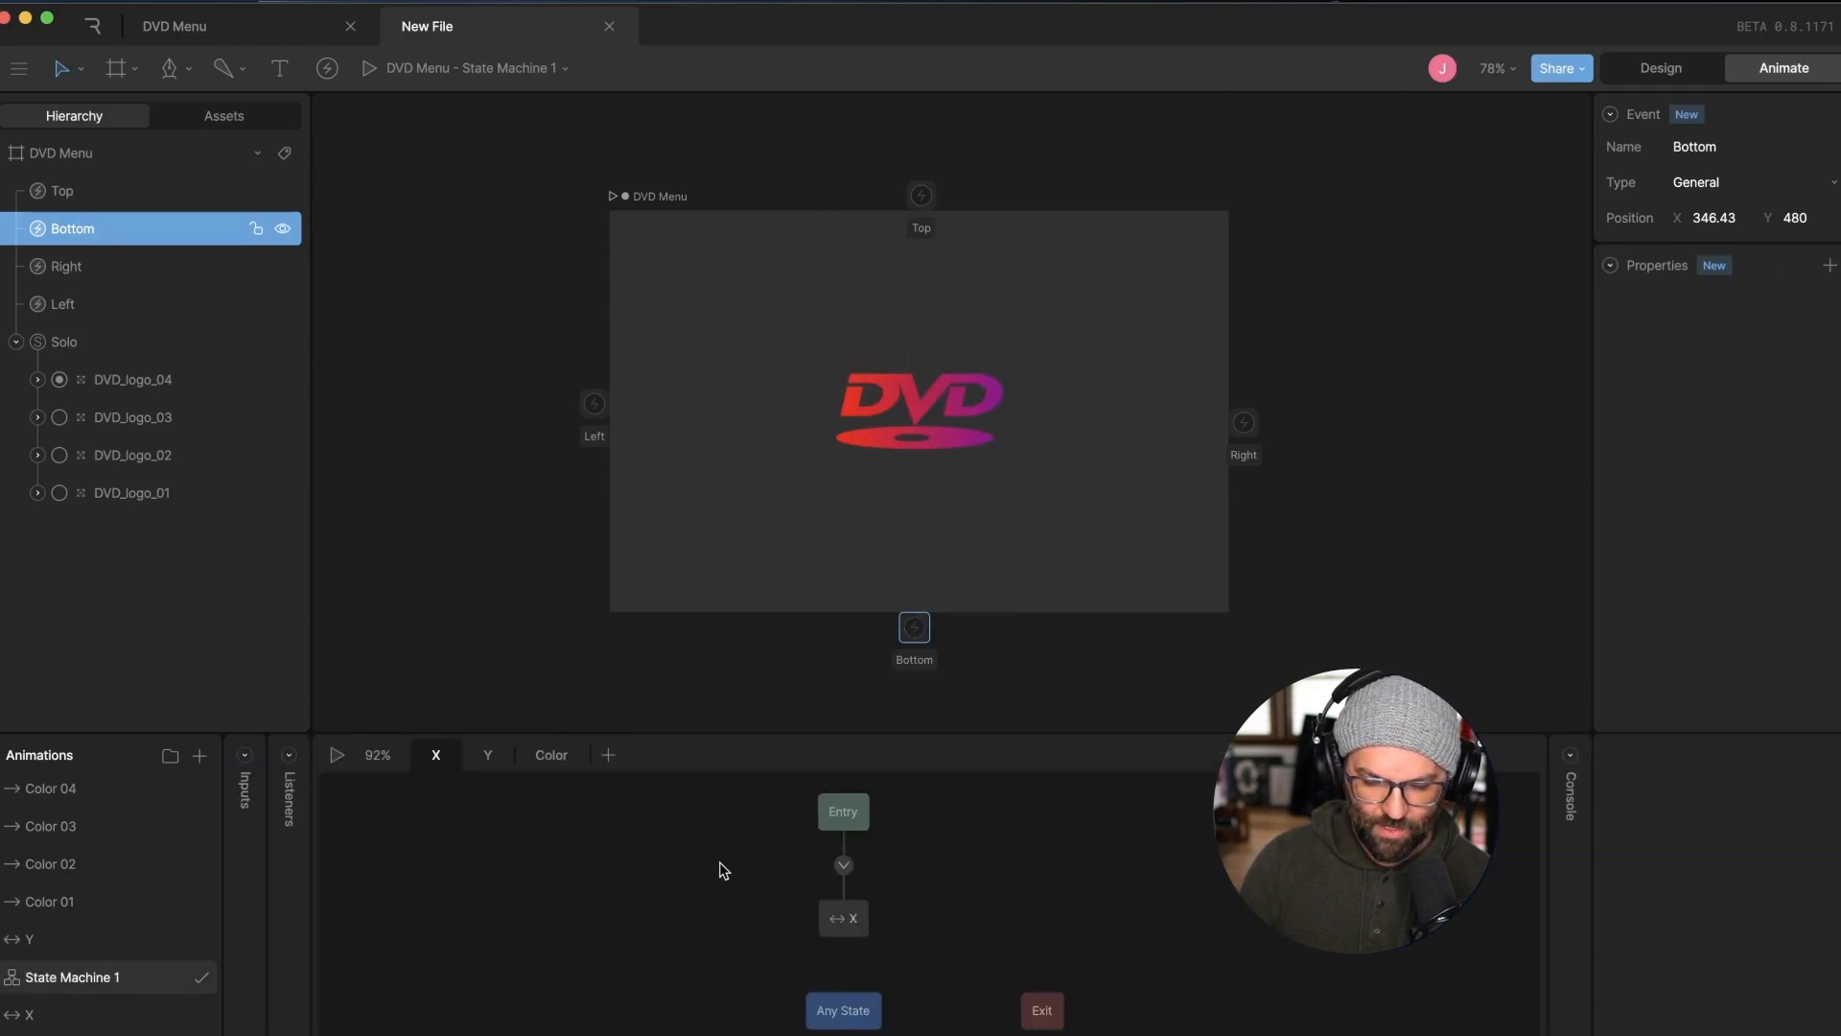
click(563, 759)
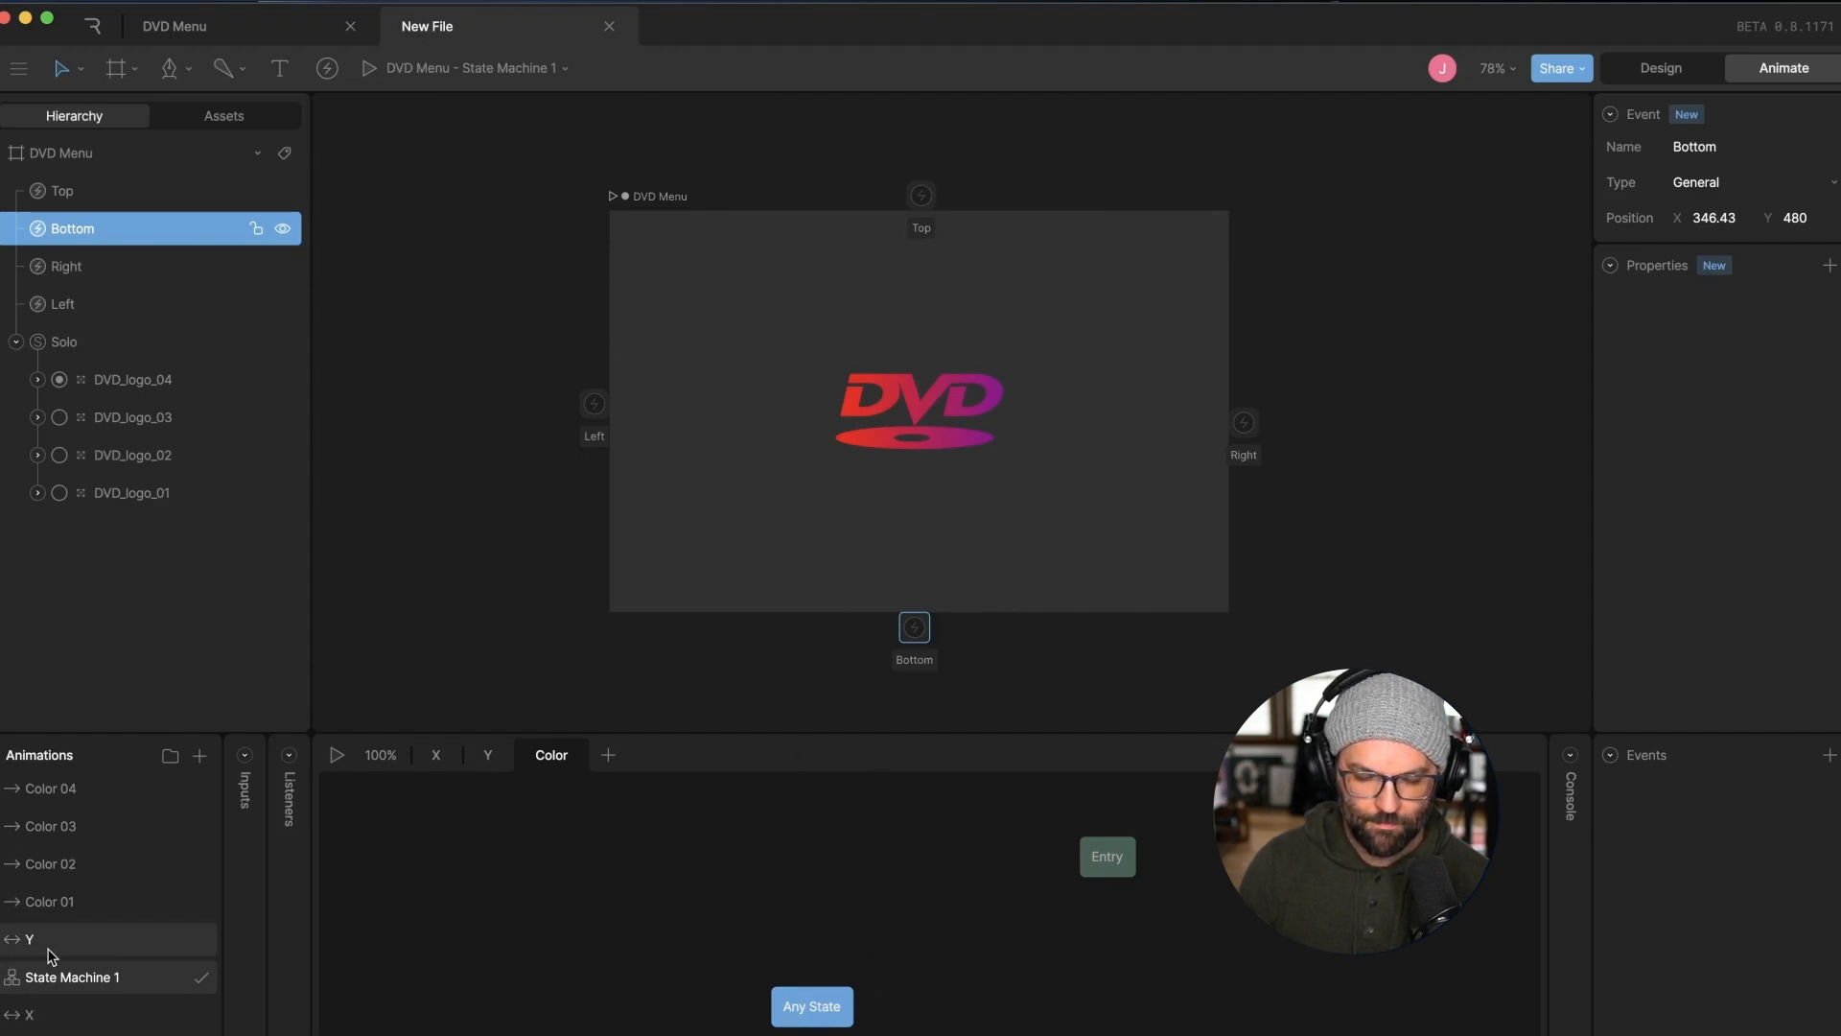
drag(53, 900, 678, 918)
drag(48, 864, 777, 885)
drag(58, 825, 905, 884)
drag(77, 791, 987, 901)
Connect Any State to each of the four Color states and check the transitions
drag(797, 1007, 994, 903)
click(936, 973)
click(905, 962)
click(967, 958)
click(1032, 958)
click(1084, 962)
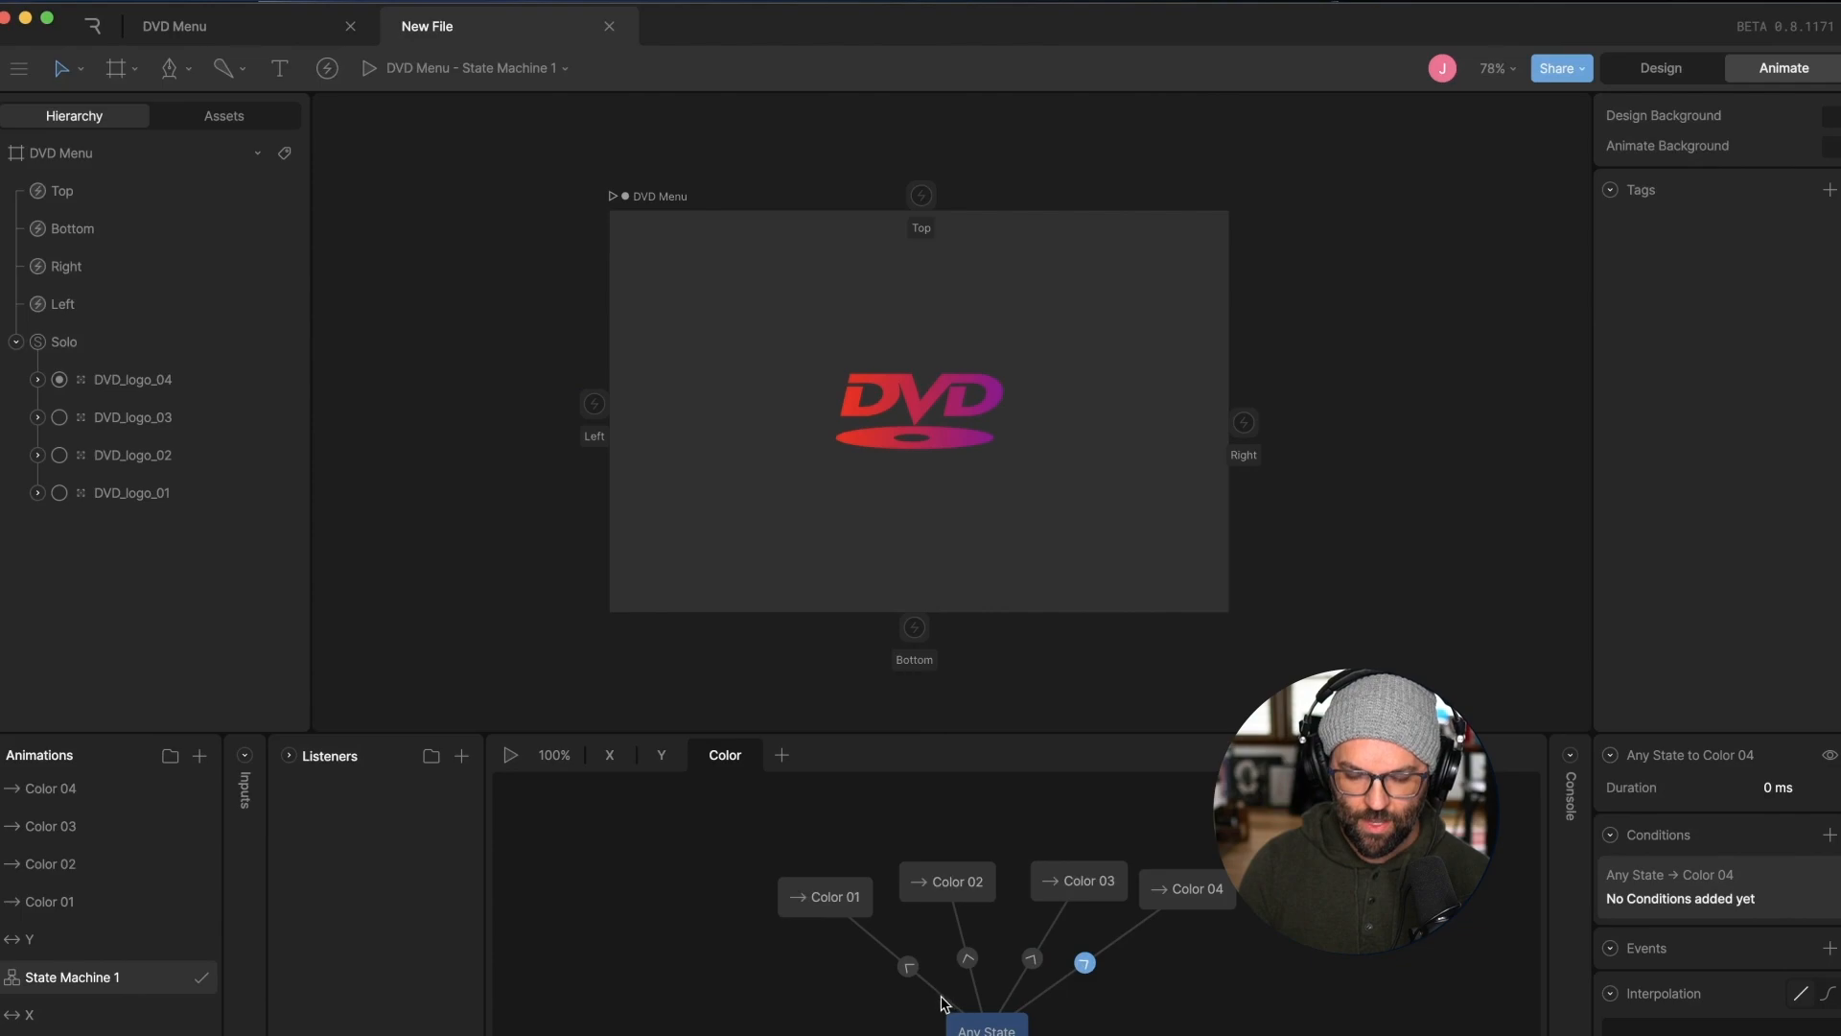
Line up the Color 01 to Color 04 states in an even row above Any State
click(975, 1026)
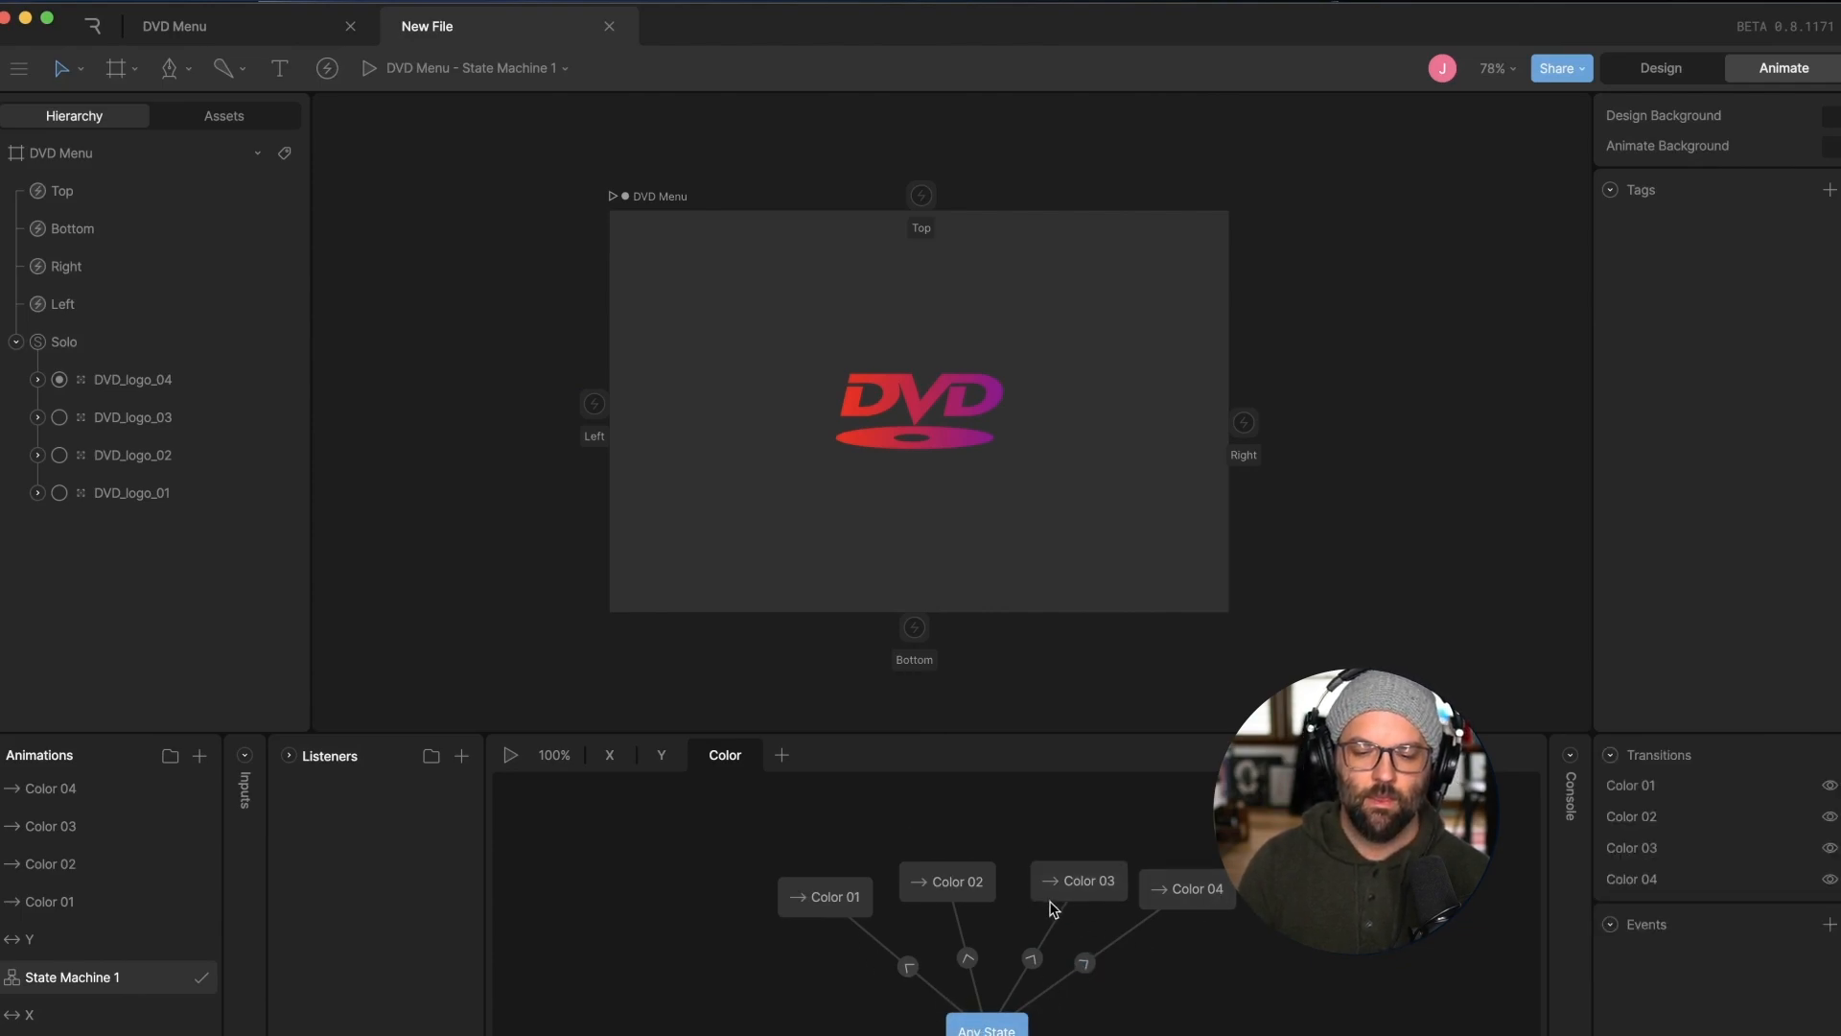
drag(842, 896, 836, 888)
click(926, 882)
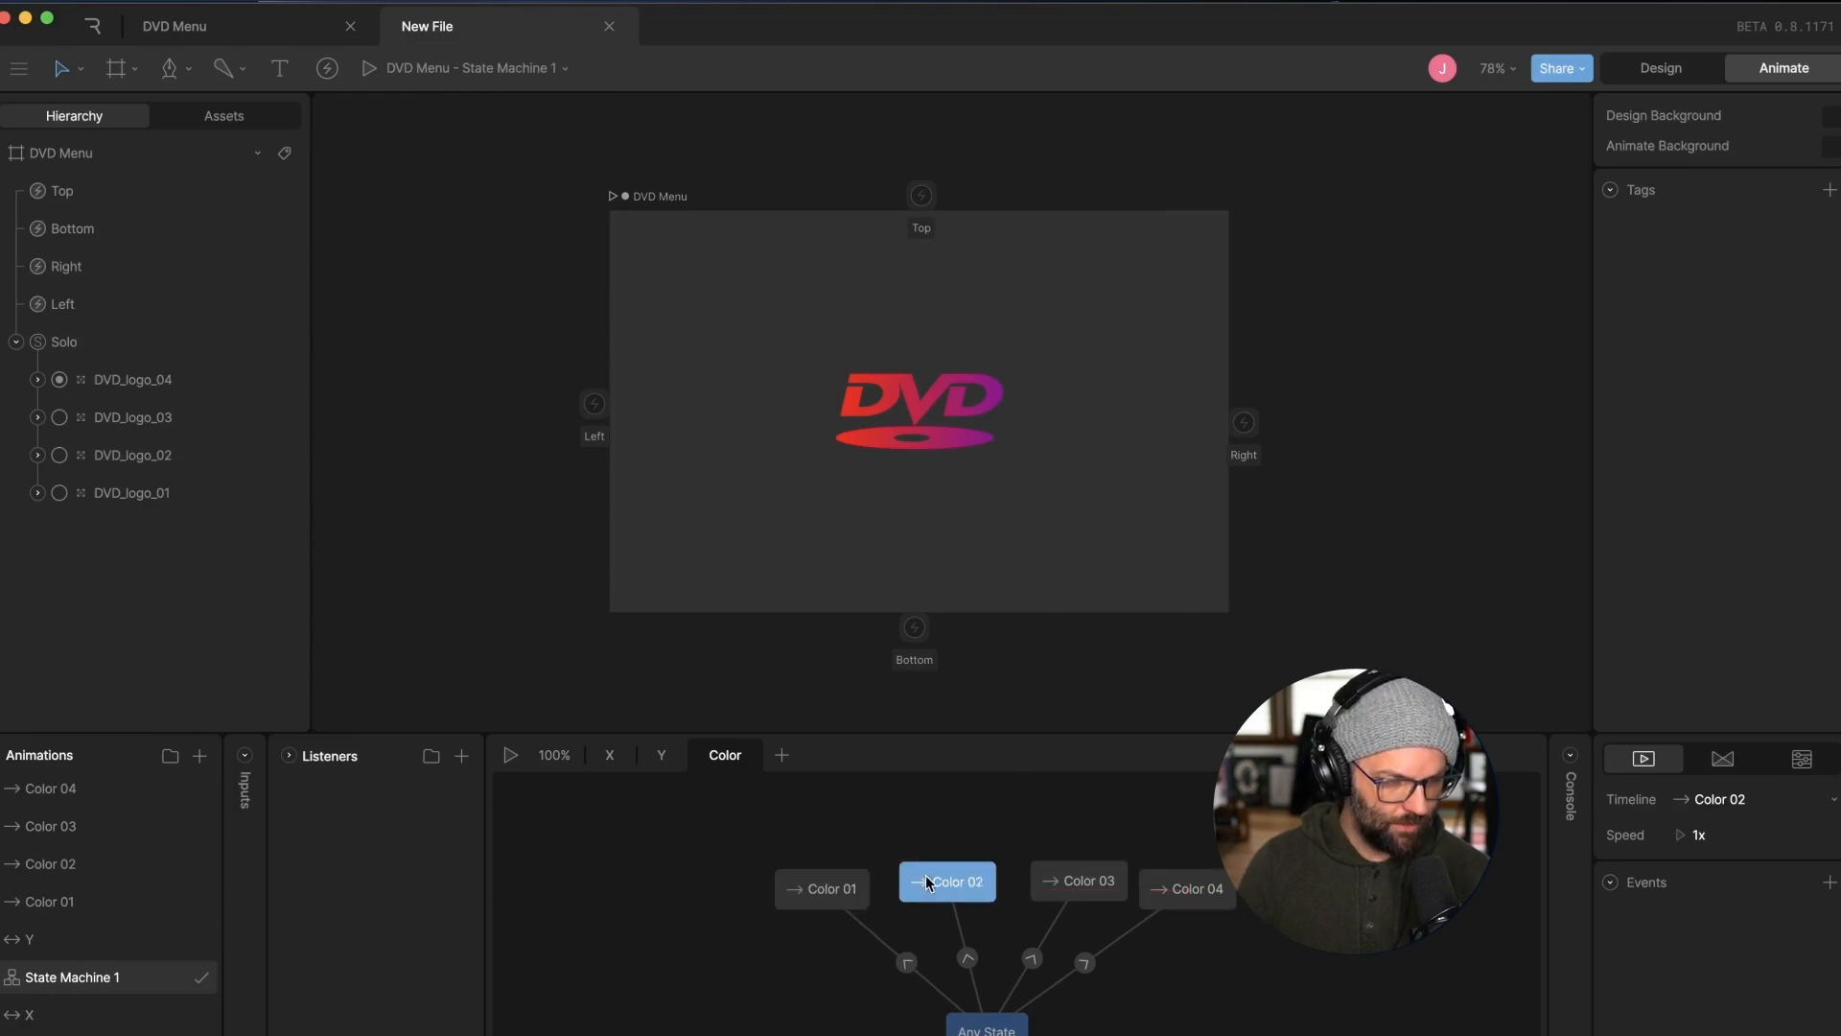
Select the DVD Menu artboard and add a listener targeting it in State Machine 1
click(658, 199)
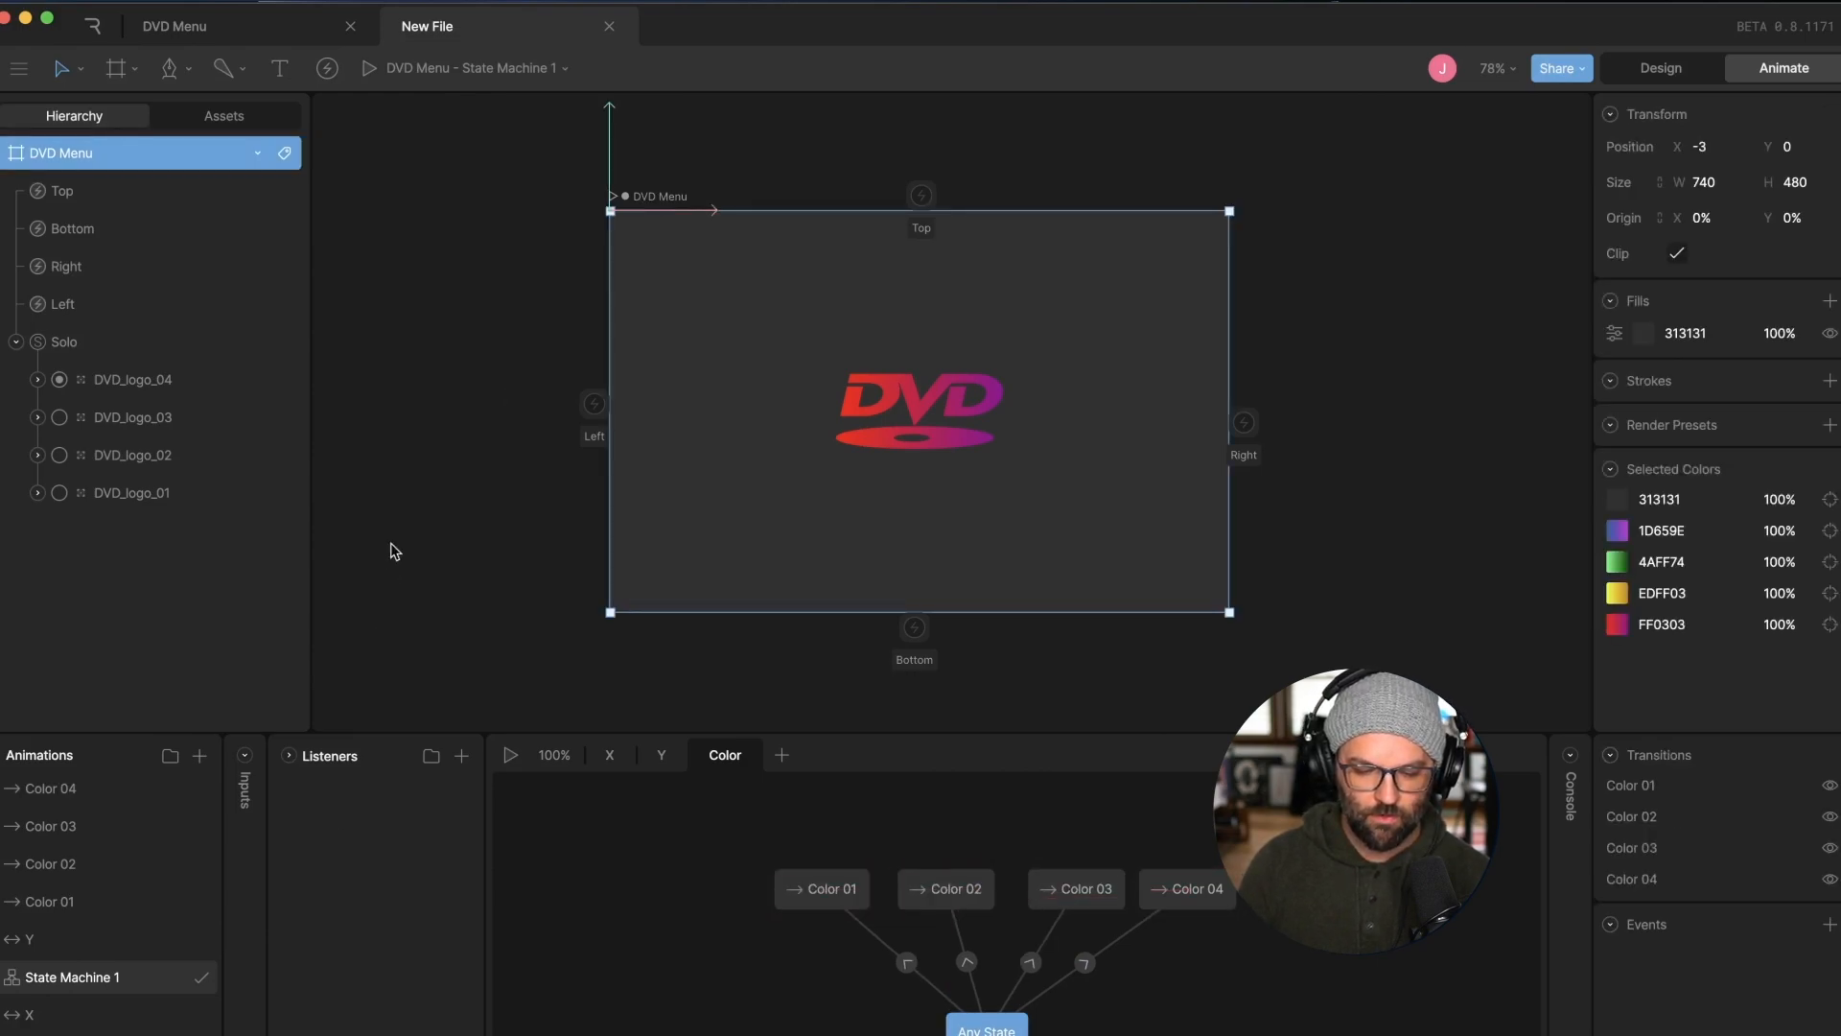
click(469, 240)
click(644, 201)
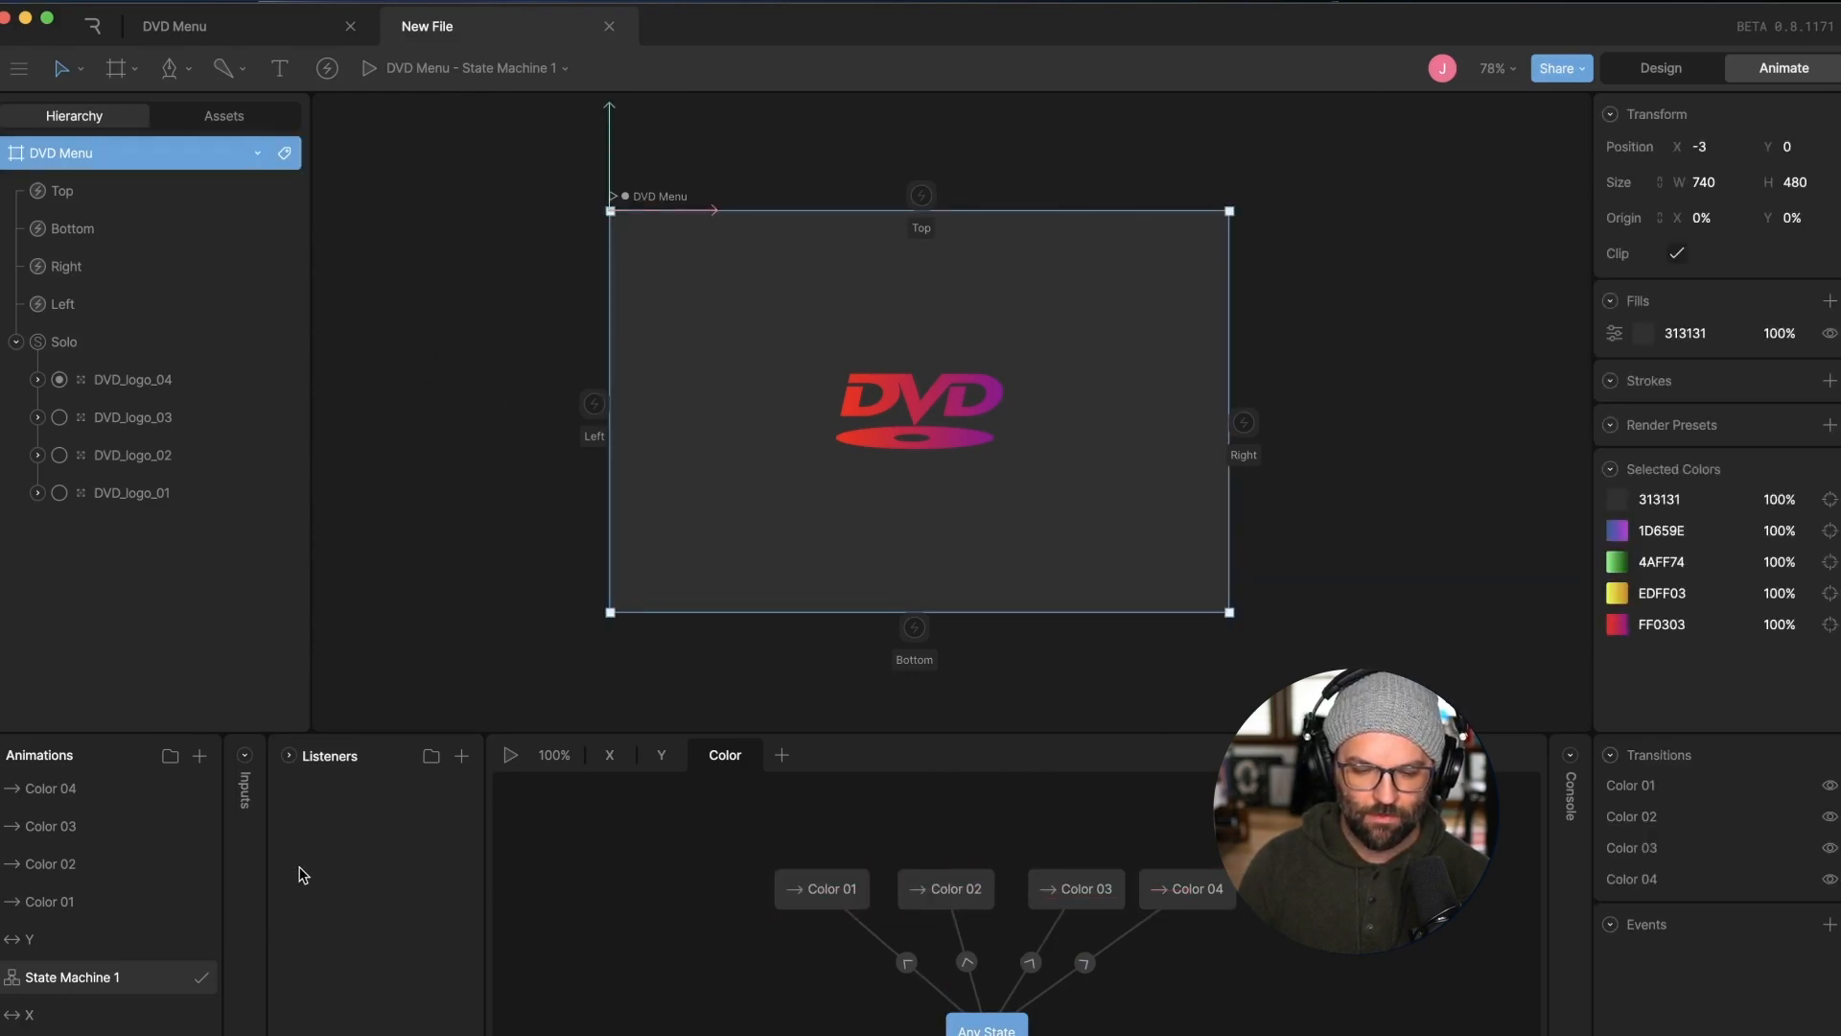
click(594, 404)
click(921, 195)
click(638, 215)
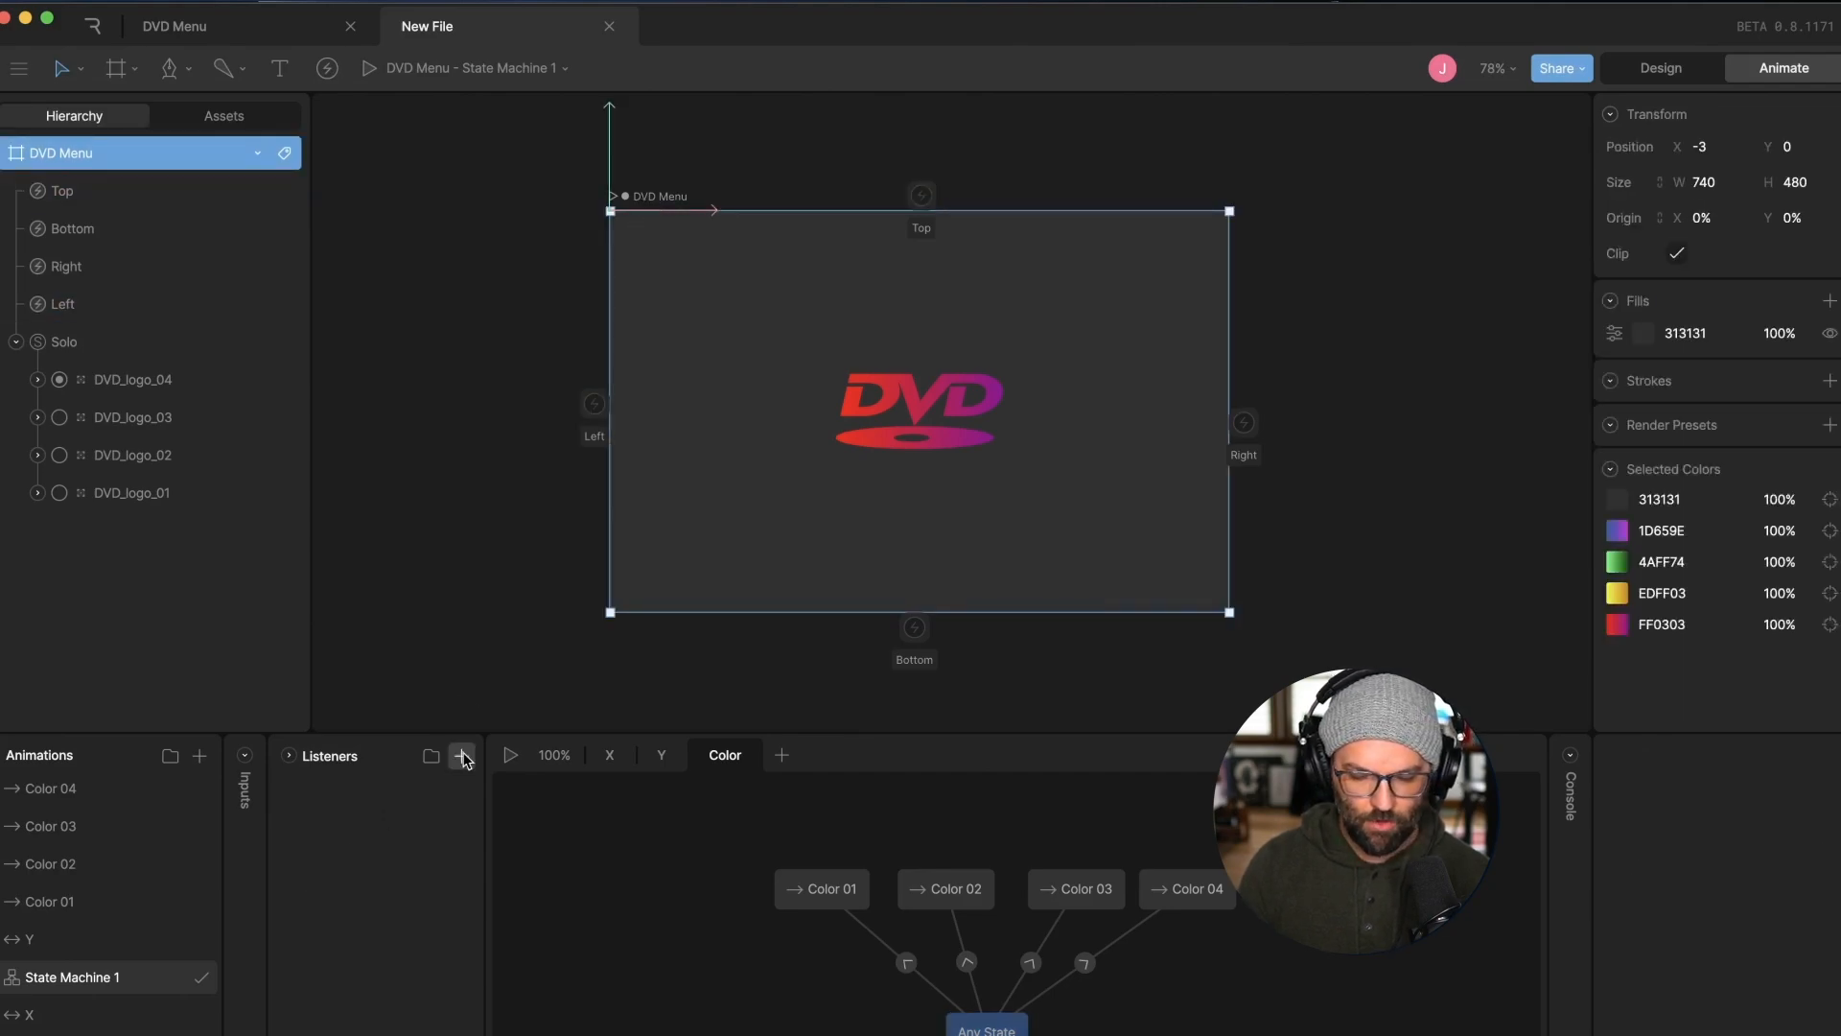
click(463, 756)
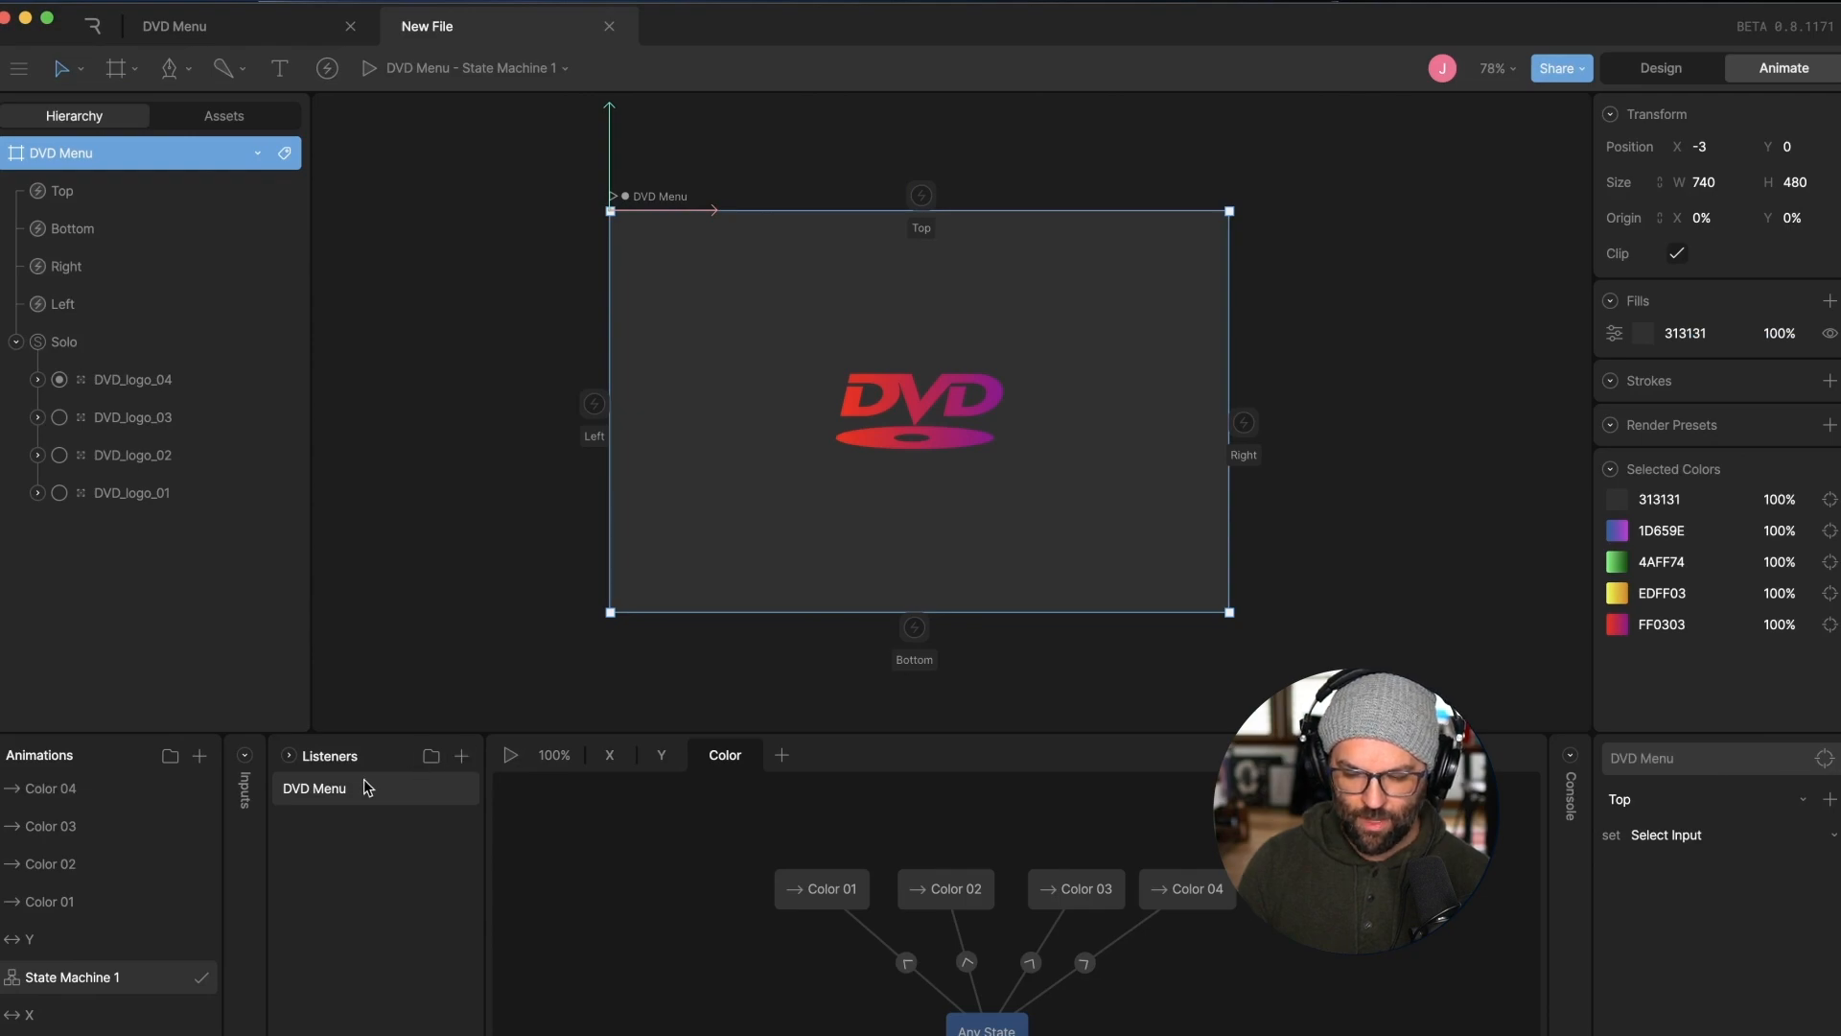
click(1751, 801)
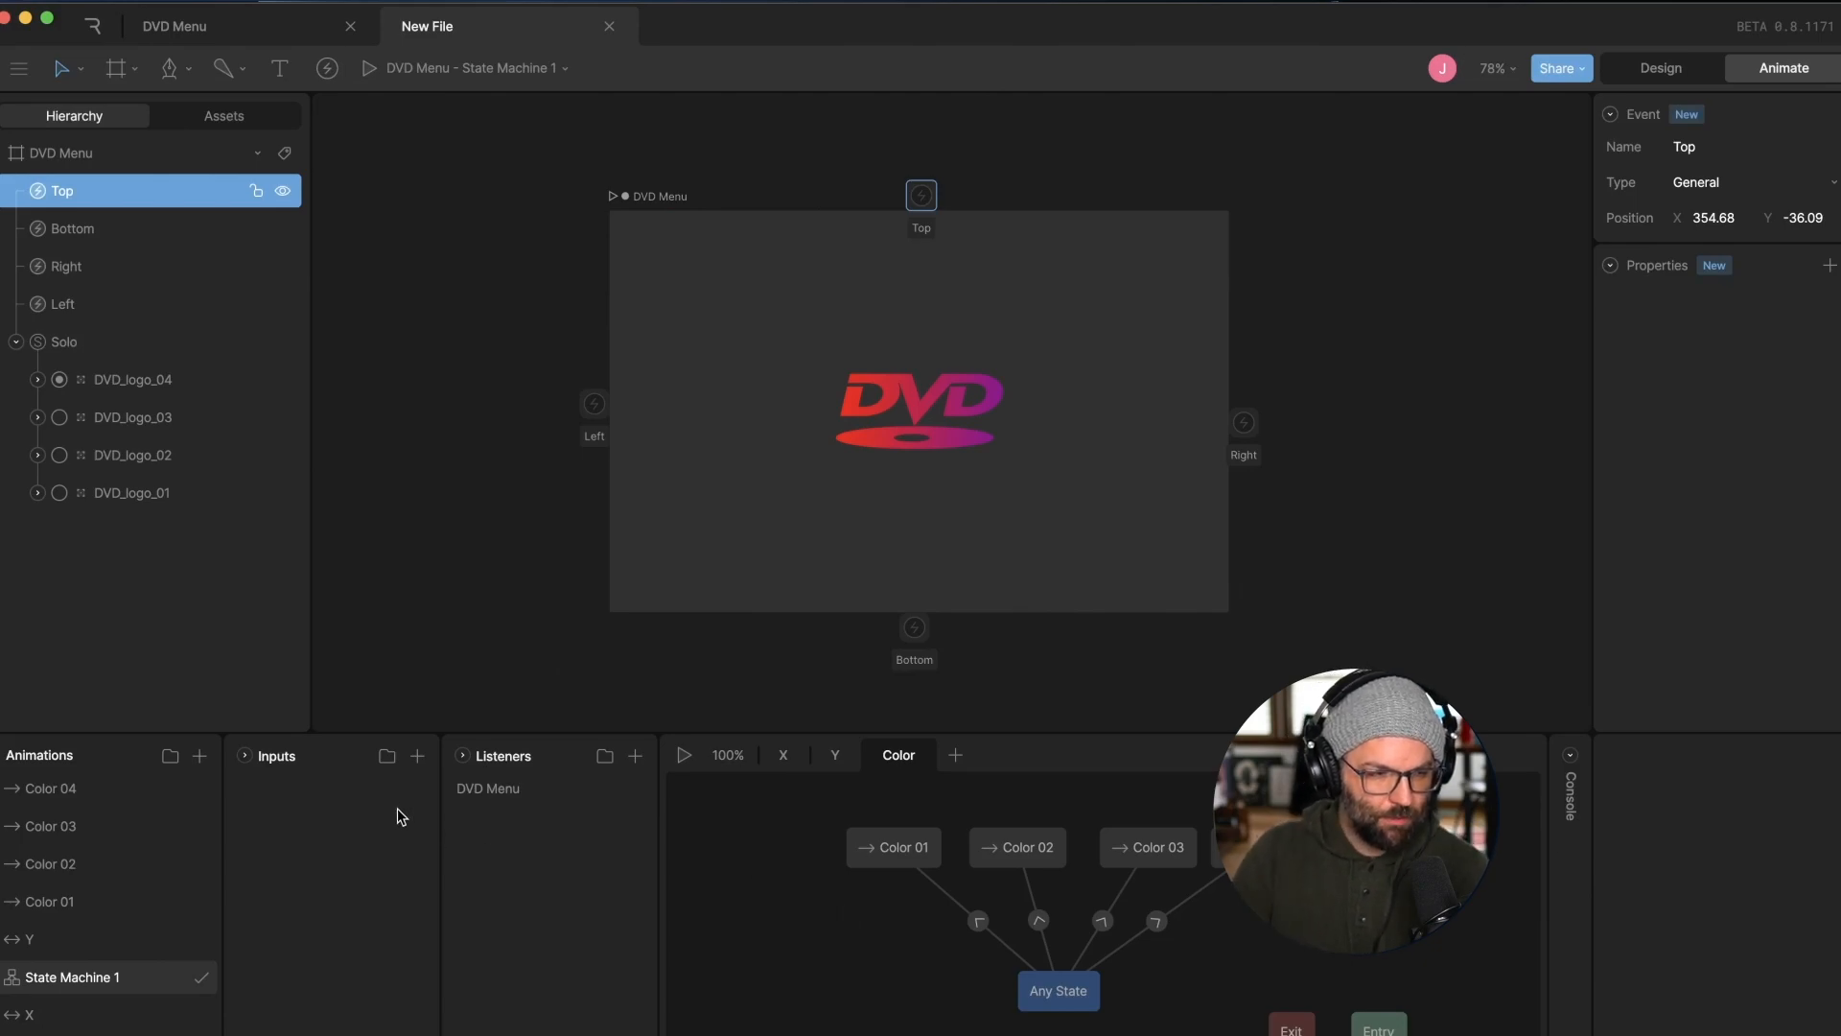
Add a number input named Color to State Machine 1 and set its value to 1
click(417, 755)
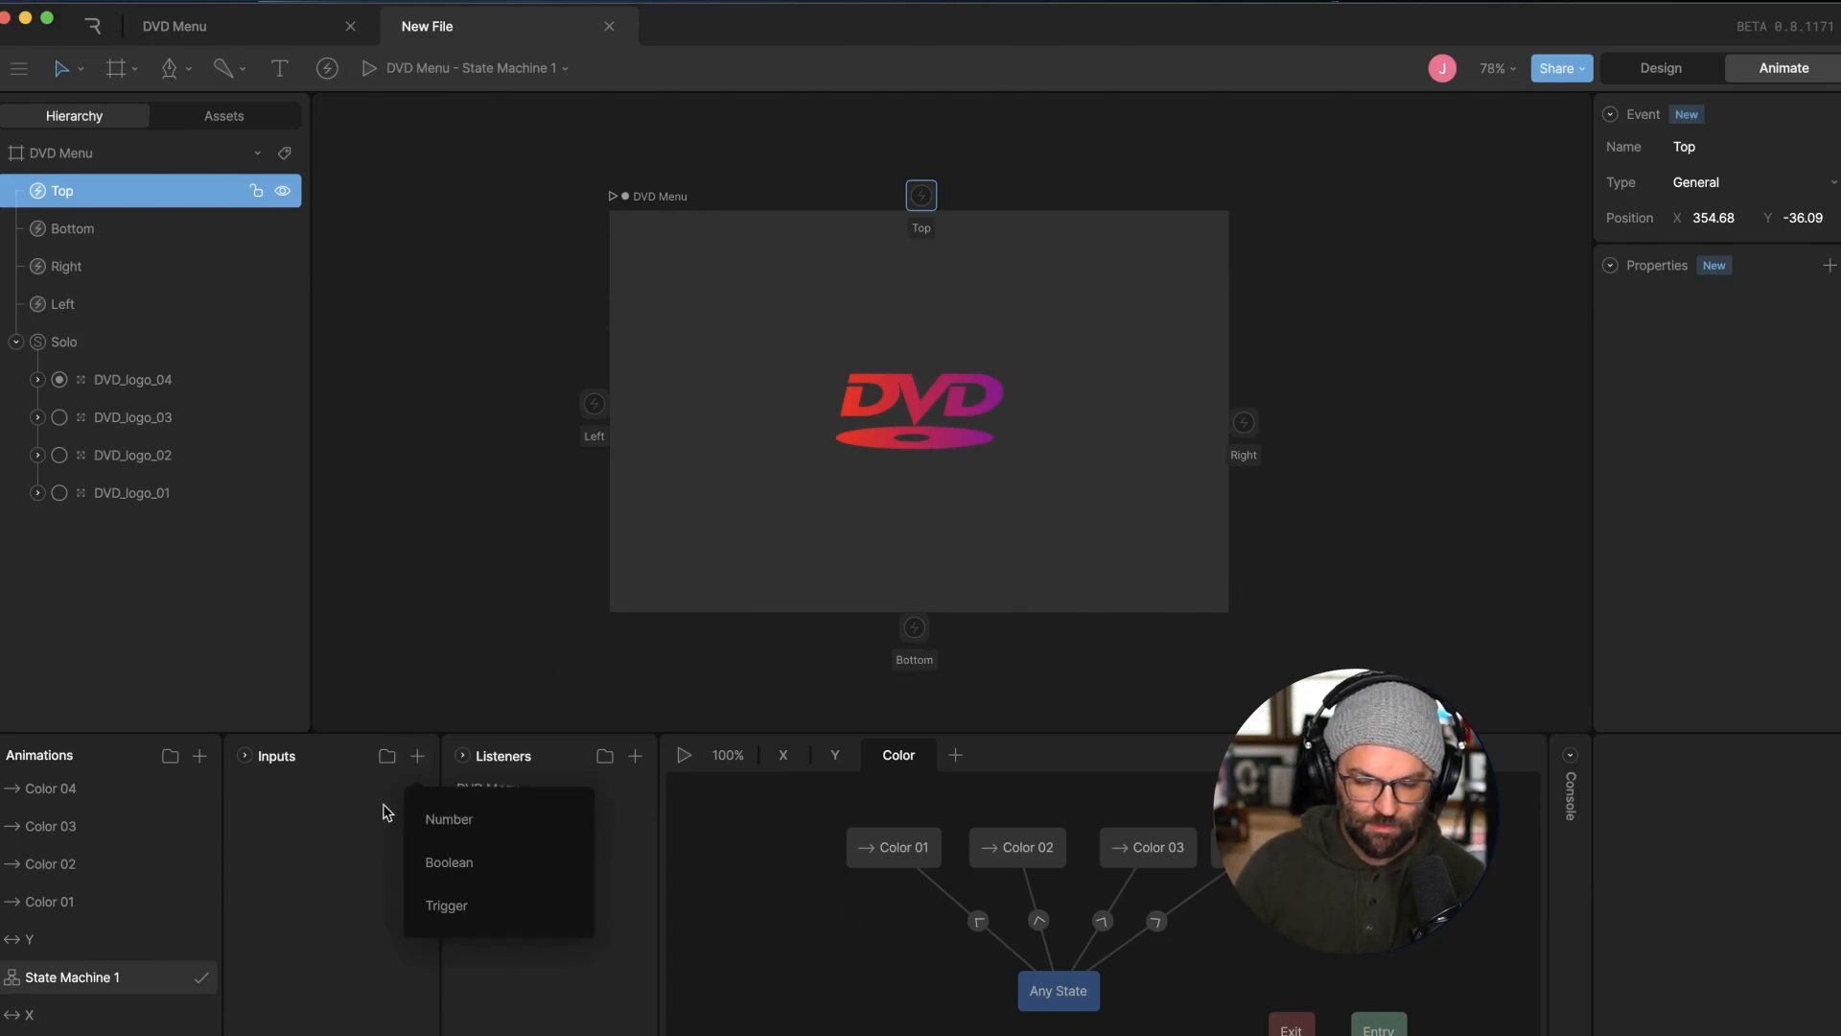
click(451, 832)
double_click(285, 796)
text(c)
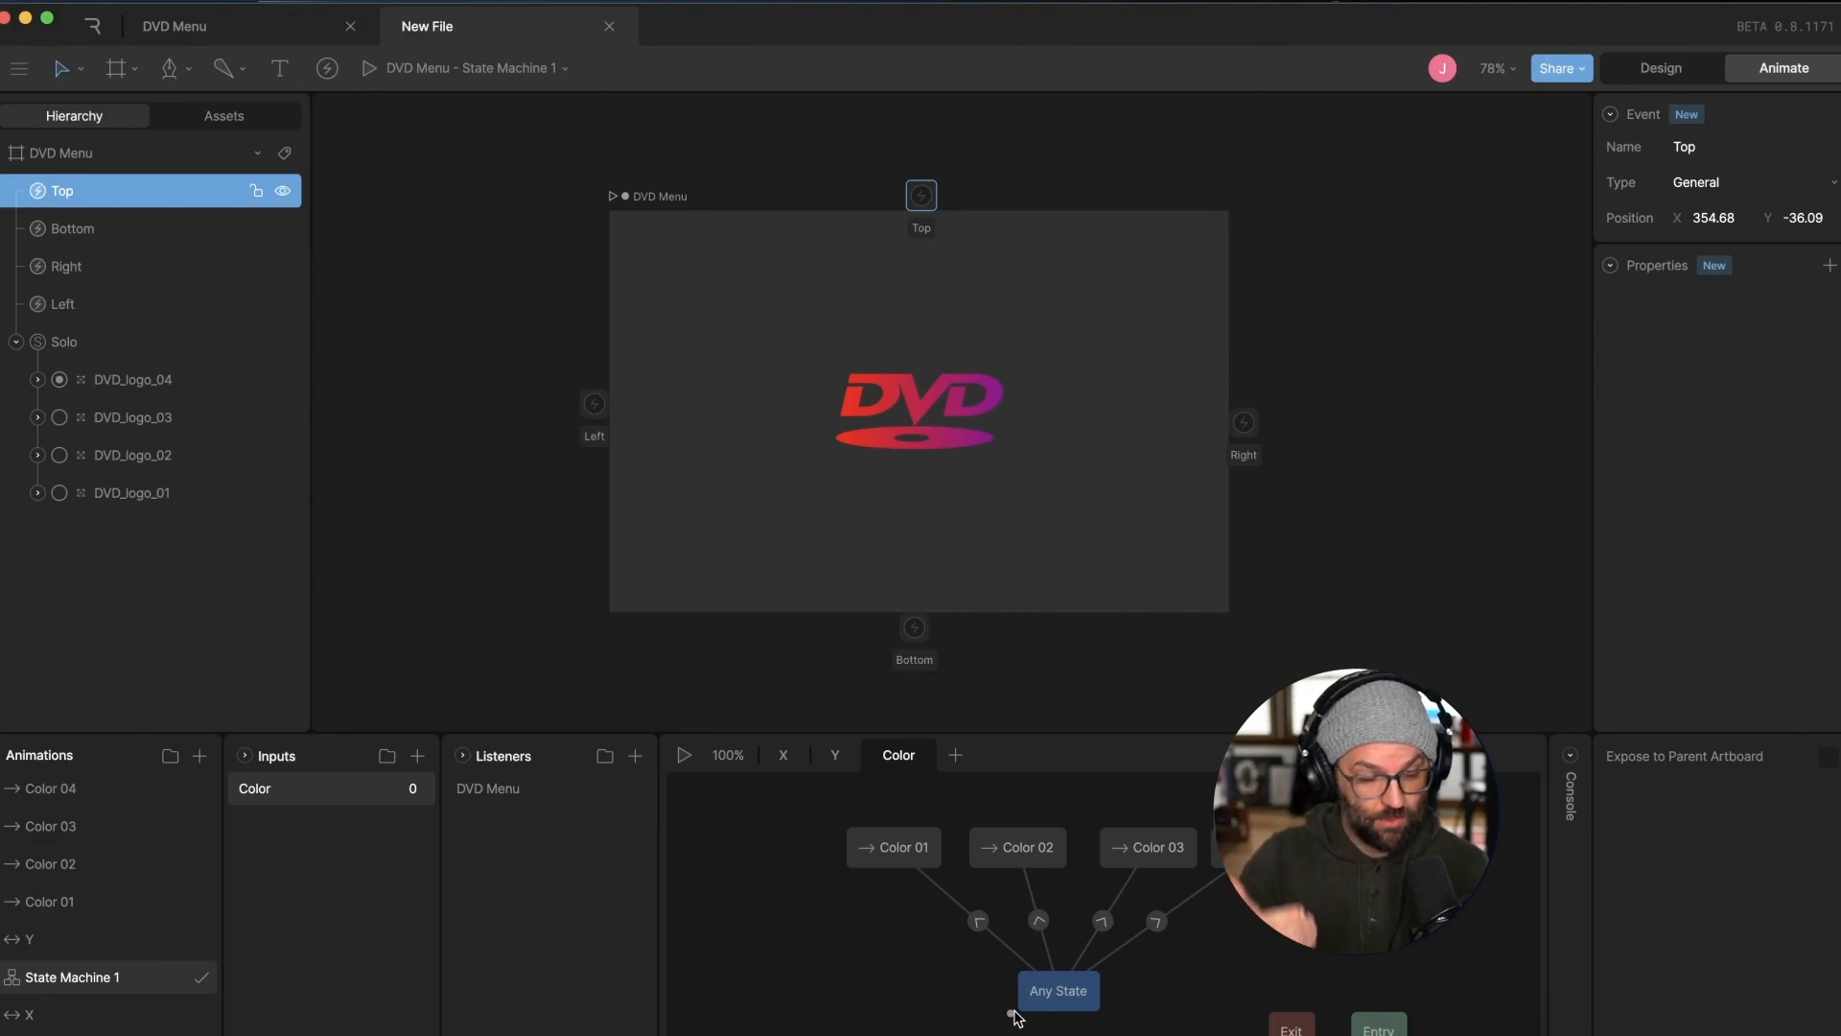
Add transition conditions from Any State: Color == 1 for the Color 01 state and Color == 2 for Color 02
click(979, 920)
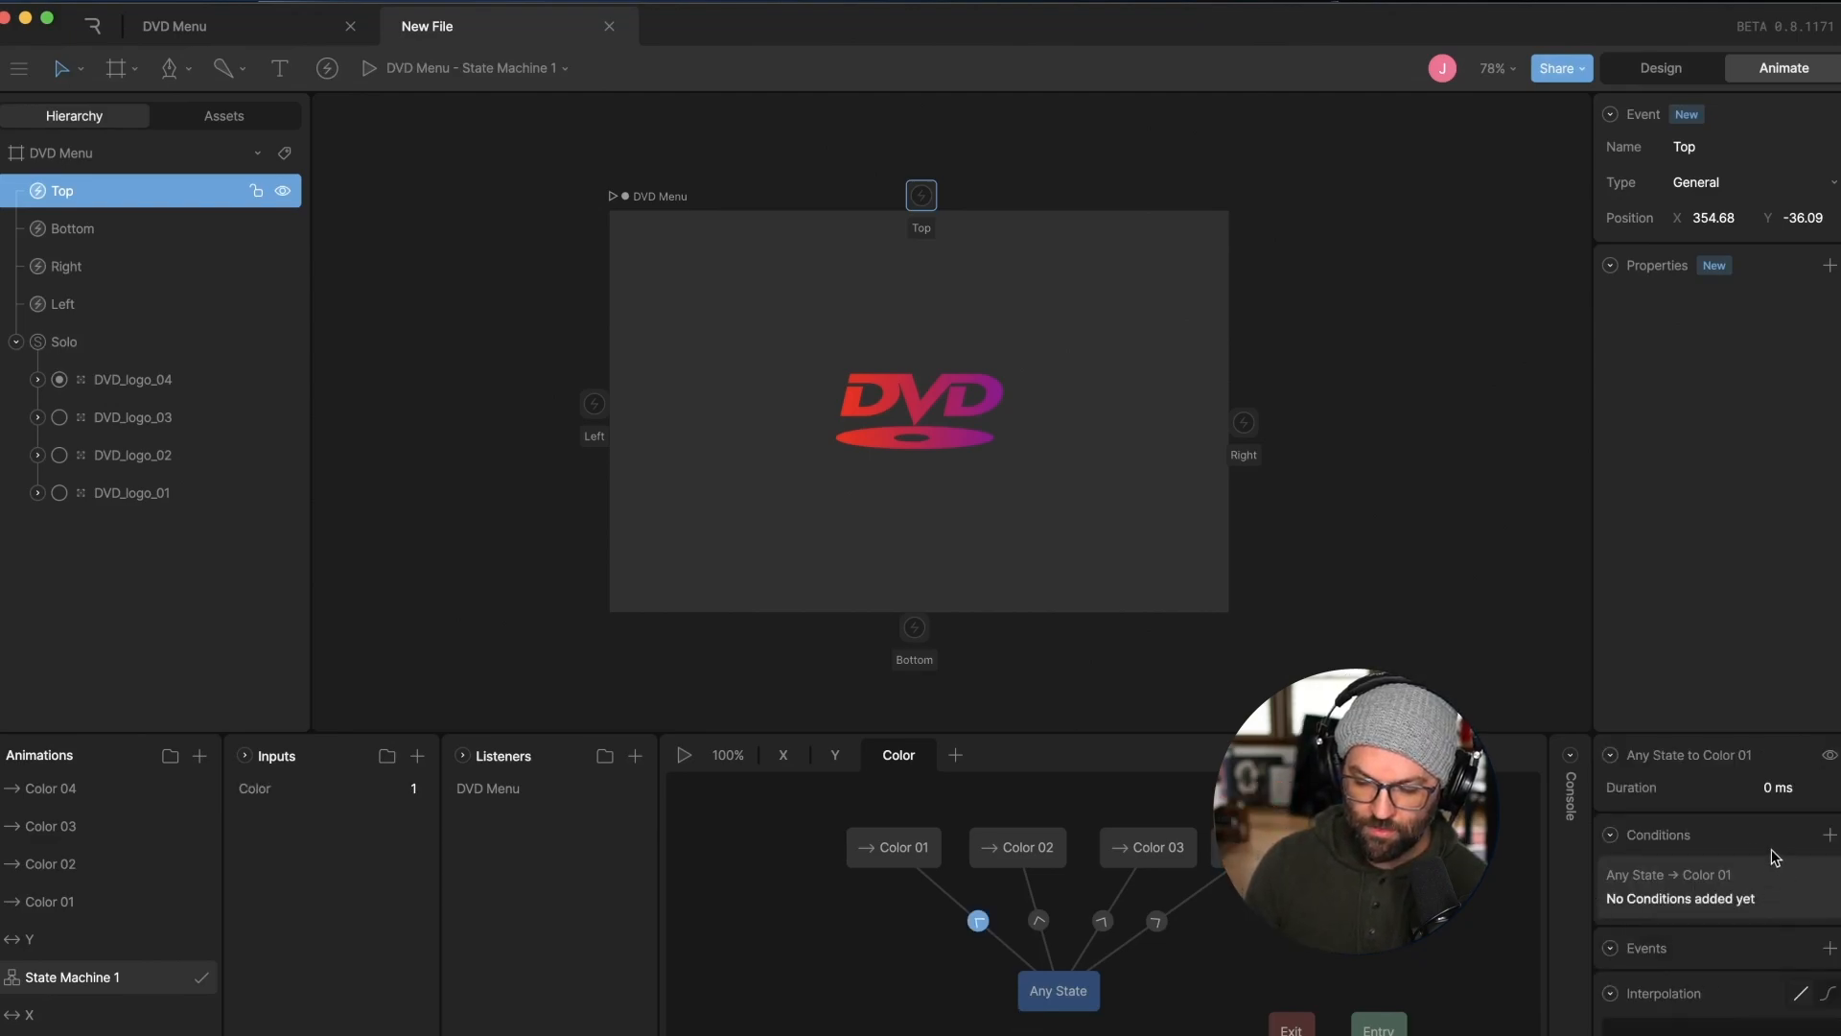
click(1829, 837)
click(1803, 895)
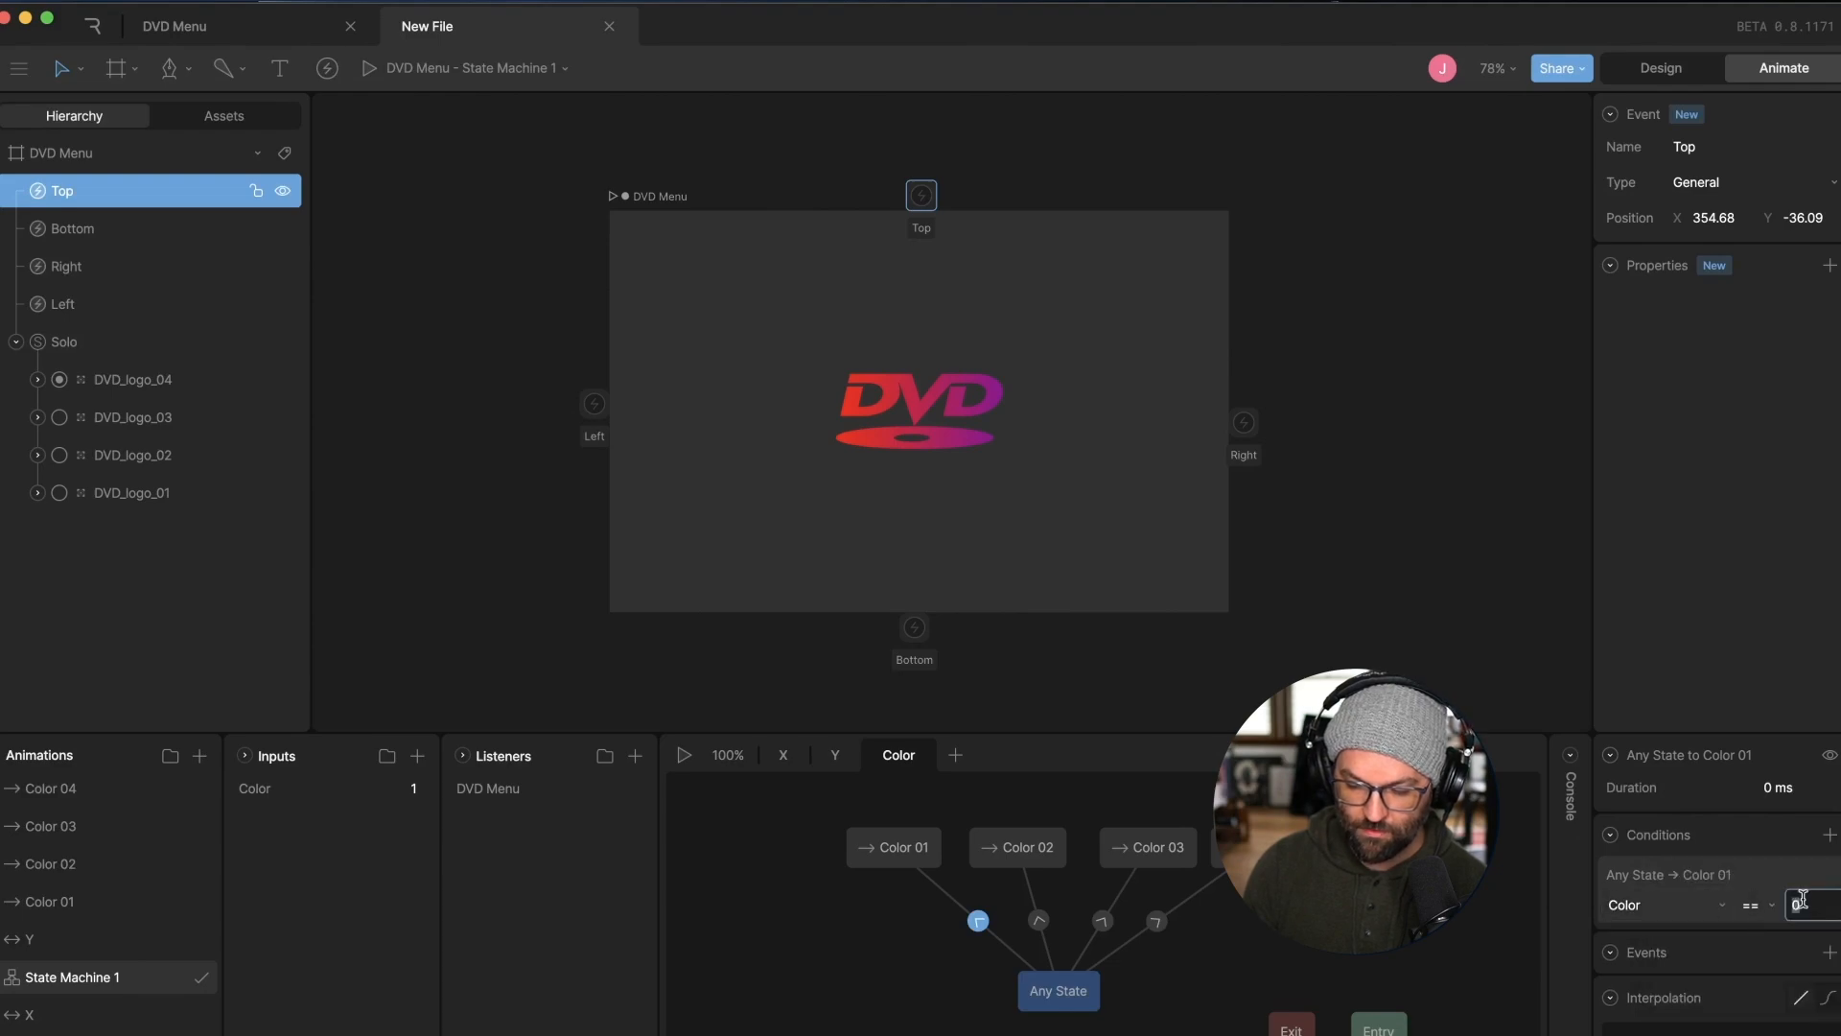
click(894, 844)
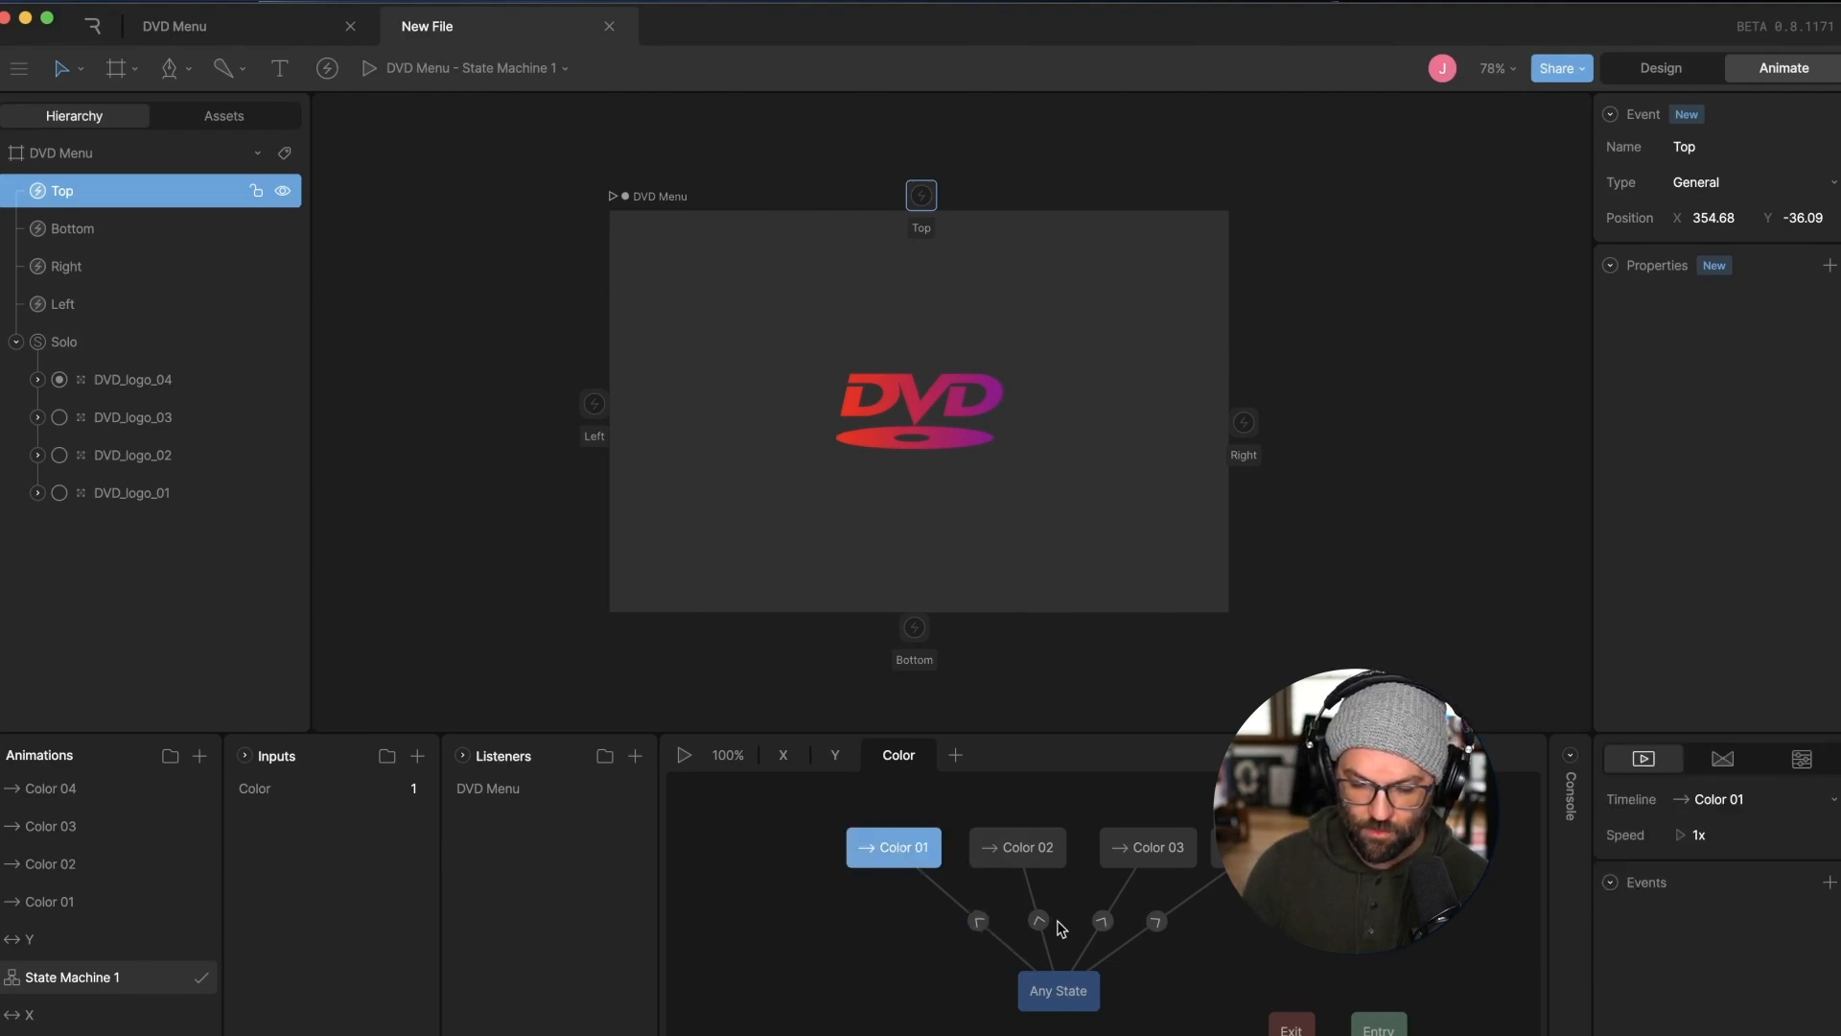
click(1039, 921)
click(1829, 836)
click(1790, 899)
click(1799, 904)
text(2)
Add transition conditions from Any State: Color == 3 for the Color 03 state and Color == 4 for Color 04
click(1101, 920)
click(1833, 837)
click(1808, 896)
text(3)
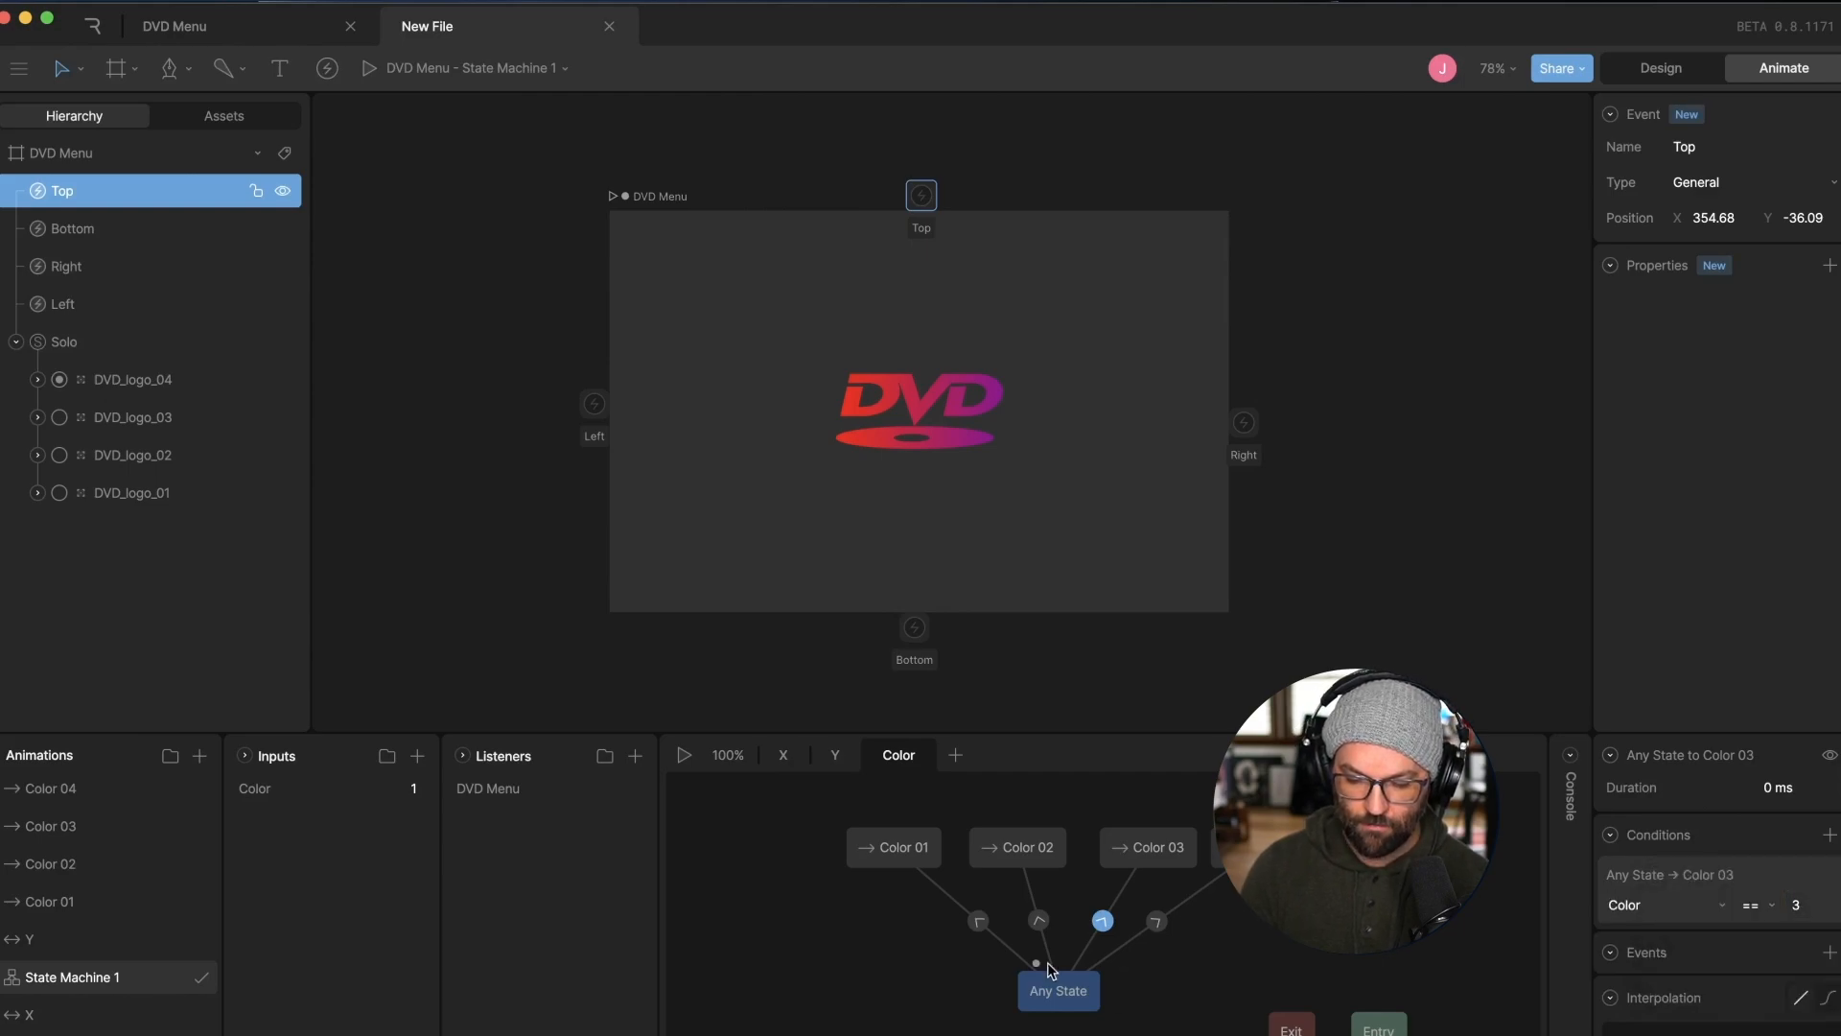
click(1156, 921)
click(1831, 835)
click(1809, 897)
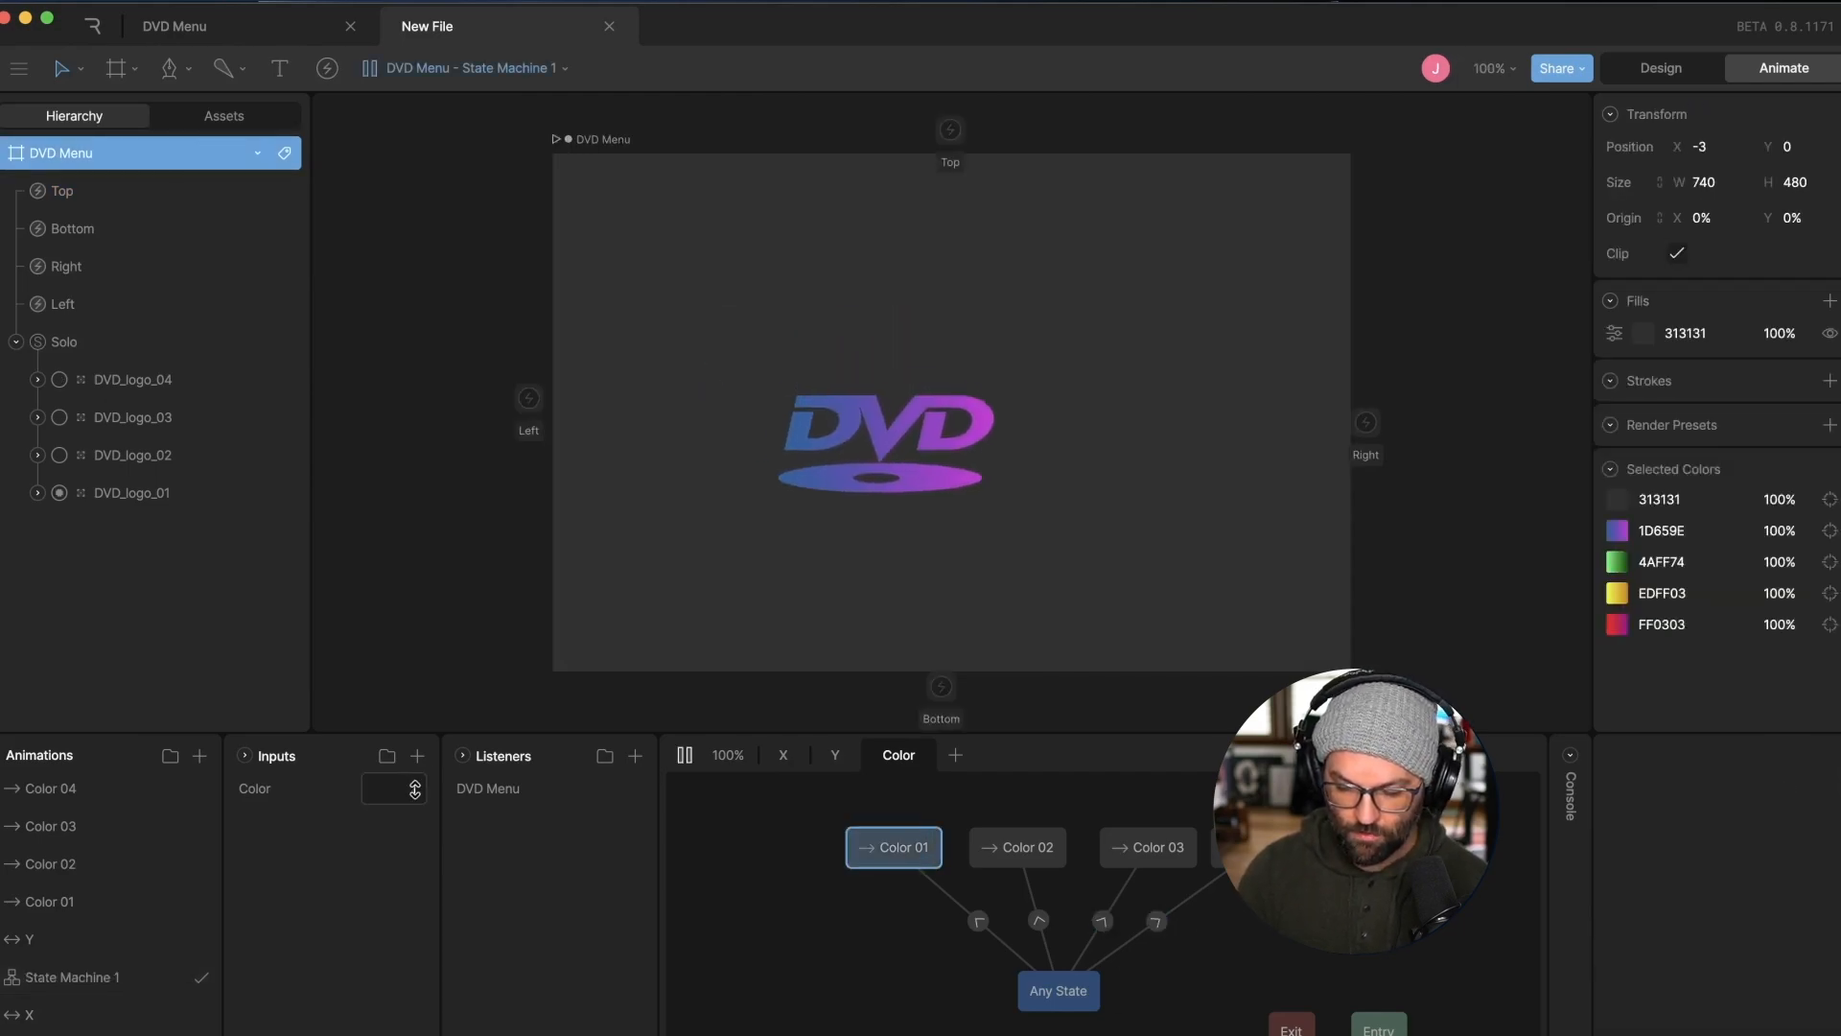
Test the logo colour switching in the running state machine by changing the Color input through 2 and up to 4
click(413, 789)
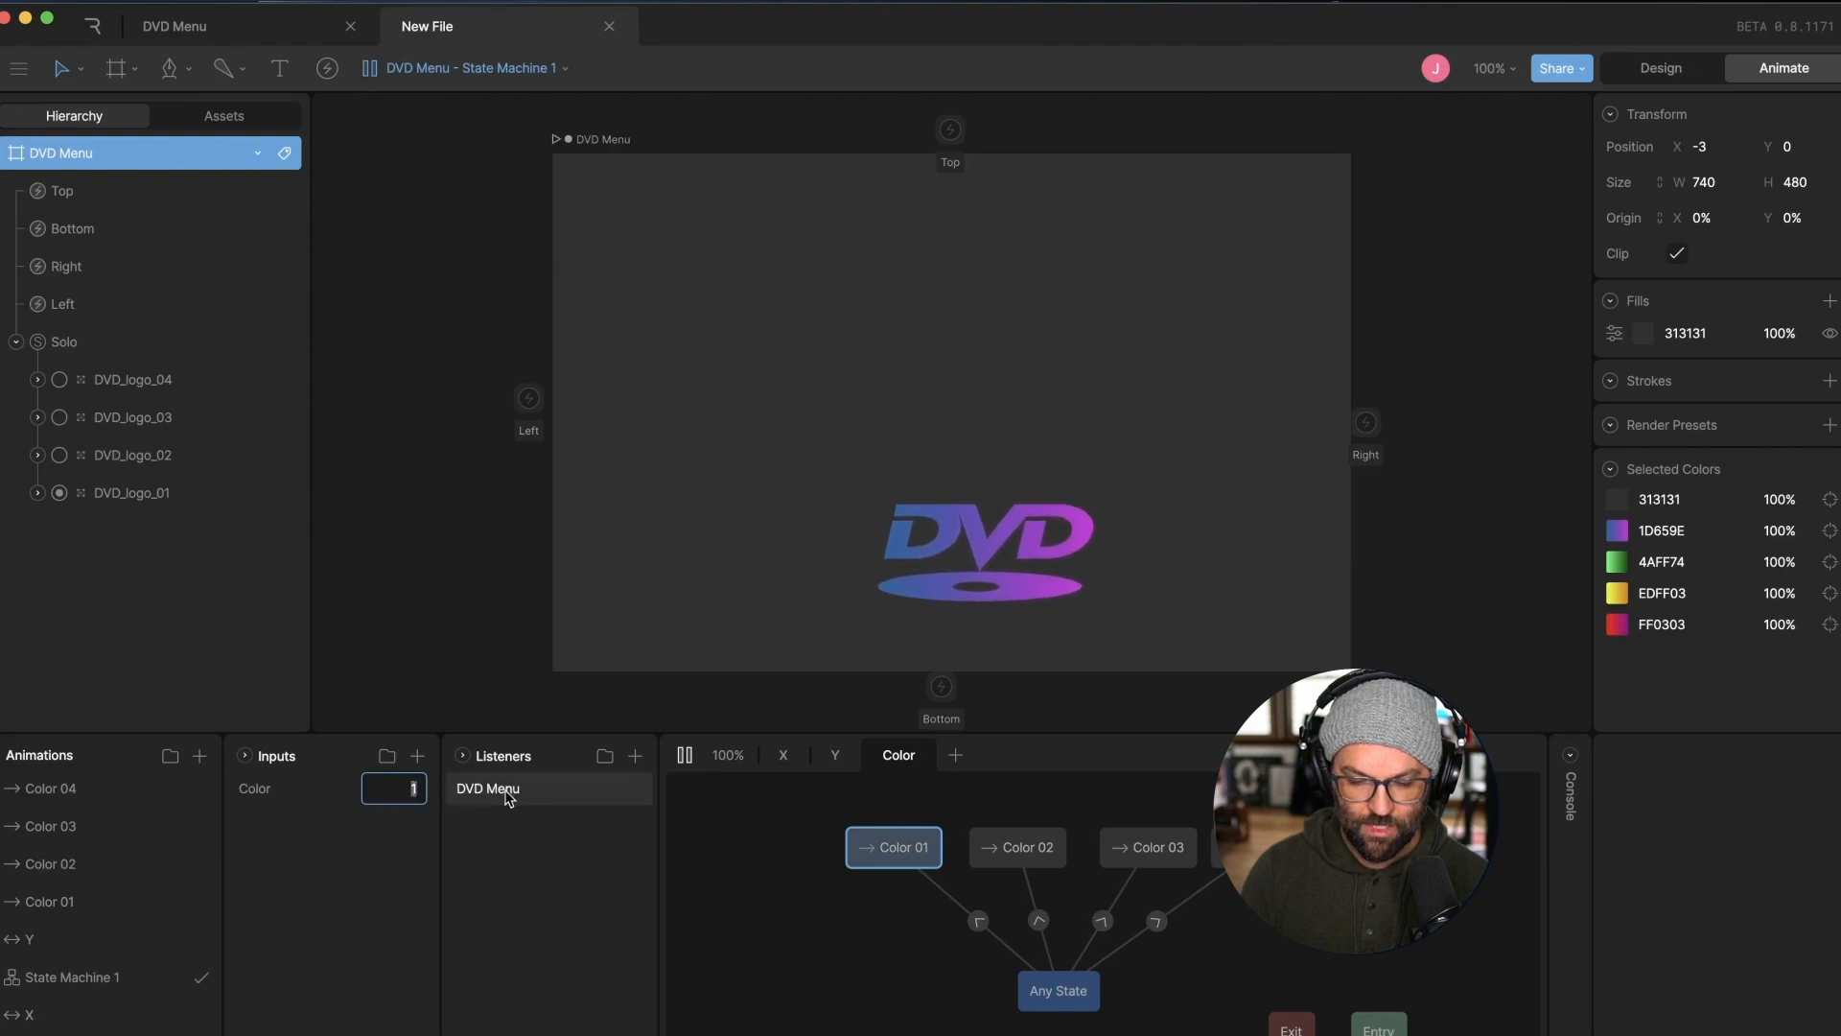
text(2)
key(Return)
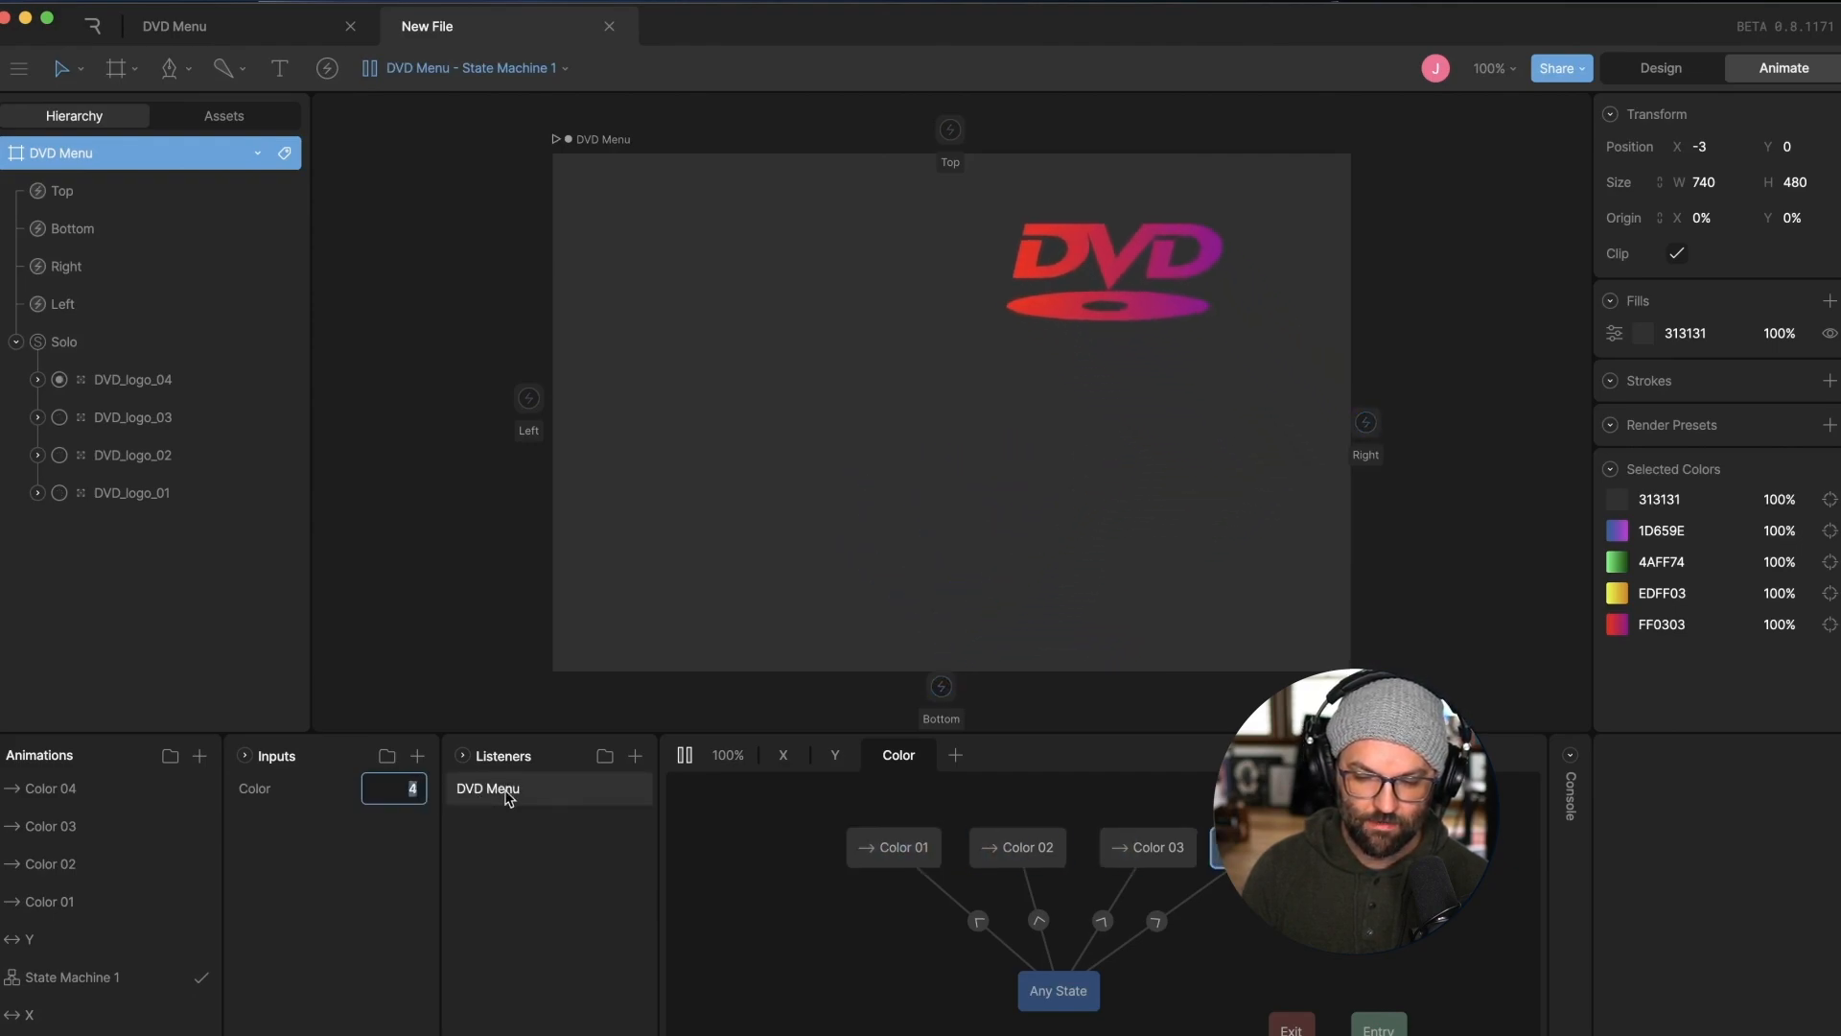
Rename the DVD Menu listener to Top and add a second artboard listener named Right
click(508, 798)
double_click(514, 785)
click(478, 790)
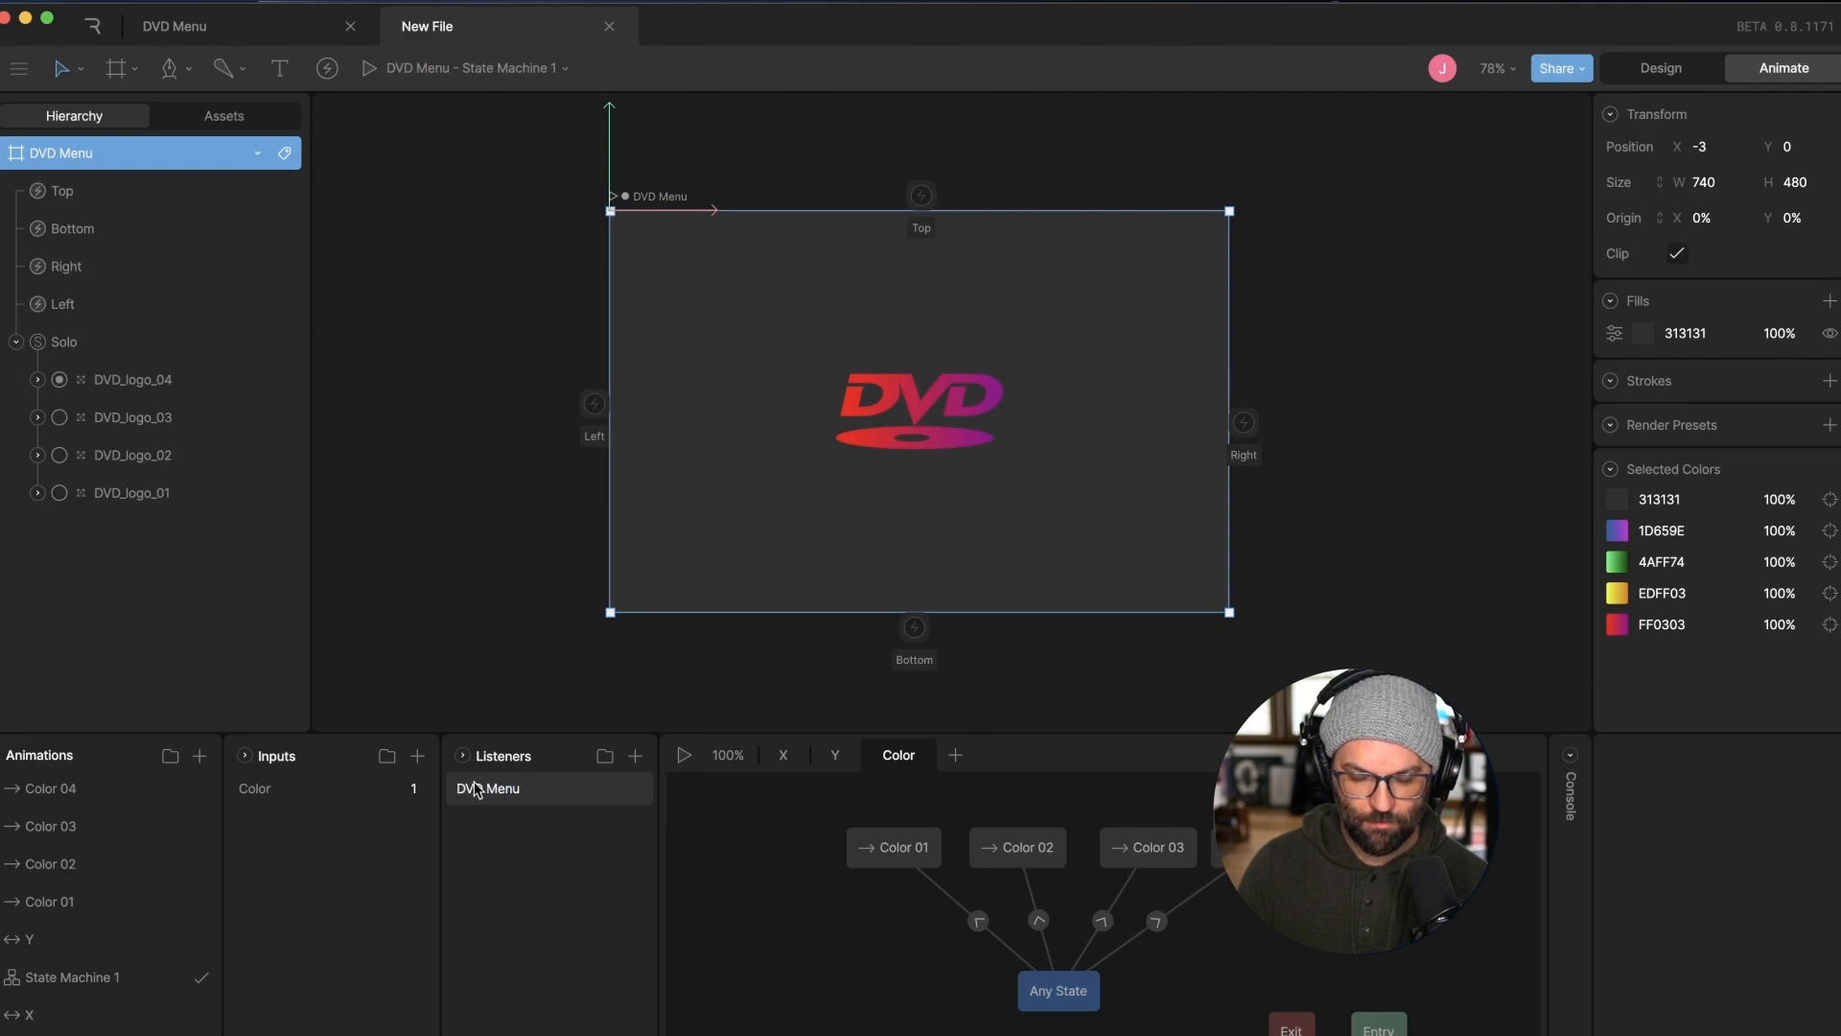
double_click(479, 797)
text(Top)
click(635, 756)
double_click(480, 796)
text(Right)
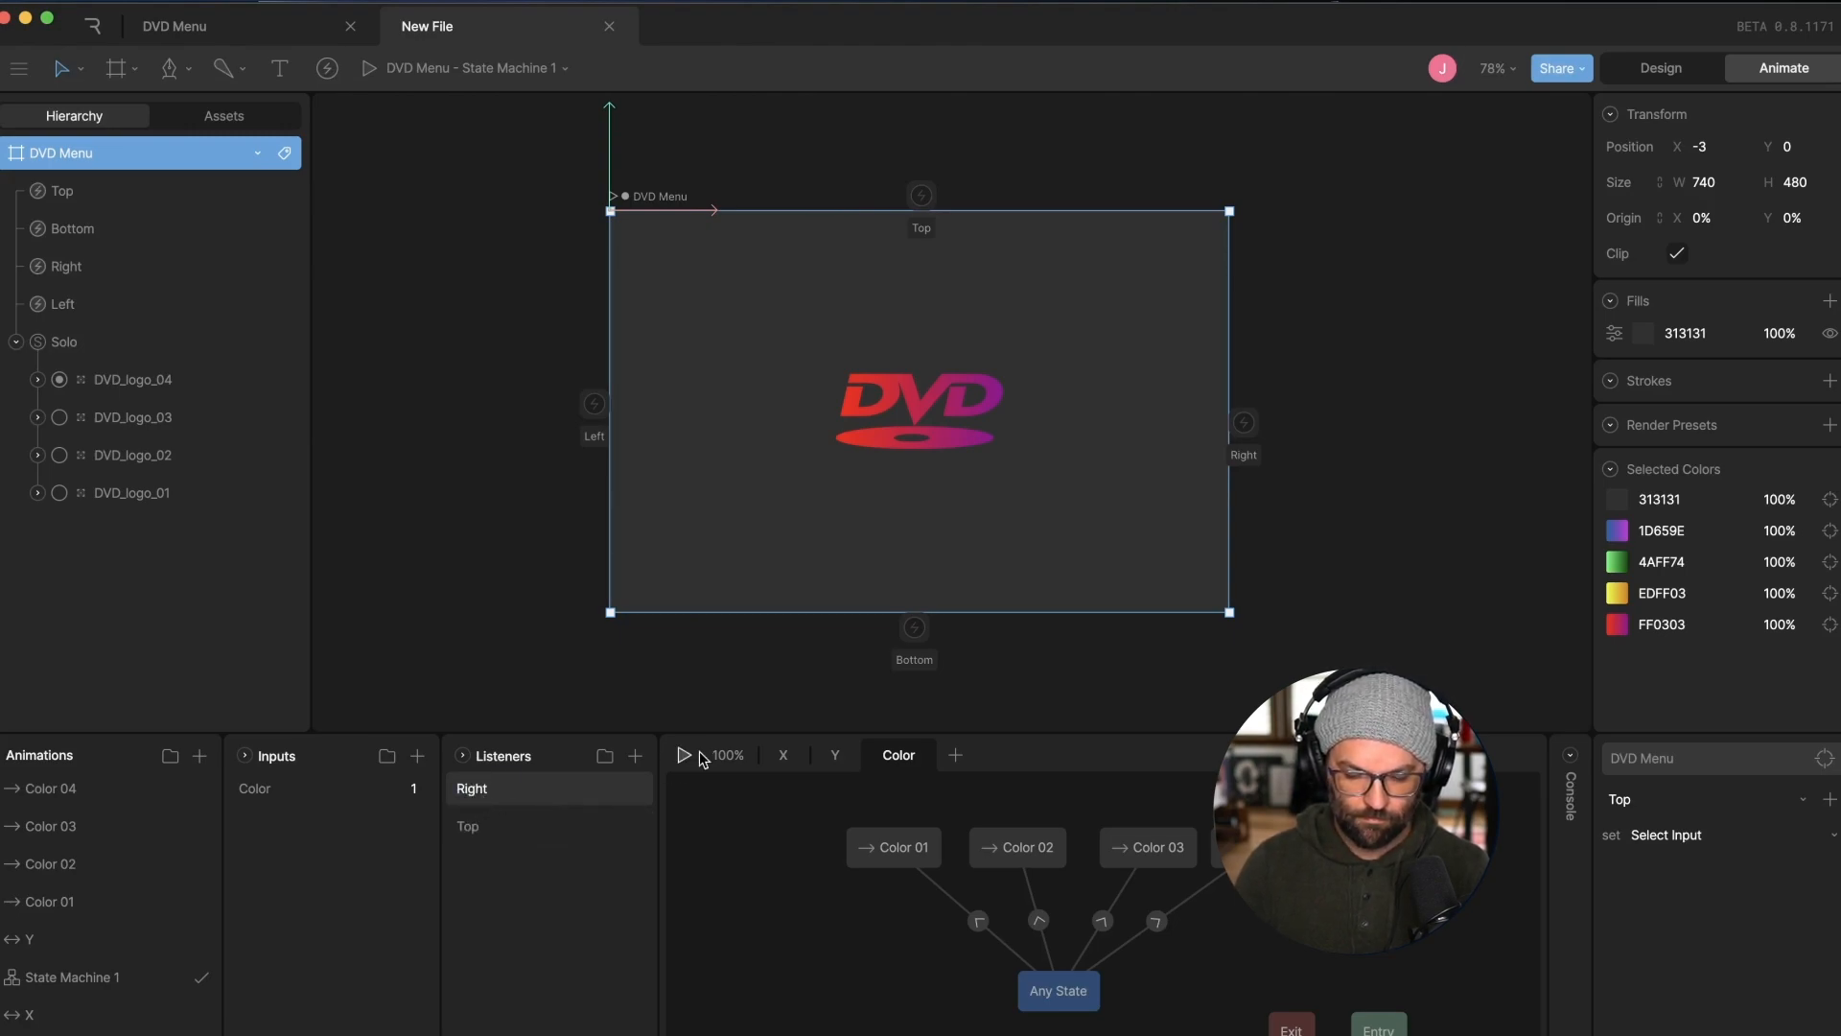
Add two more listeners on the DVD Menu artboard and name them Bottom and Left
click(635, 756)
double_click(519, 788)
text(Bo)
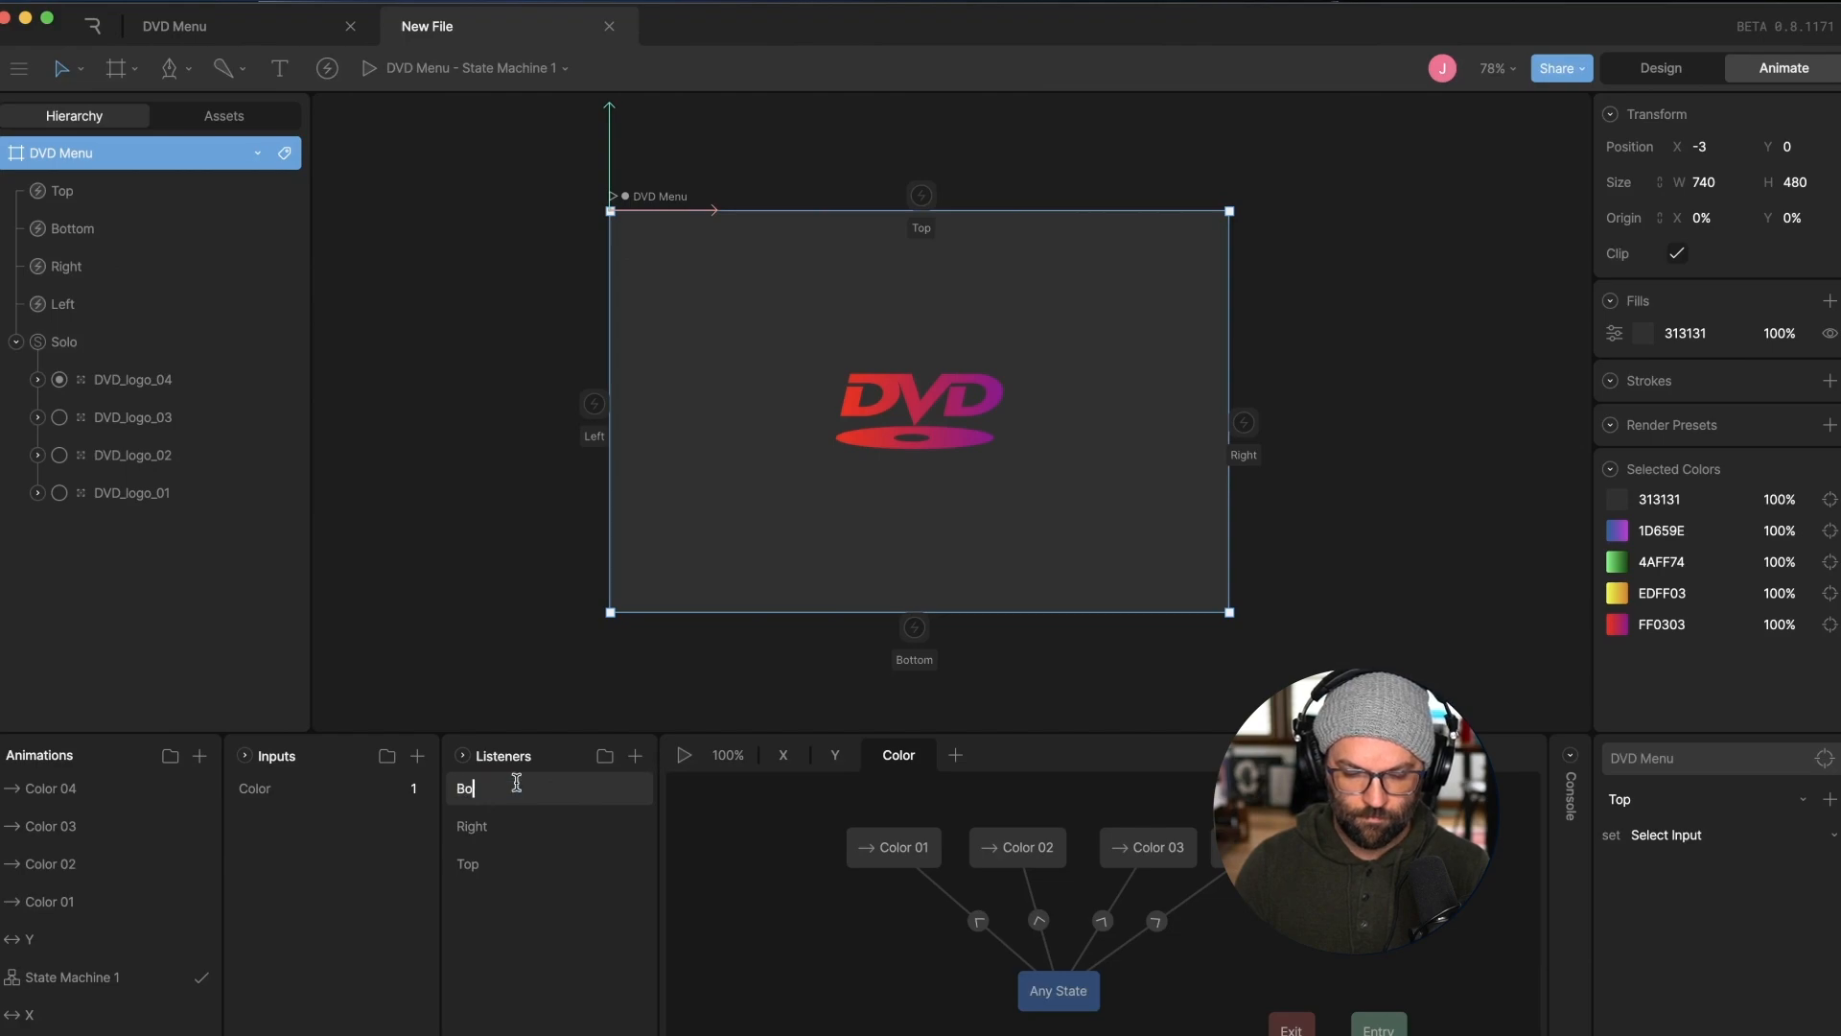
click(633, 755)
double_click(512, 785)
text(Left)
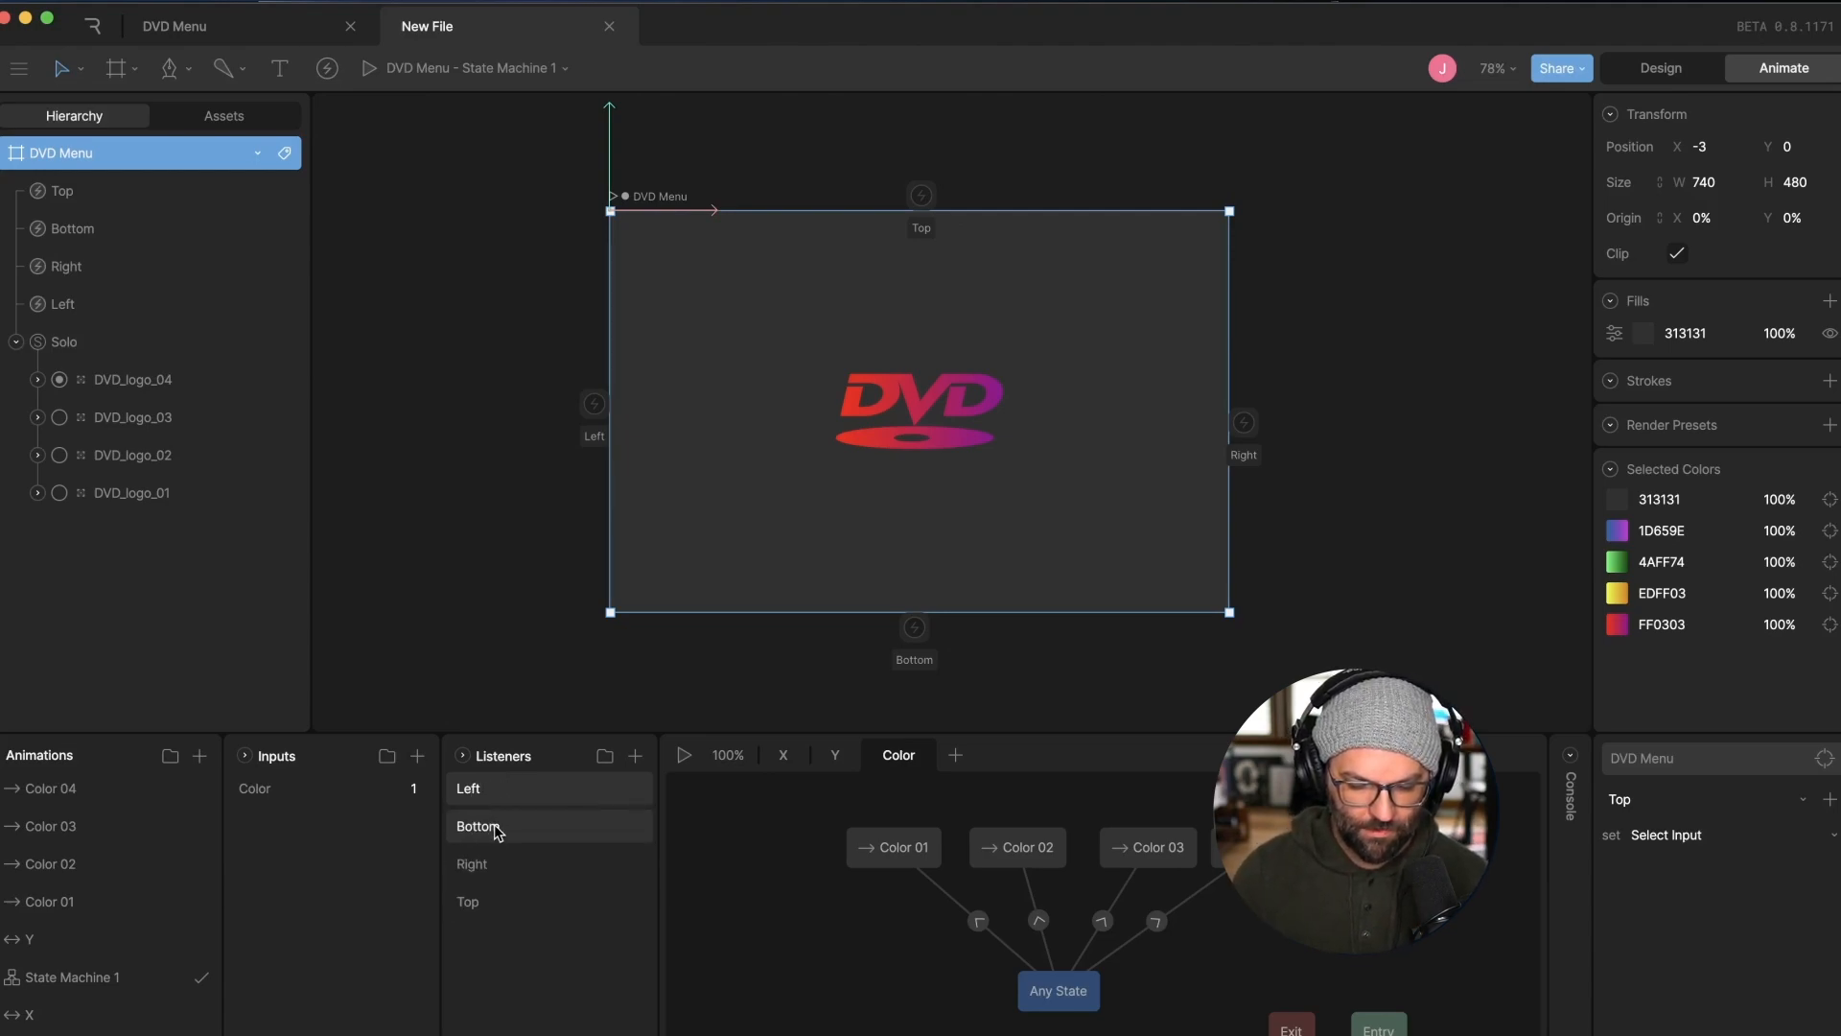
Make the Left listener respond to the Left event and set the Color input to 1
click(499, 829)
click(499, 865)
click(500, 899)
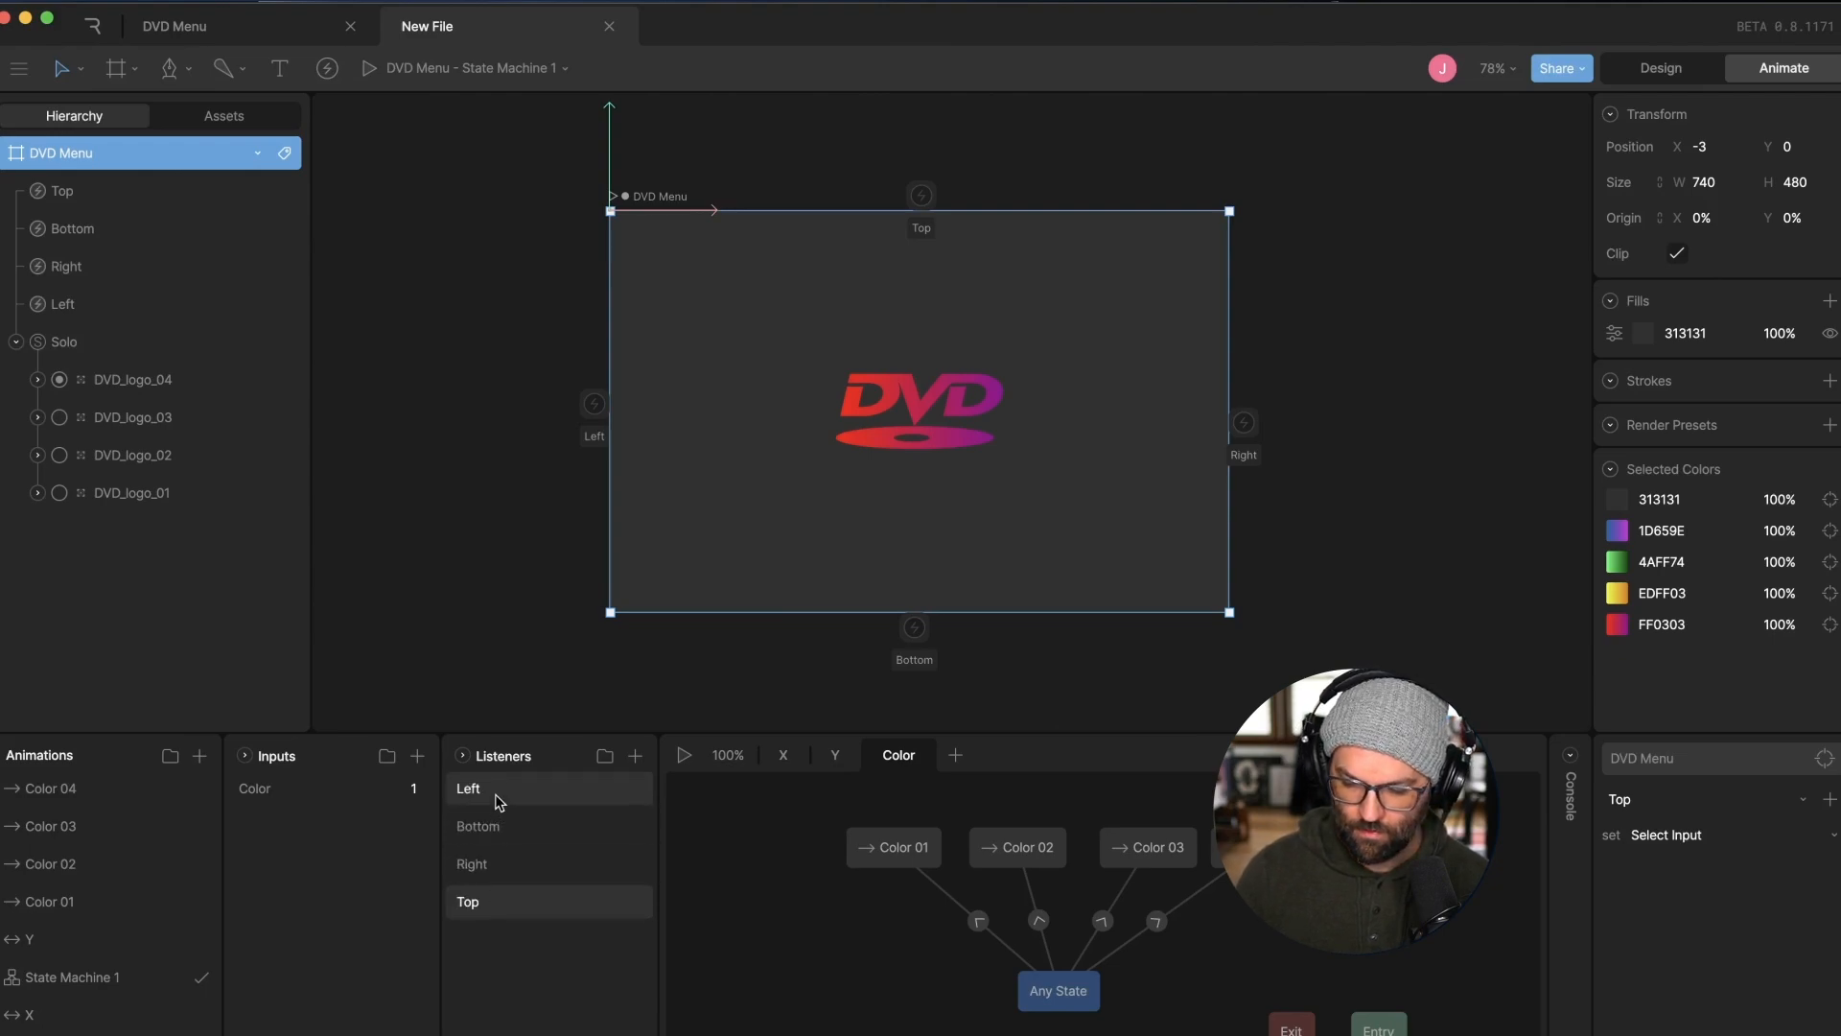
click(499, 794)
click(1787, 804)
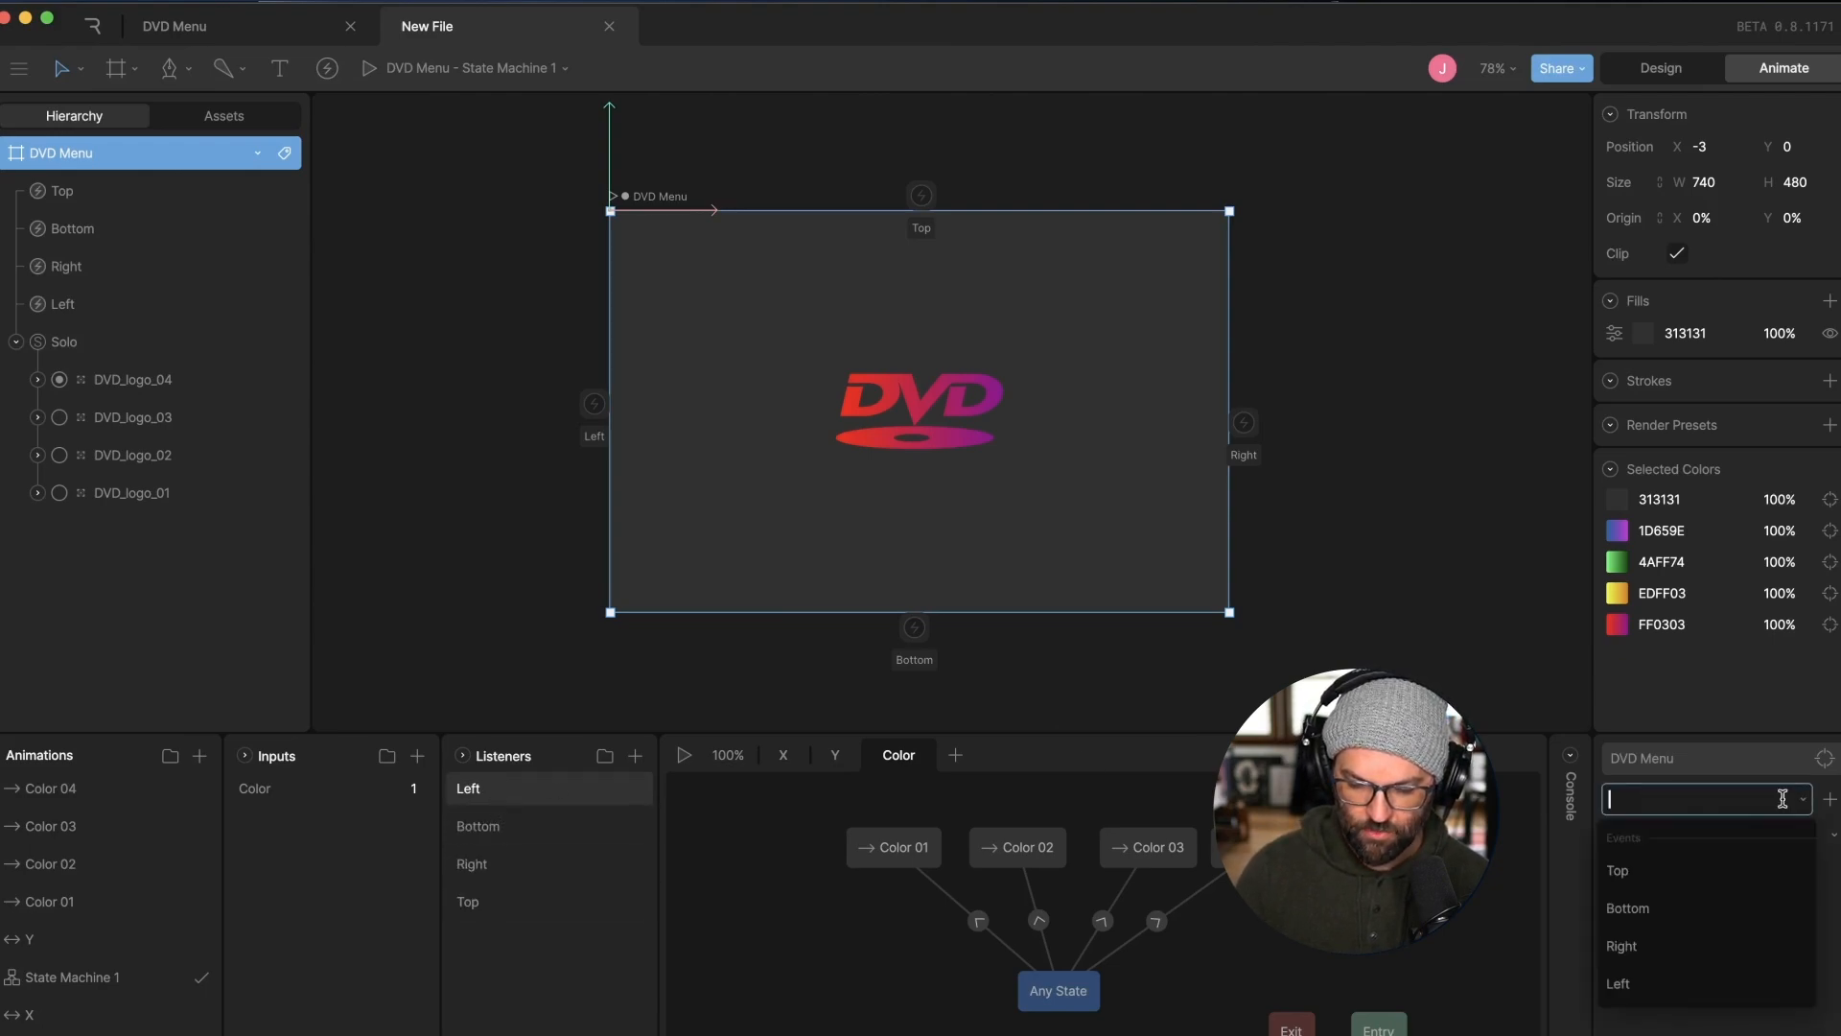
click(1630, 982)
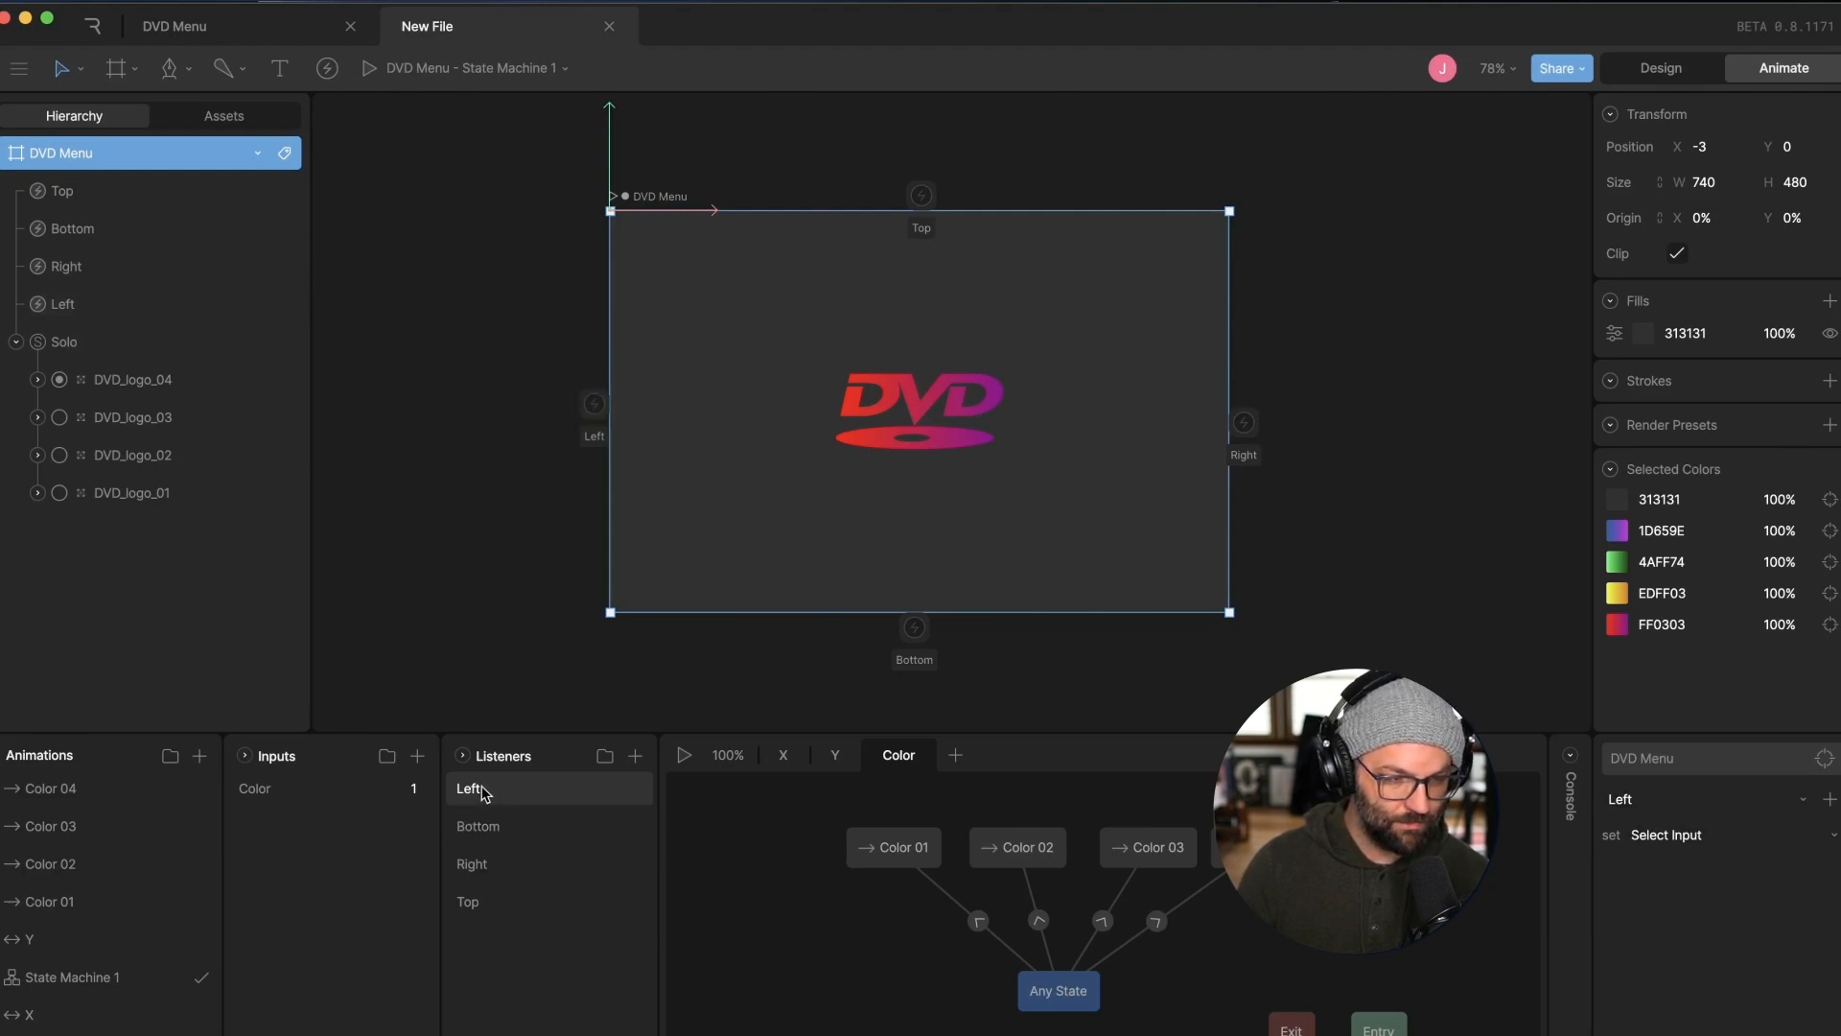
click(1673, 834)
click(1649, 881)
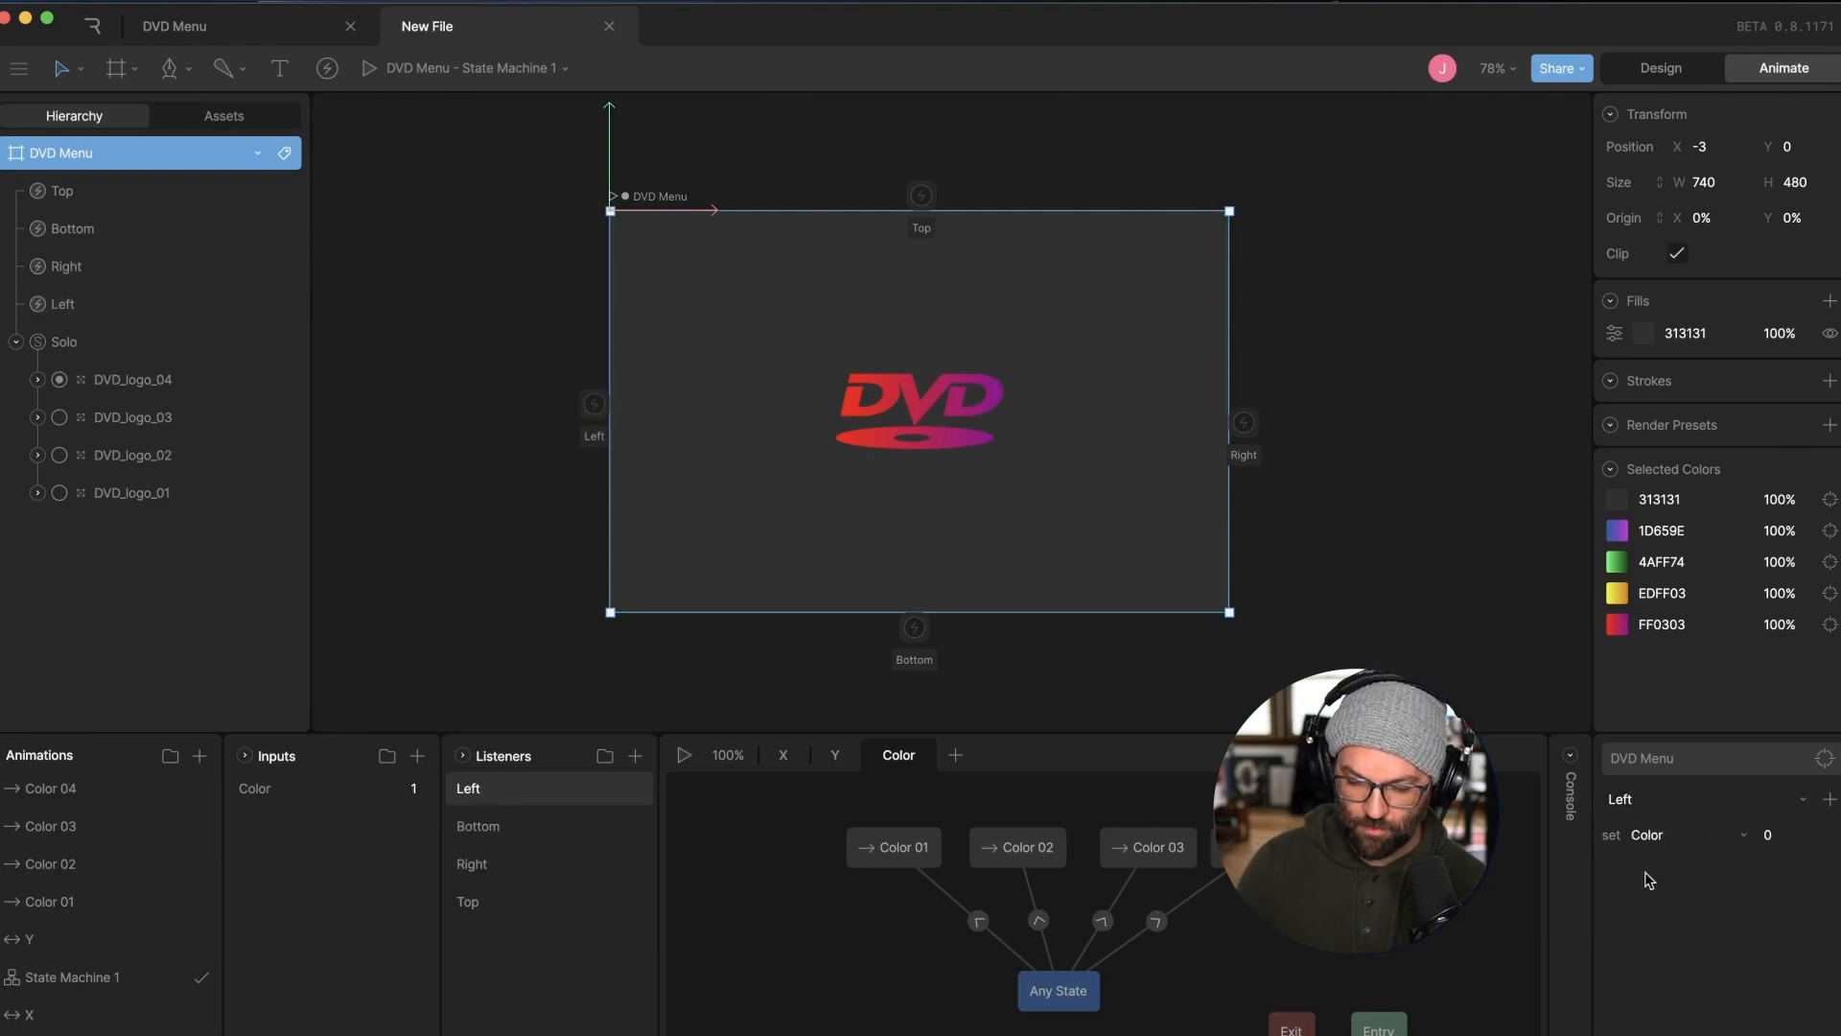
click(1787, 833)
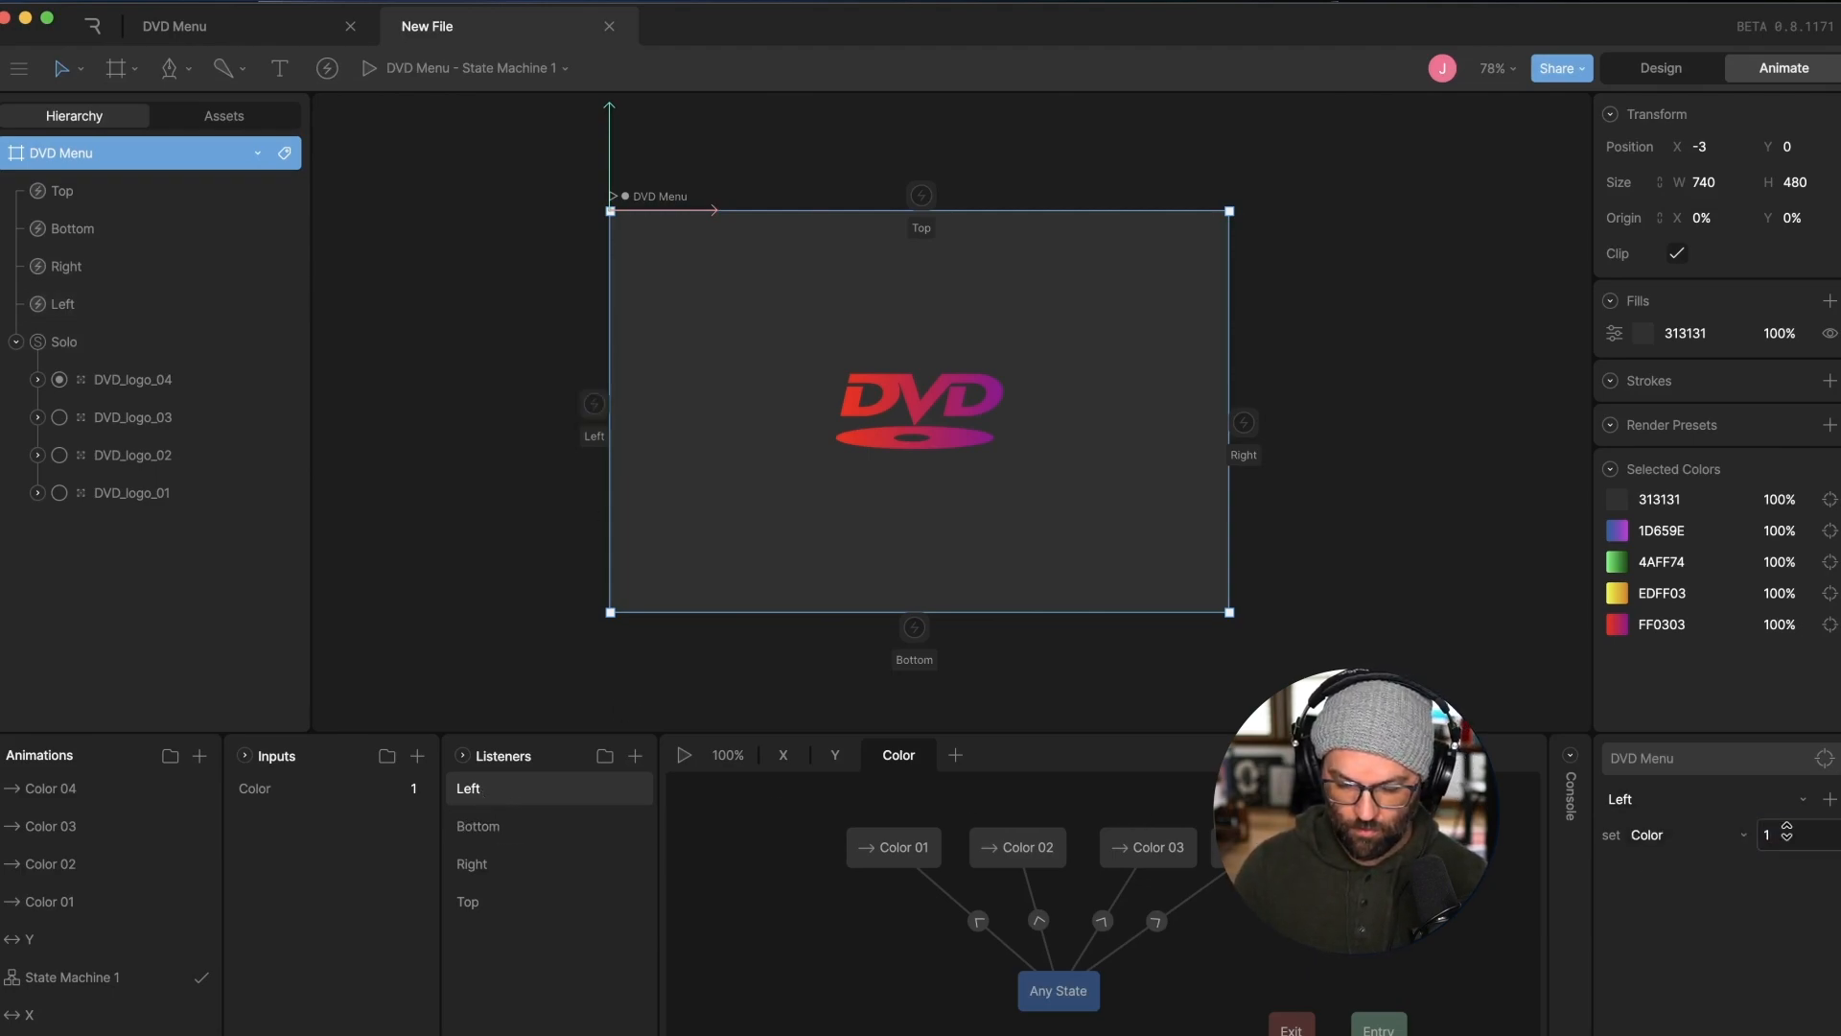
Make the Bottom listener respond to the Bottom event and set the Color input to 2
click(484, 827)
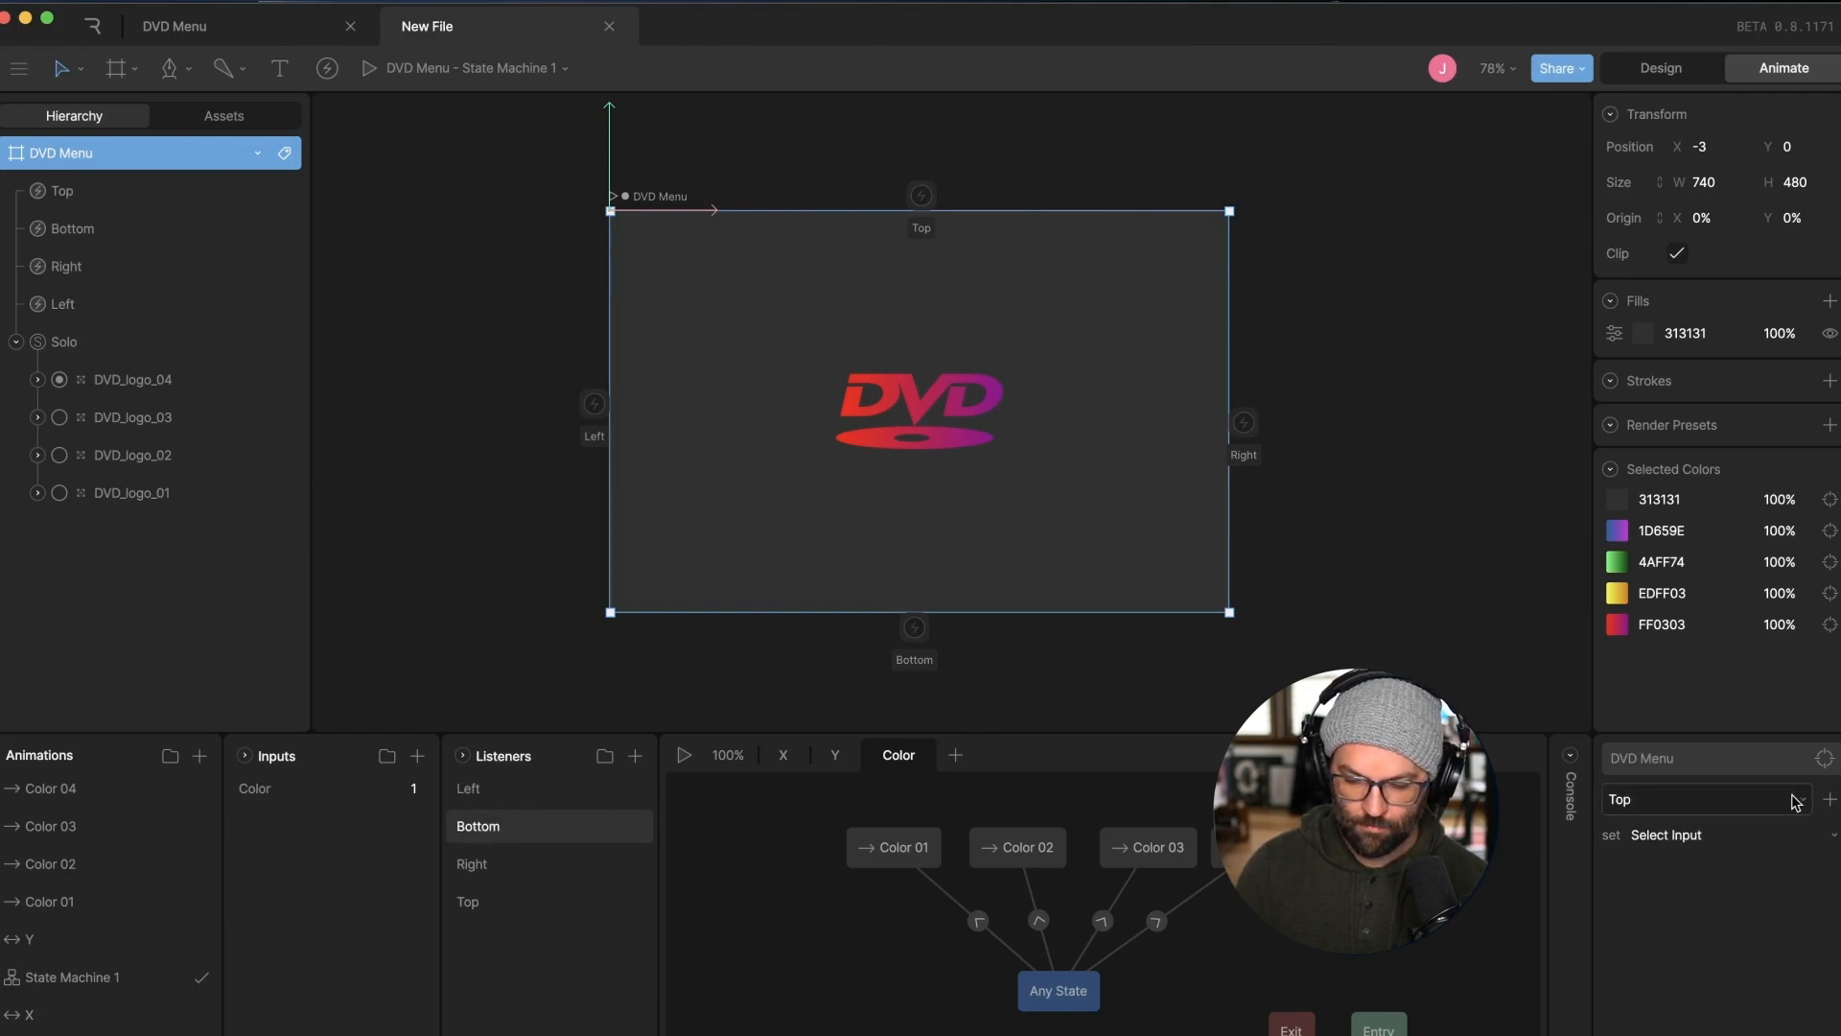
click(1797, 803)
click(1650, 916)
click(1804, 832)
click(1738, 889)
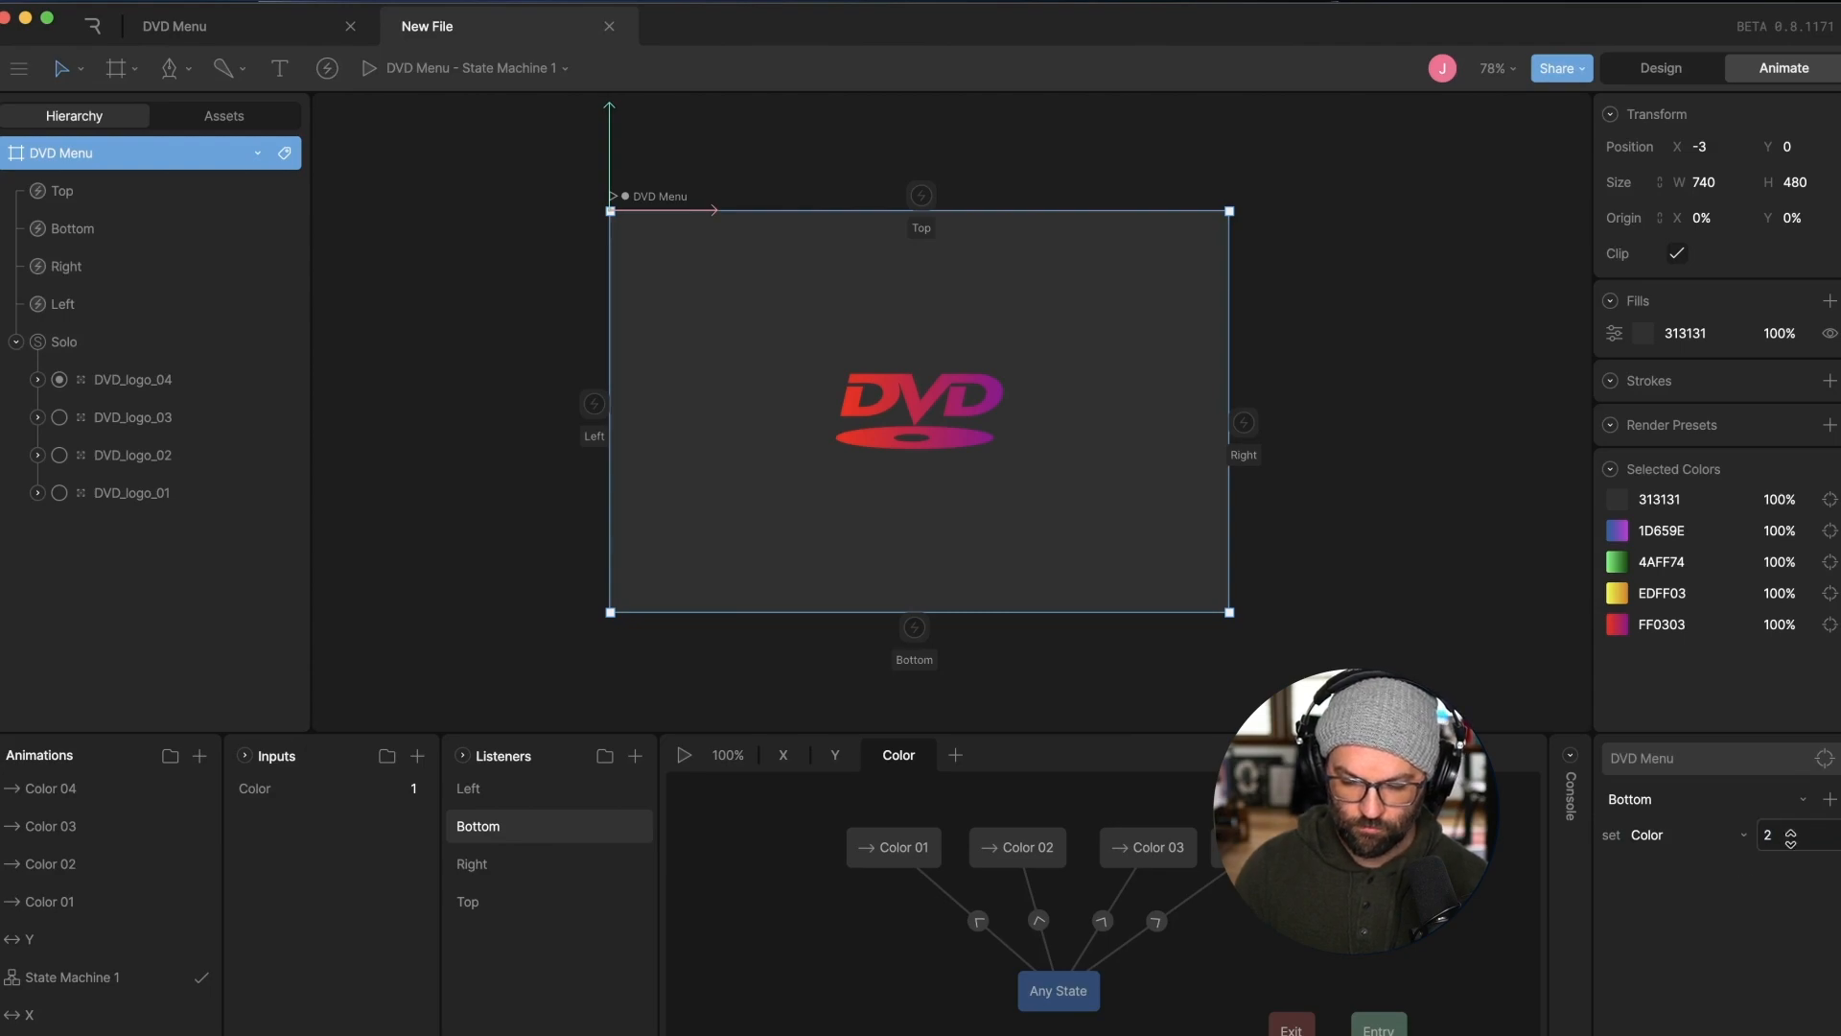
Make the Right listener respond to the Right event and set the Color input to 3
click(475, 865)
click(1633, 802)
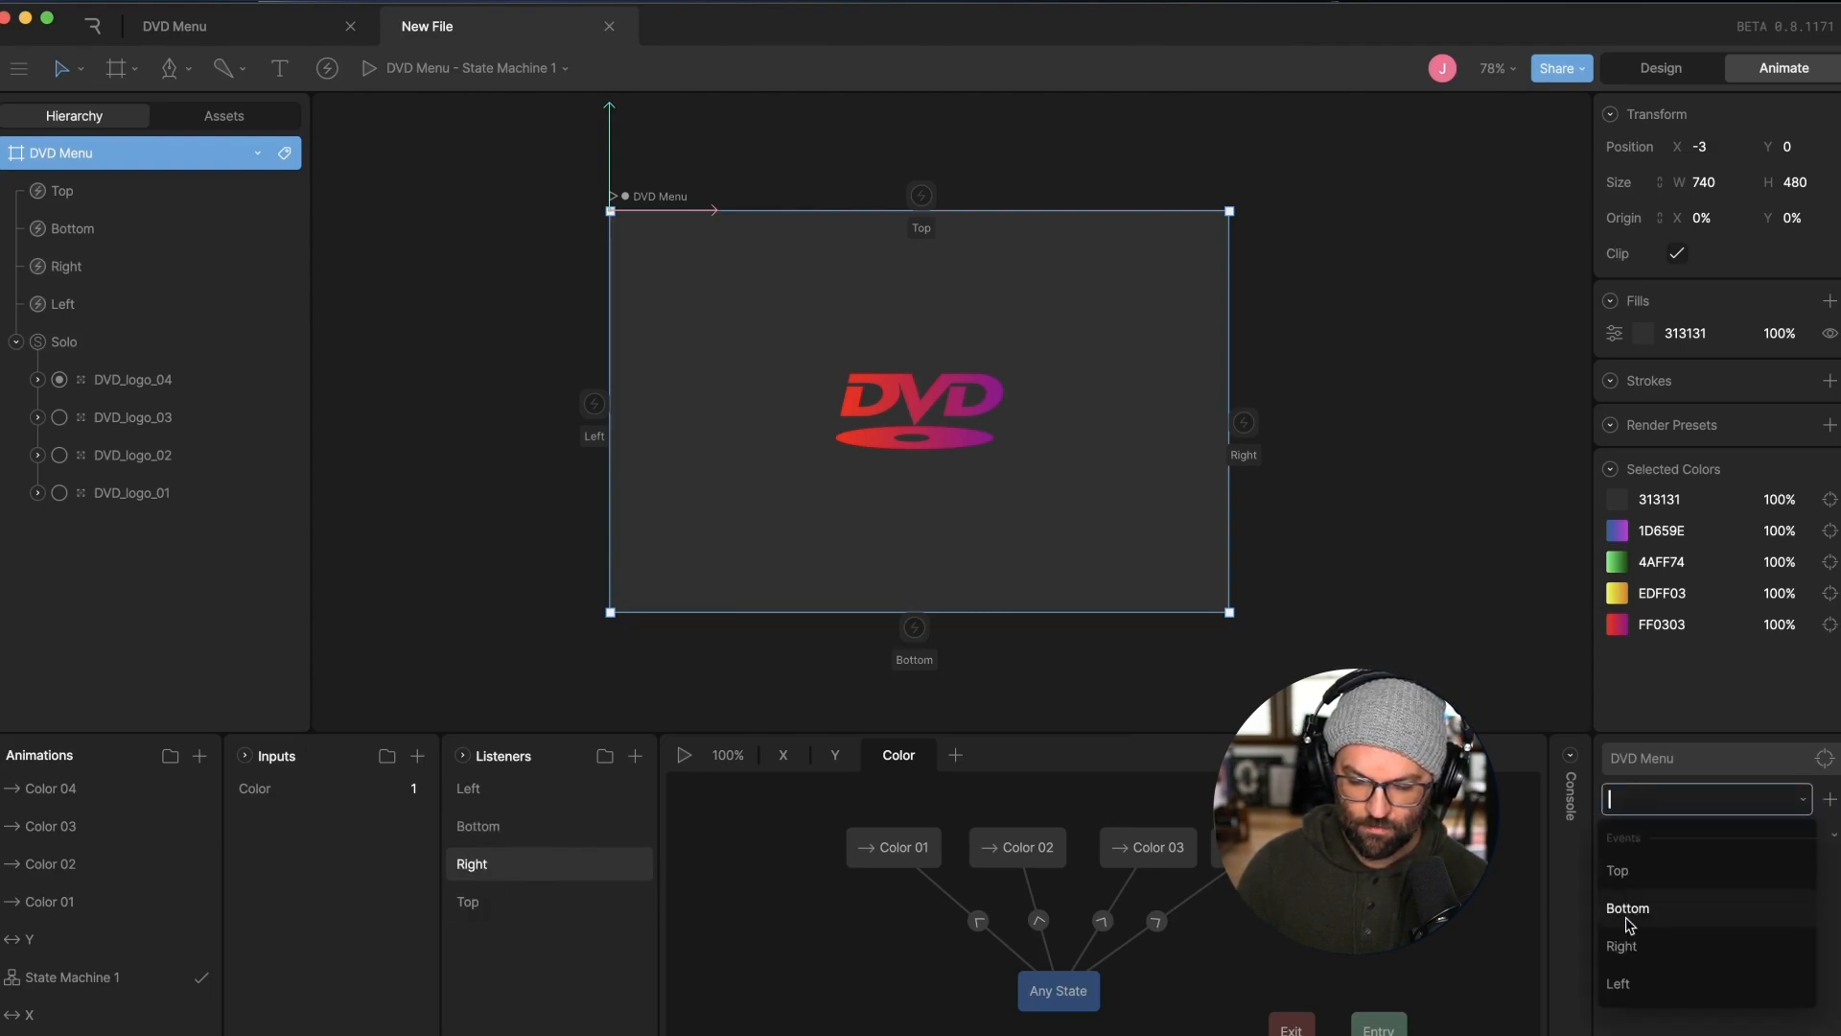
click(1634, 946)
click(1776, 838)
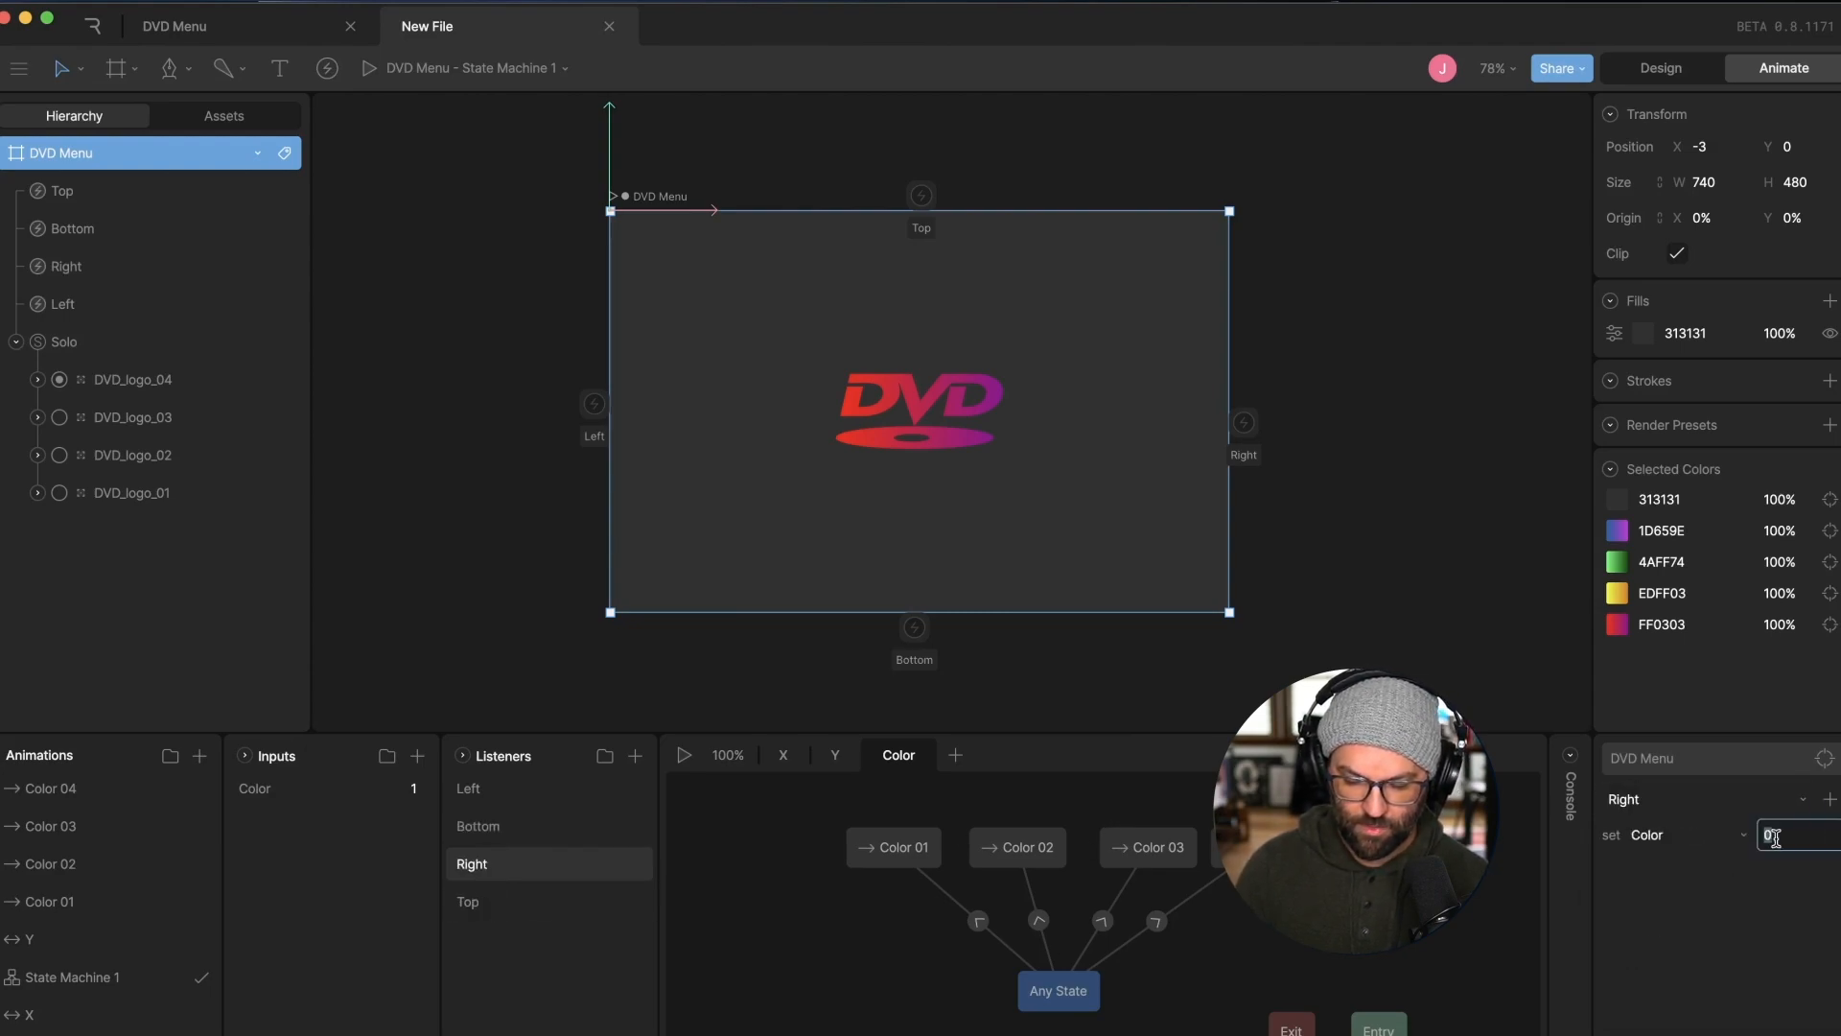
Make the Top listener set the Color input on the Top event, and preview the bouncing logo's colour changes
click(556, 895)
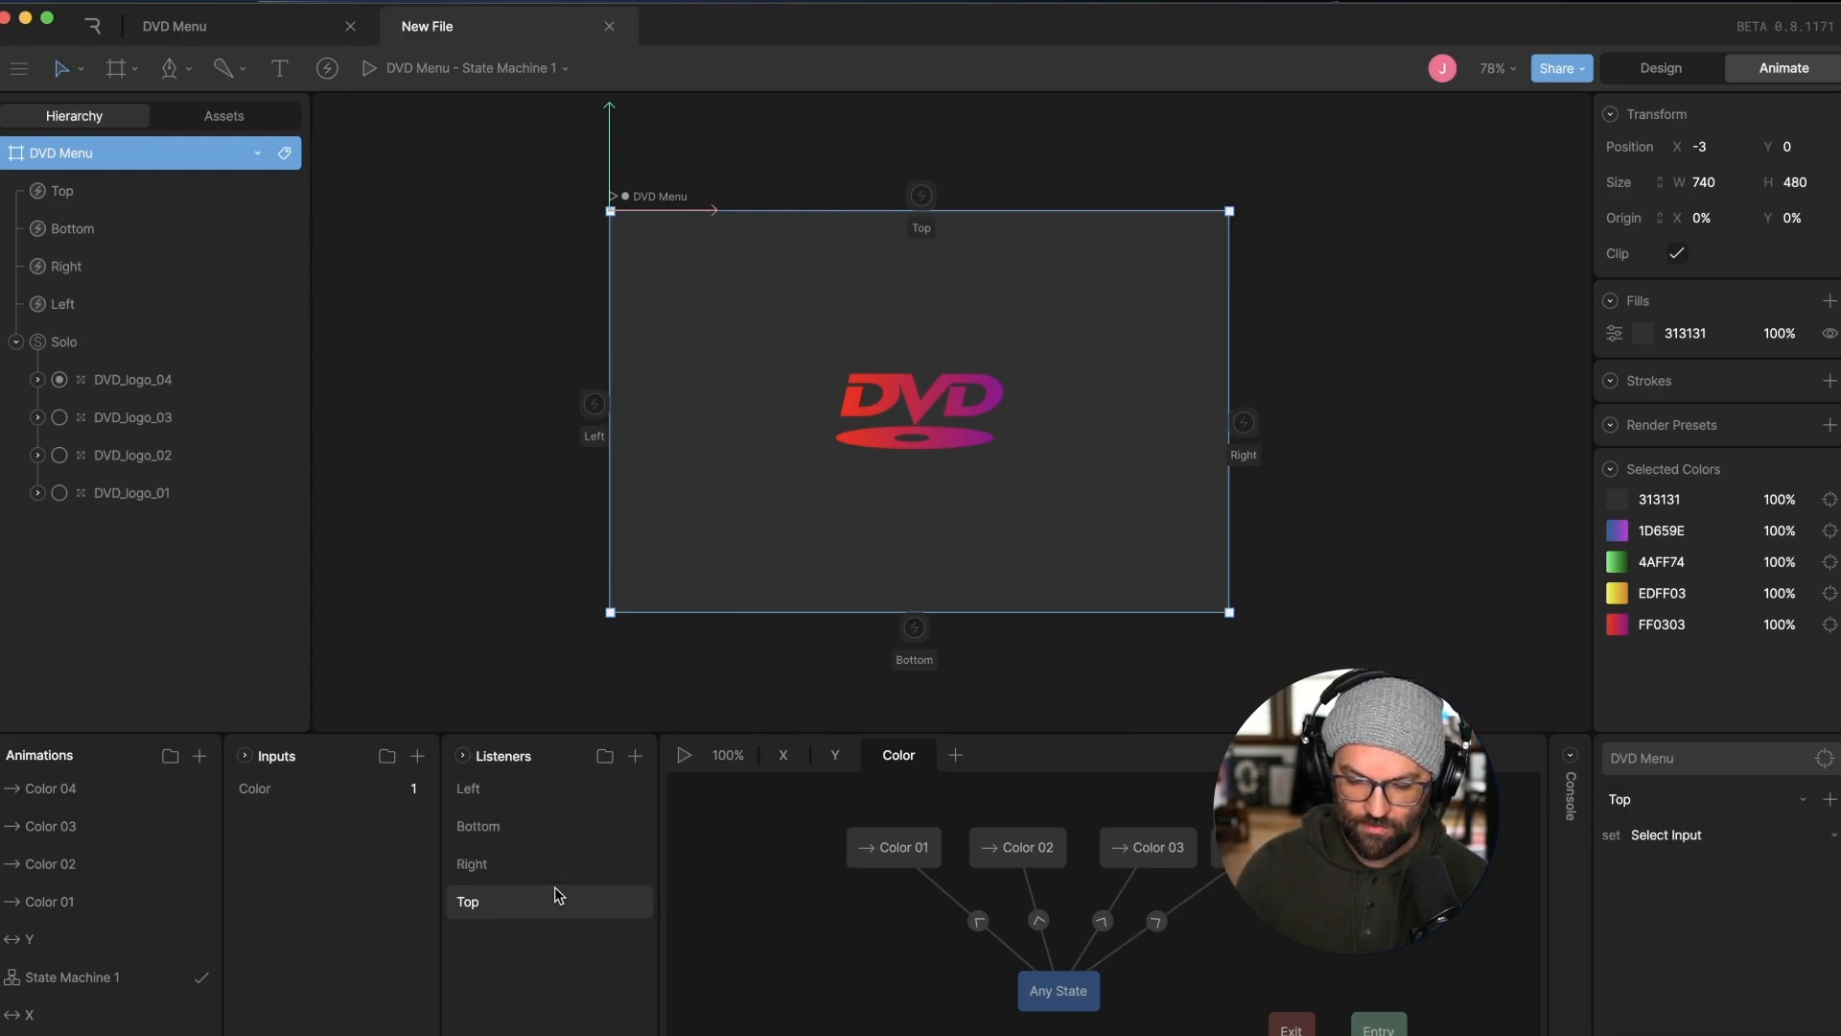
click(1721, 814)
click(1668, 869)
click(1780, 837)
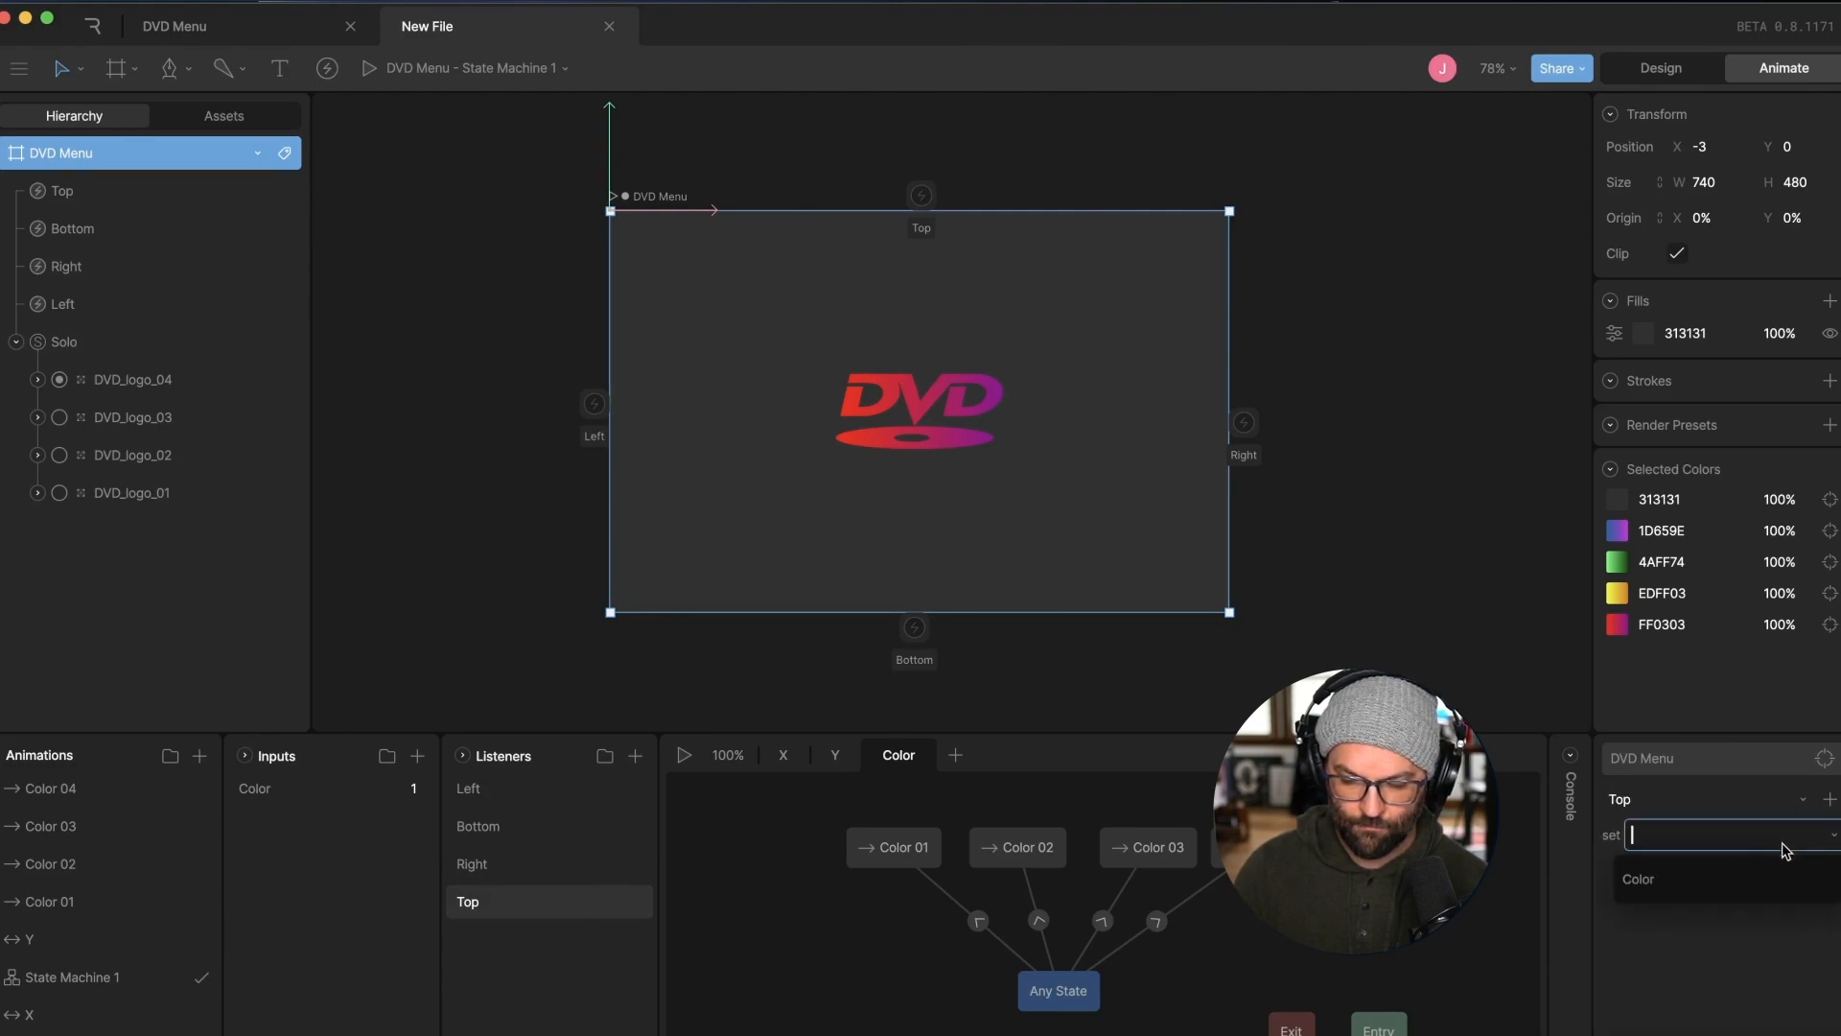
click(1753, 878)
key(space)
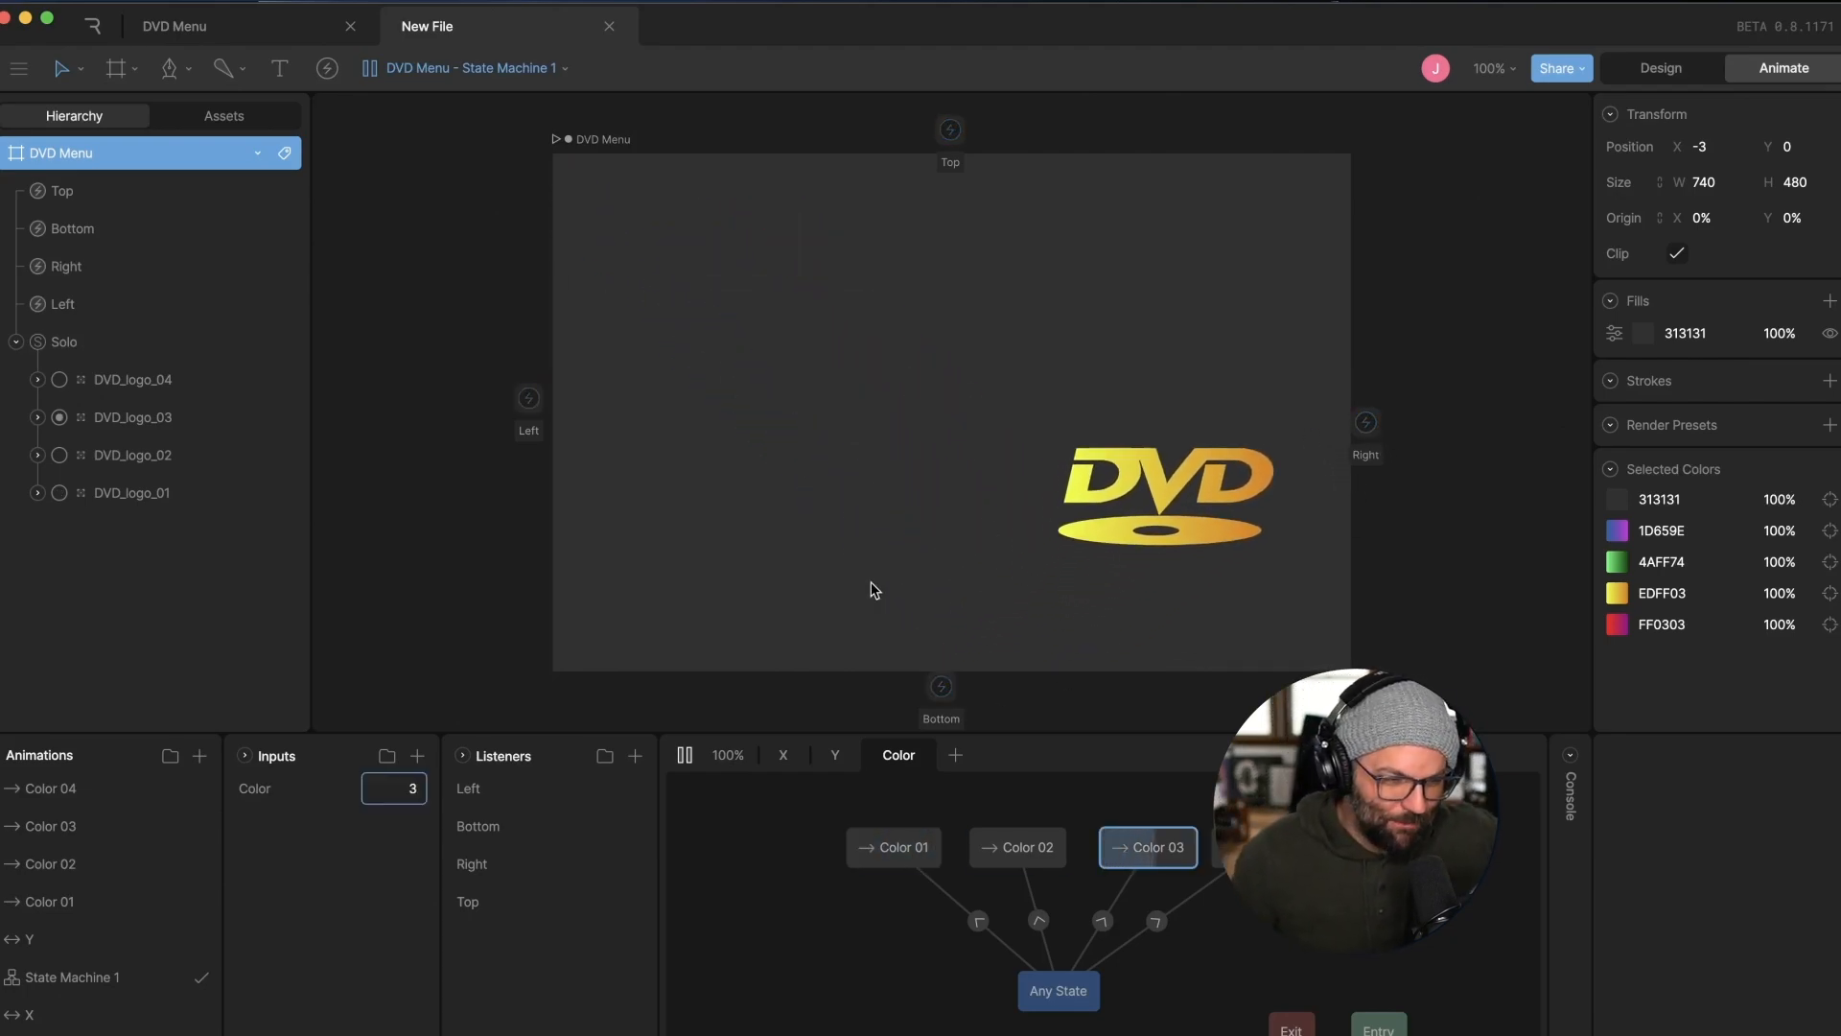
click(369, 67)
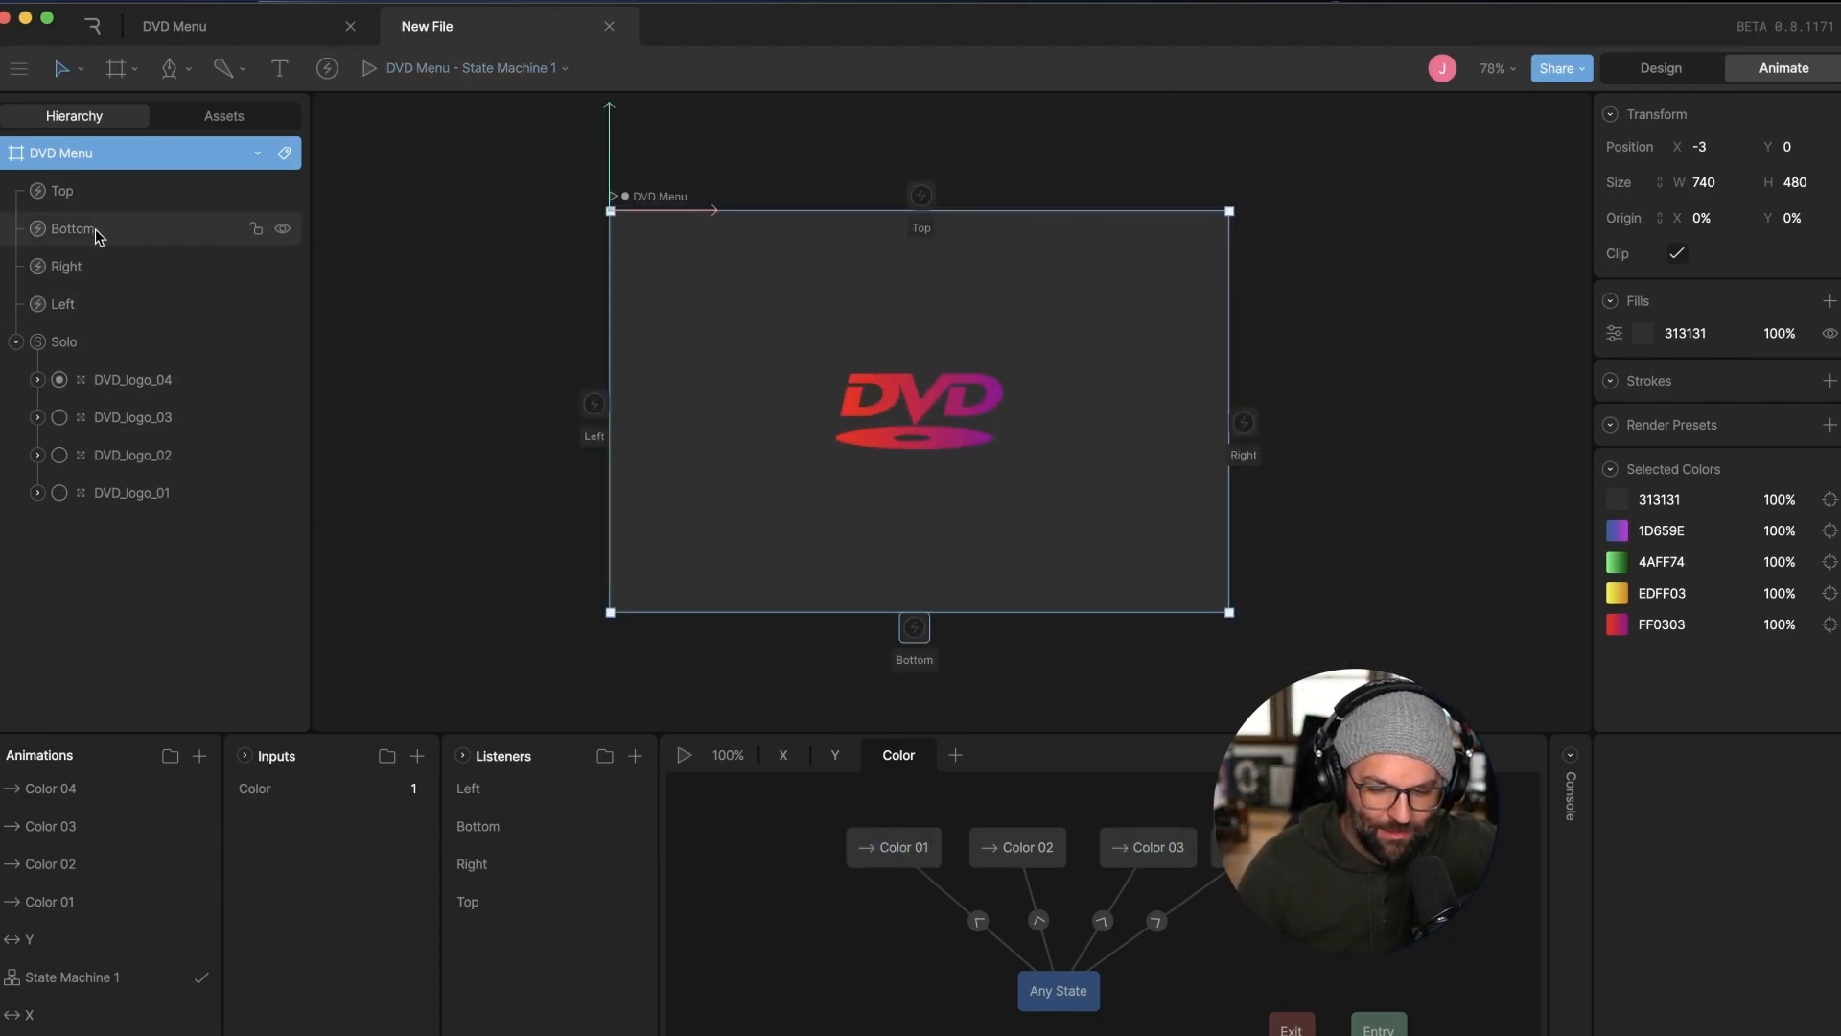
Review the Right and Left event keys in timeline X and the Top and Bottom event keys in timeline Y
click(50, 950)
click(248, 839)
click(249, 840)
click(21, 1015)
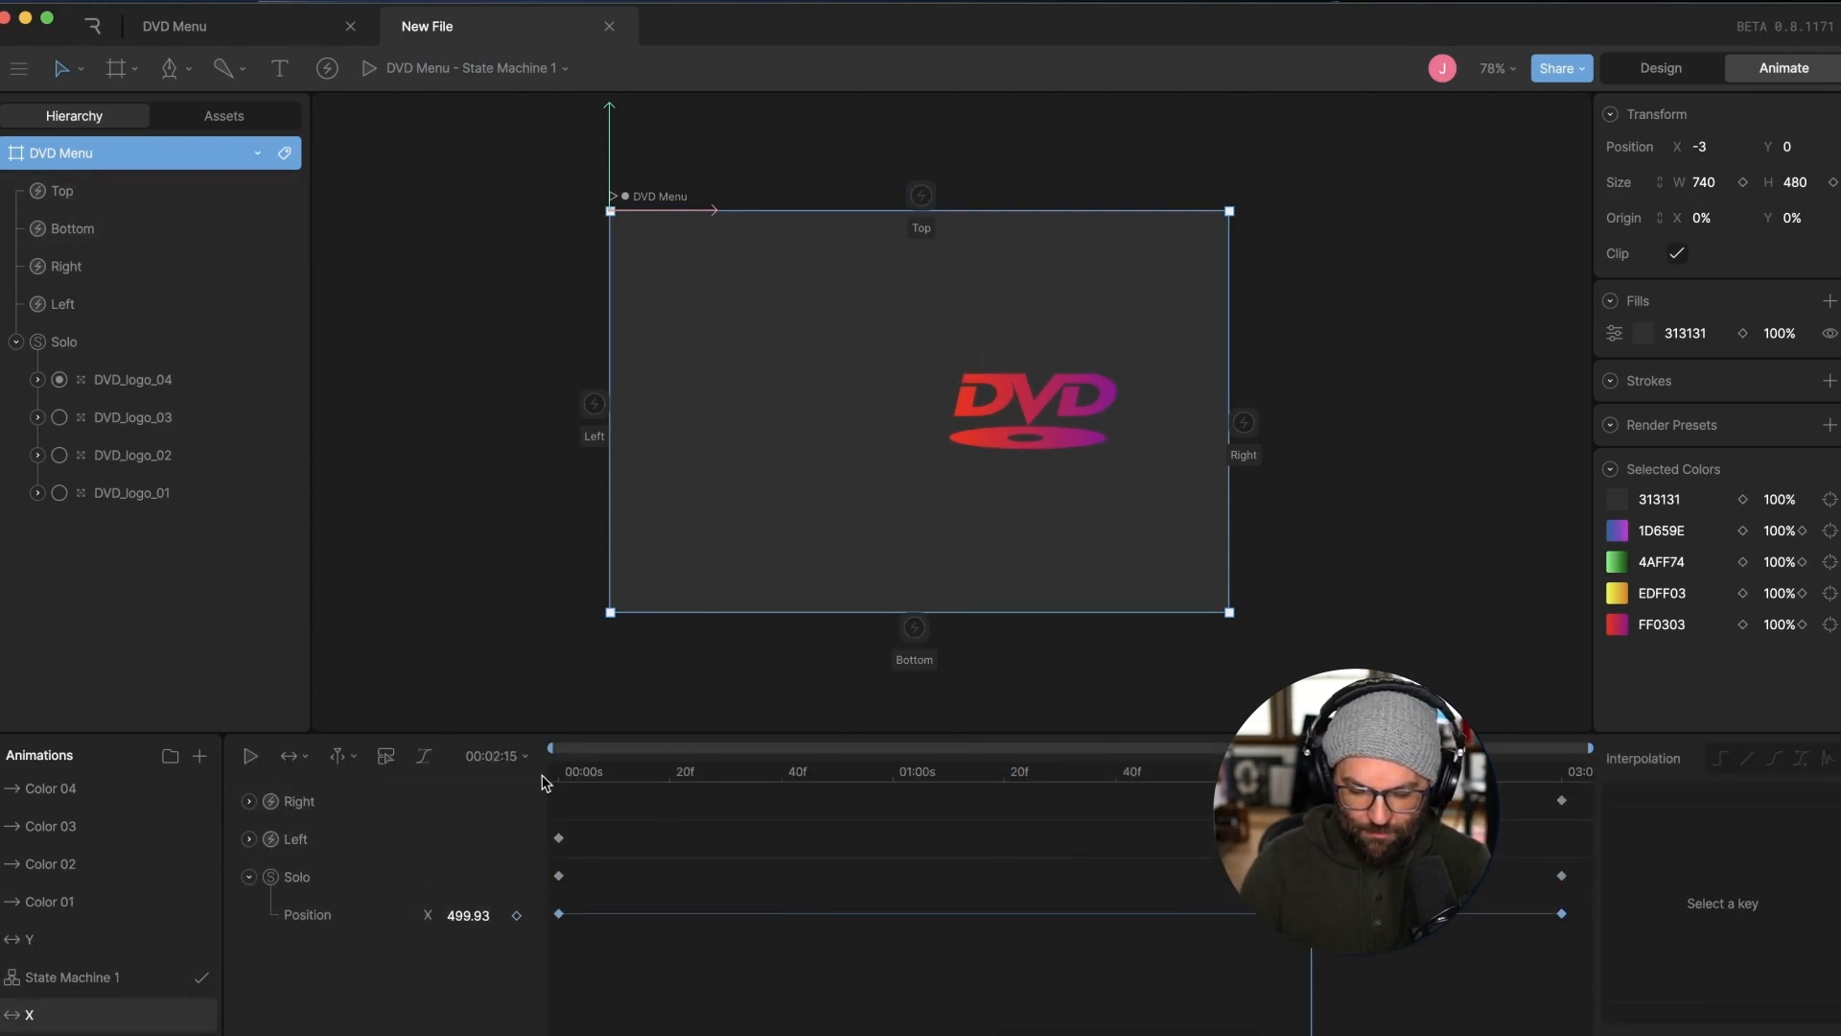
click(299, 801)
click(248, 801)
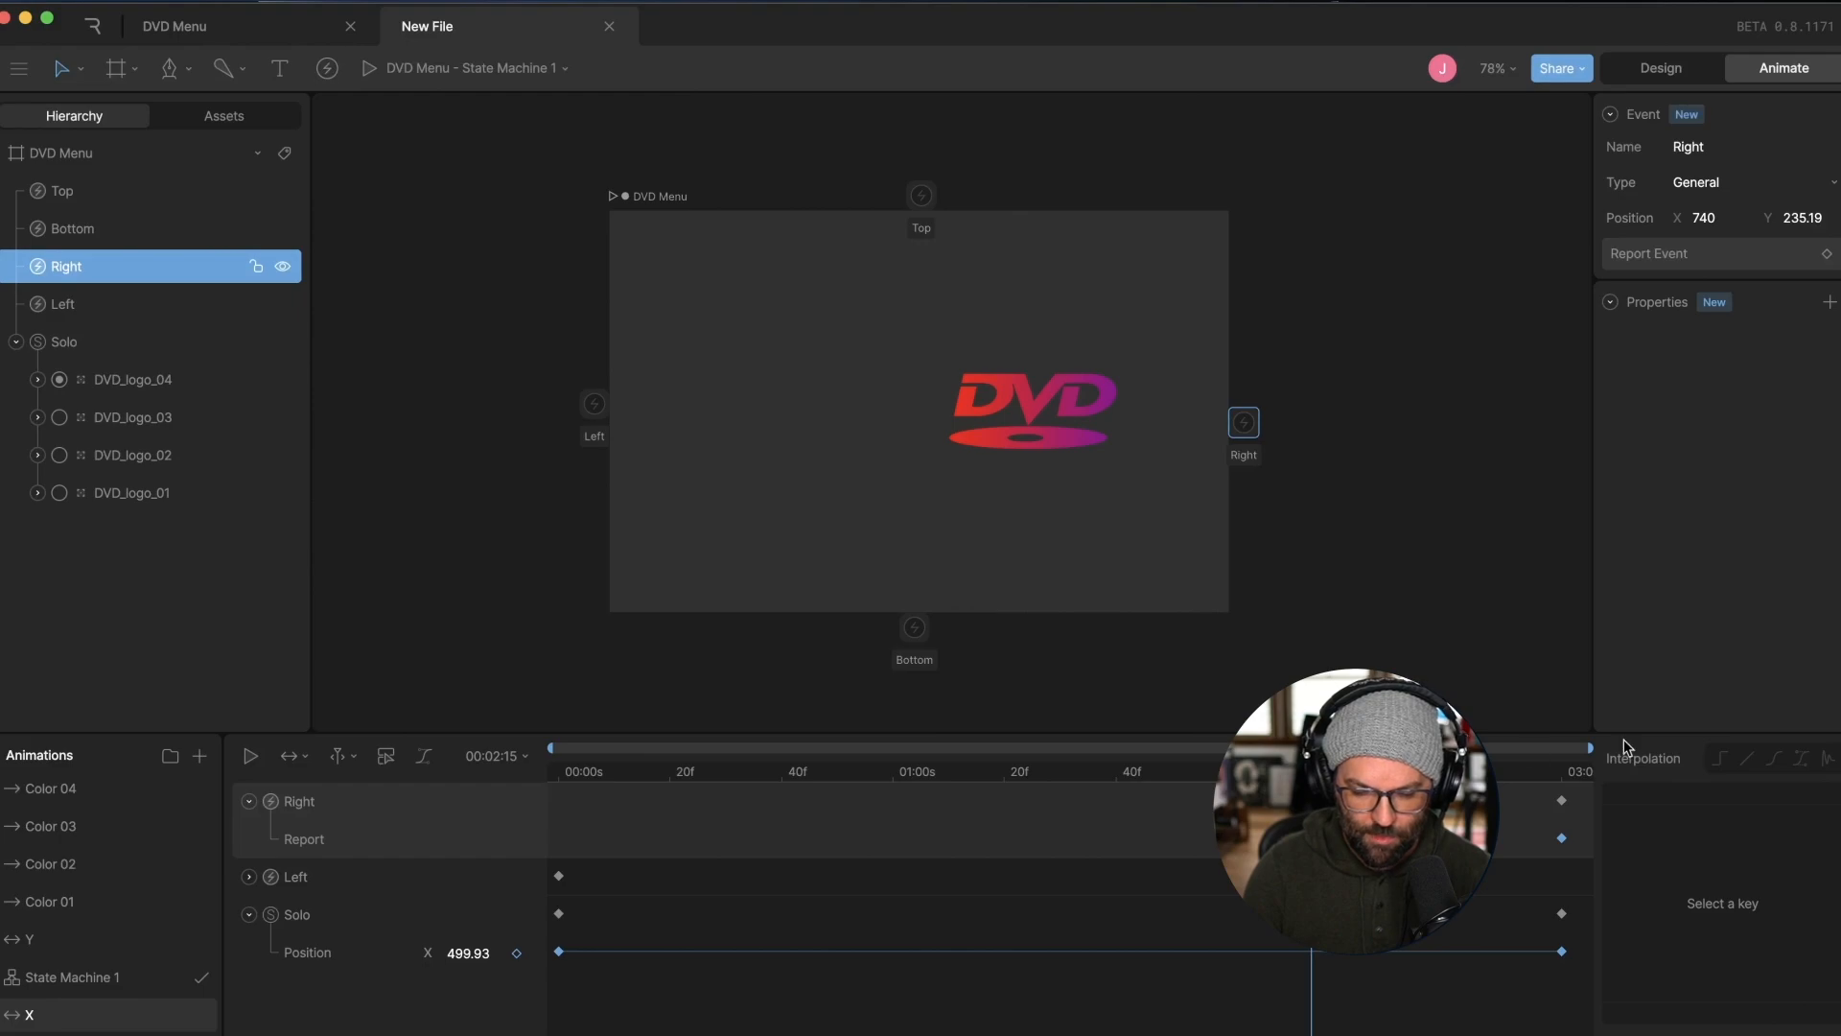
mouse_move(1528, 765)
mouse_down()
mouse_move(1561, 770)
mouse_move(575, 779)
mouse_move(1561, 770)
mouse_up()
click(76, 941)
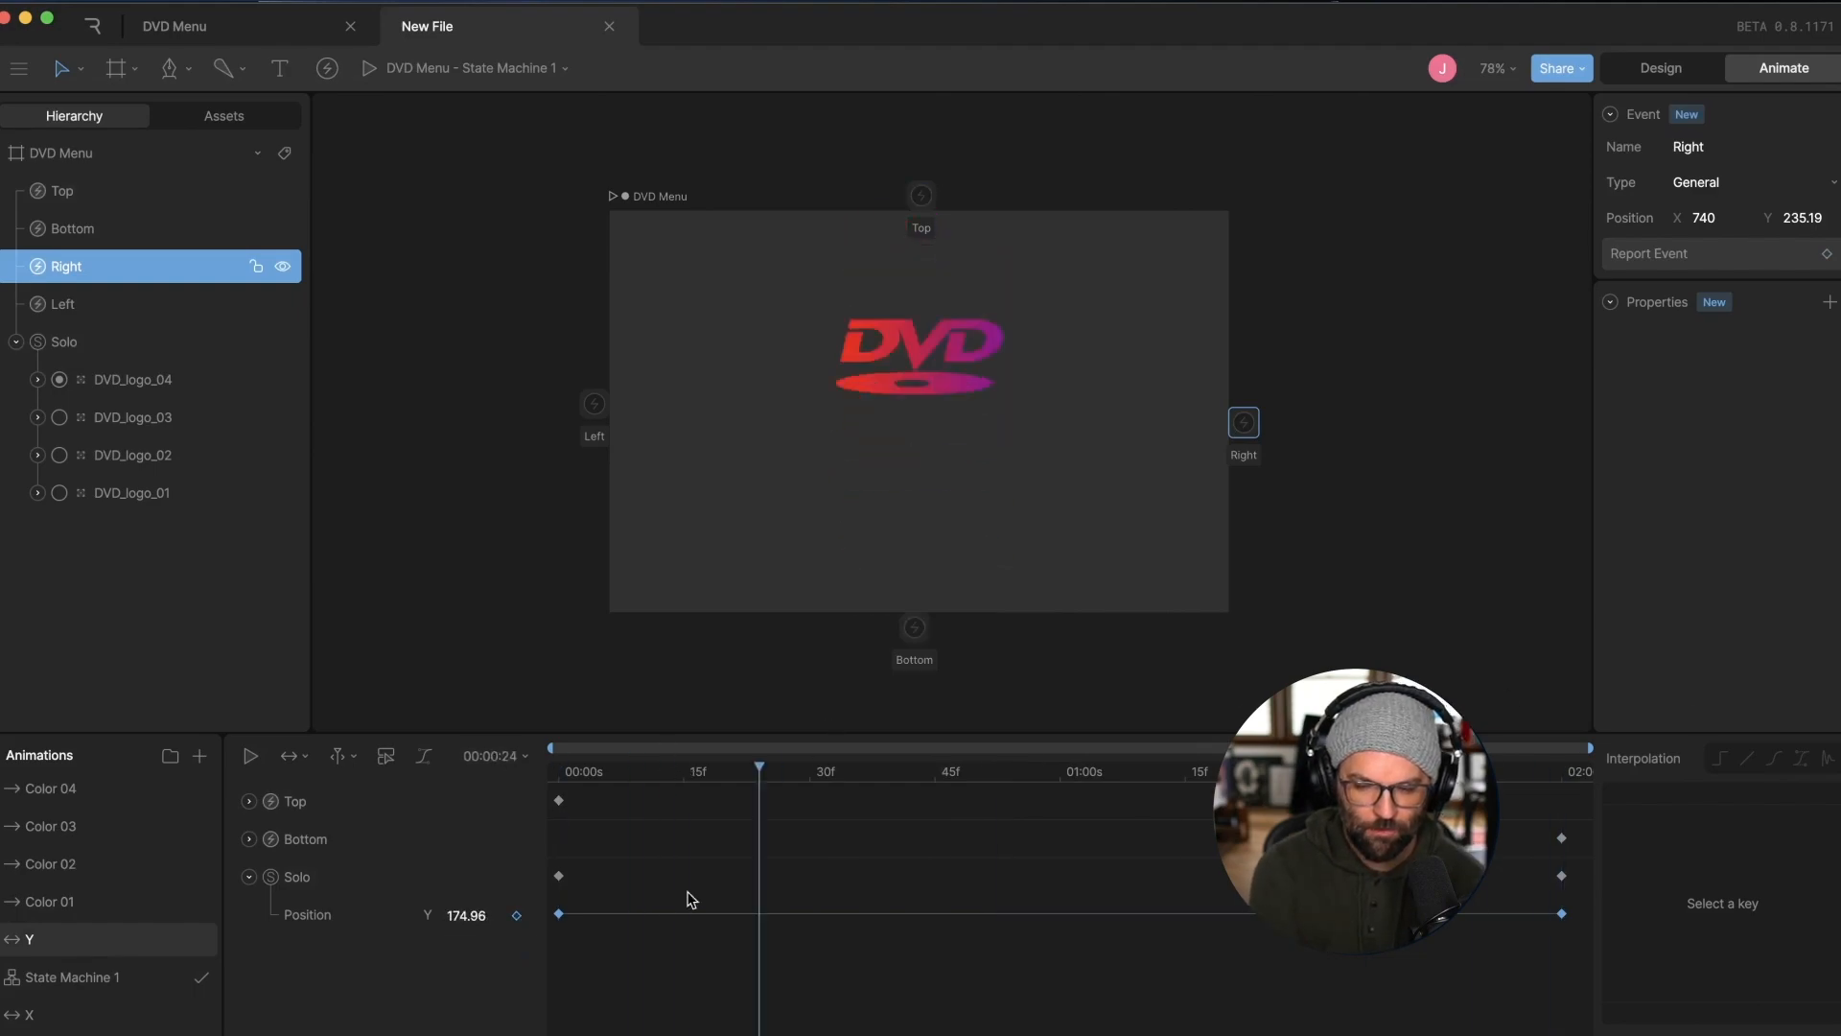
click(67, 976)
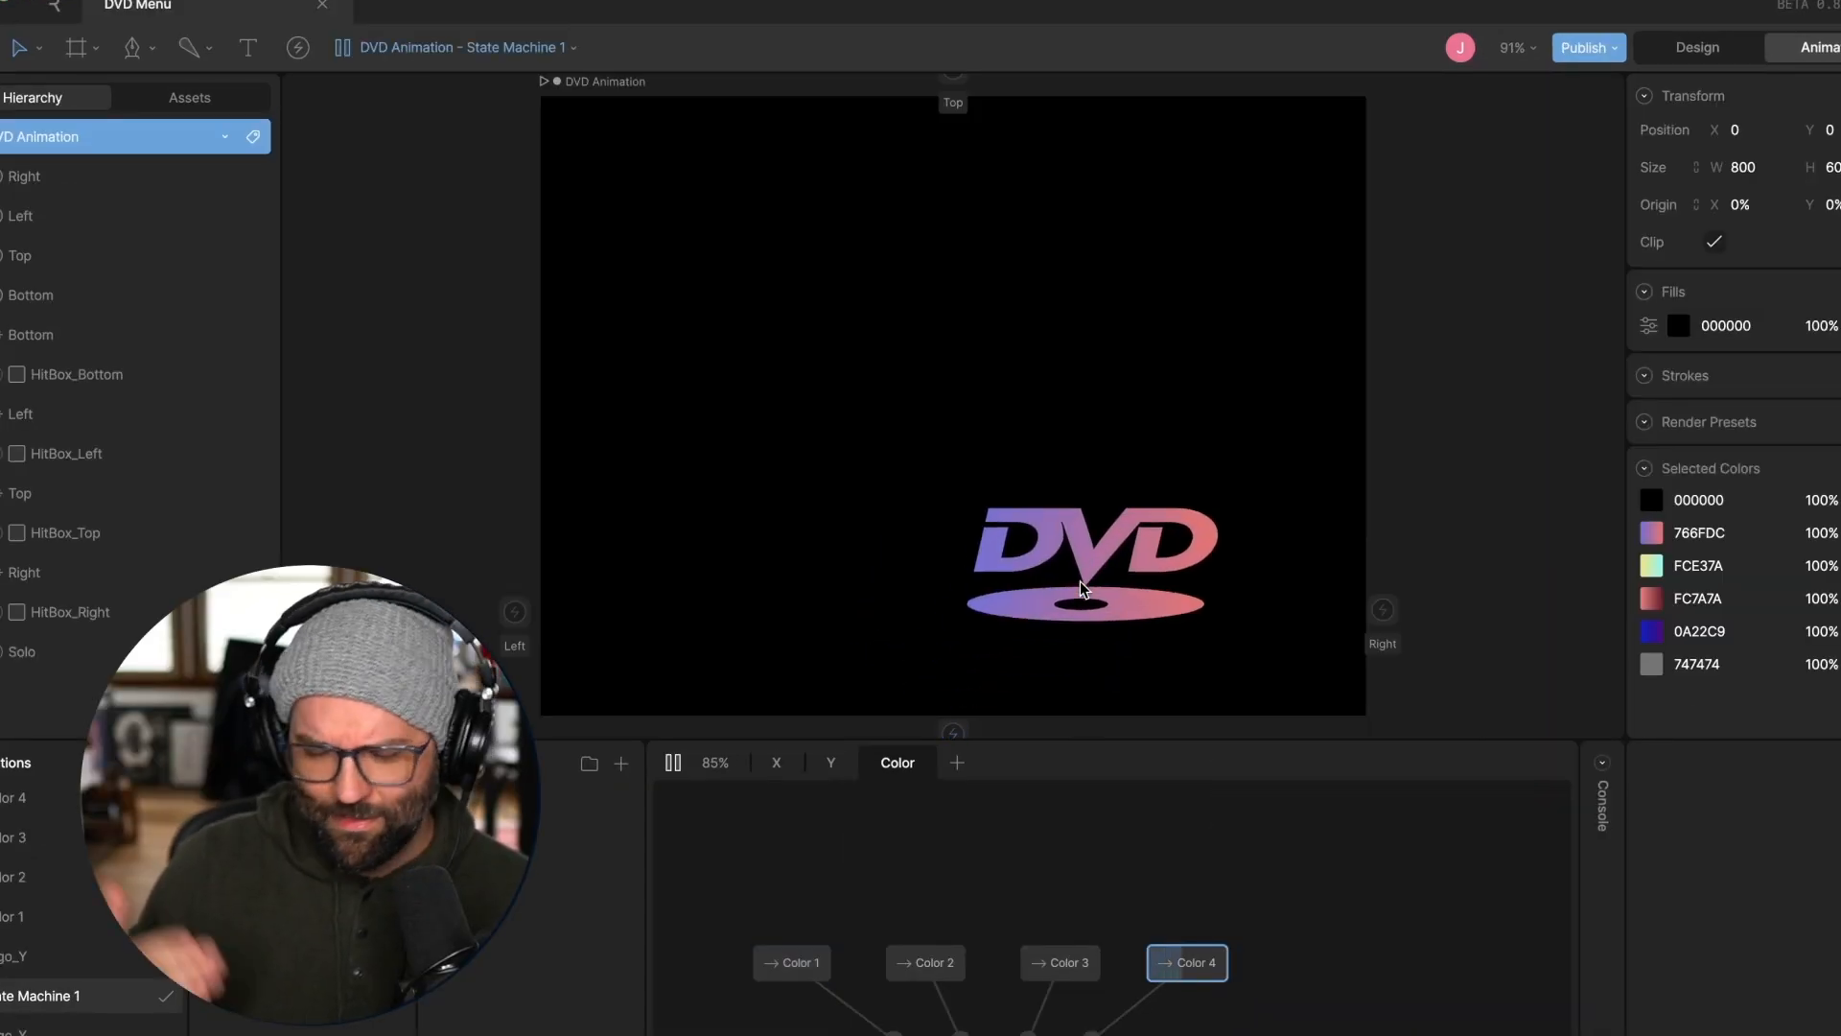